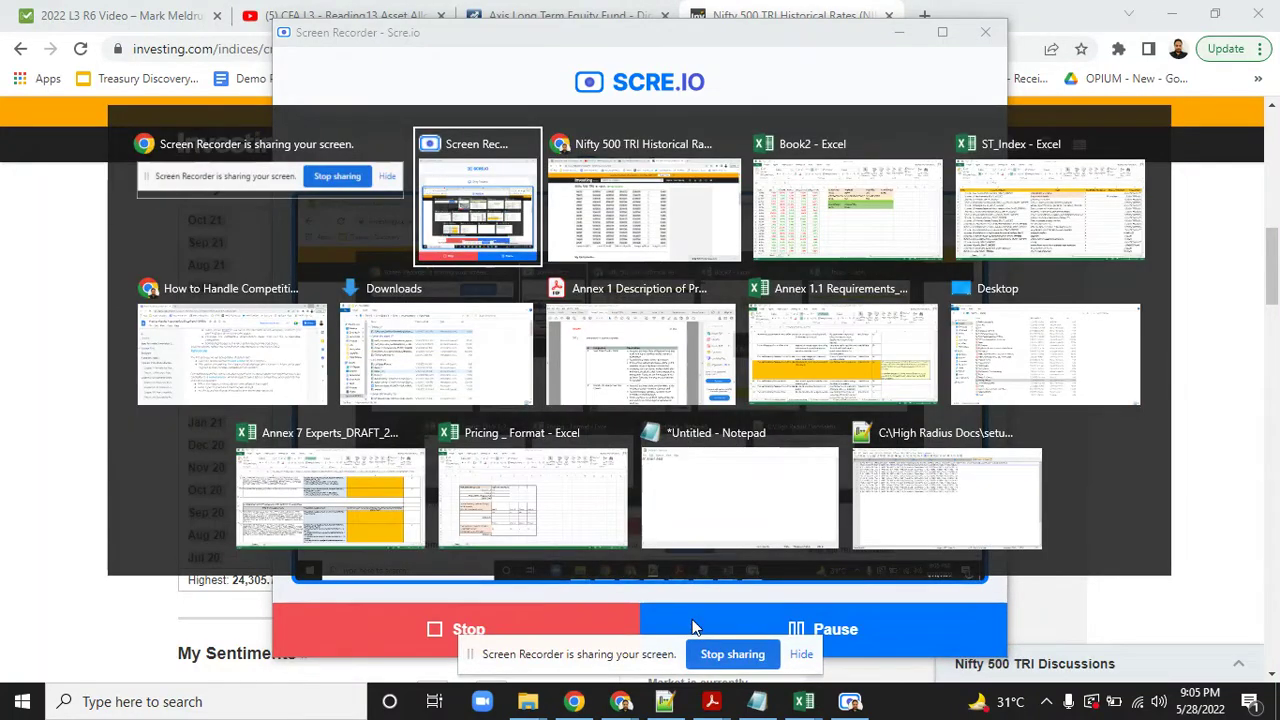
Switch to the Book2 workbook in Excel and hide the screen-sharing notice.
key("Tab")
key("Tab")
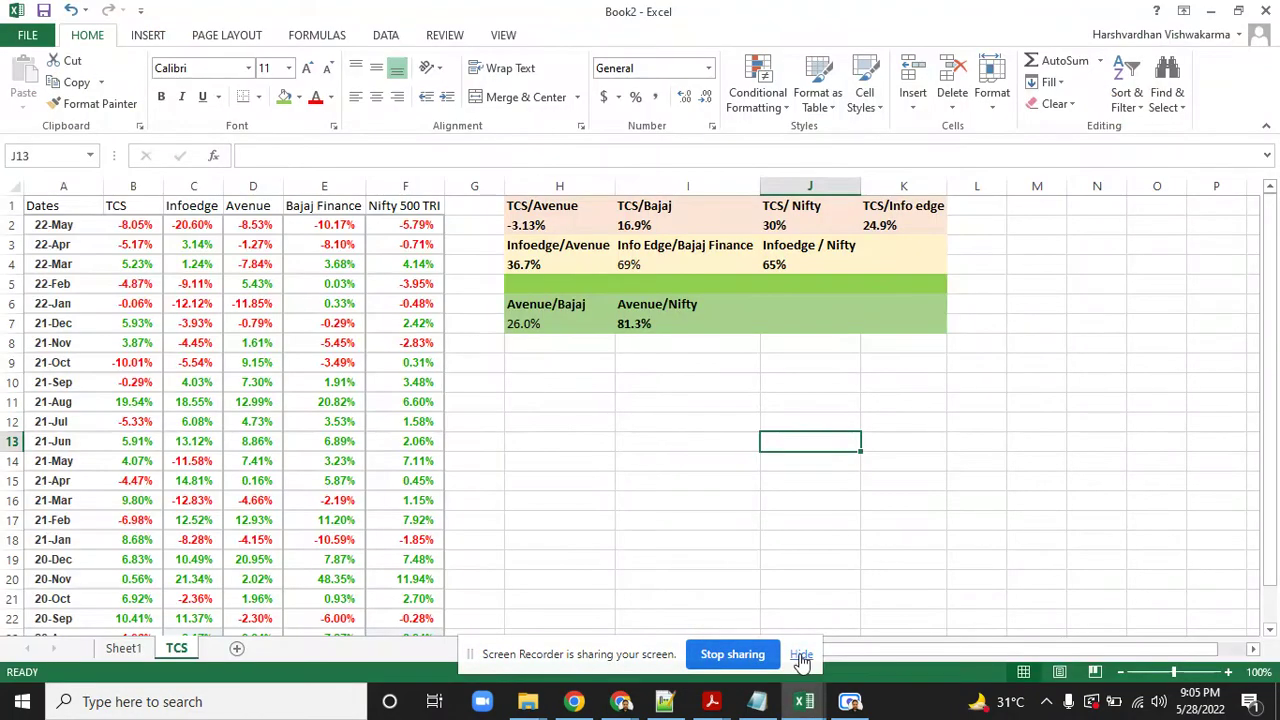
left_click(801, 656)
left_click(931, 327)
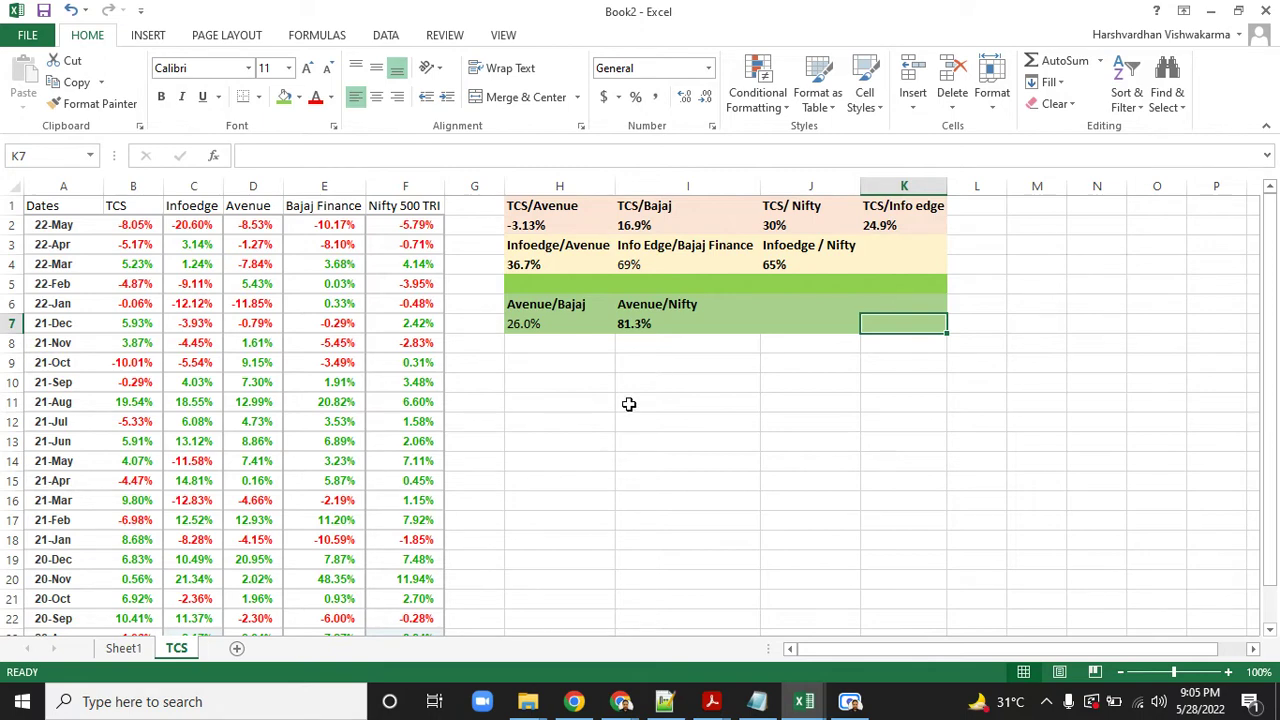
Switch to Chrome and view the Top 10 Stocks in Portfolio table for Axis Long Term Equity Fund on moneycontrol.
key("alt+Tab")
key("alt+Tab")
key("alt+Tab")
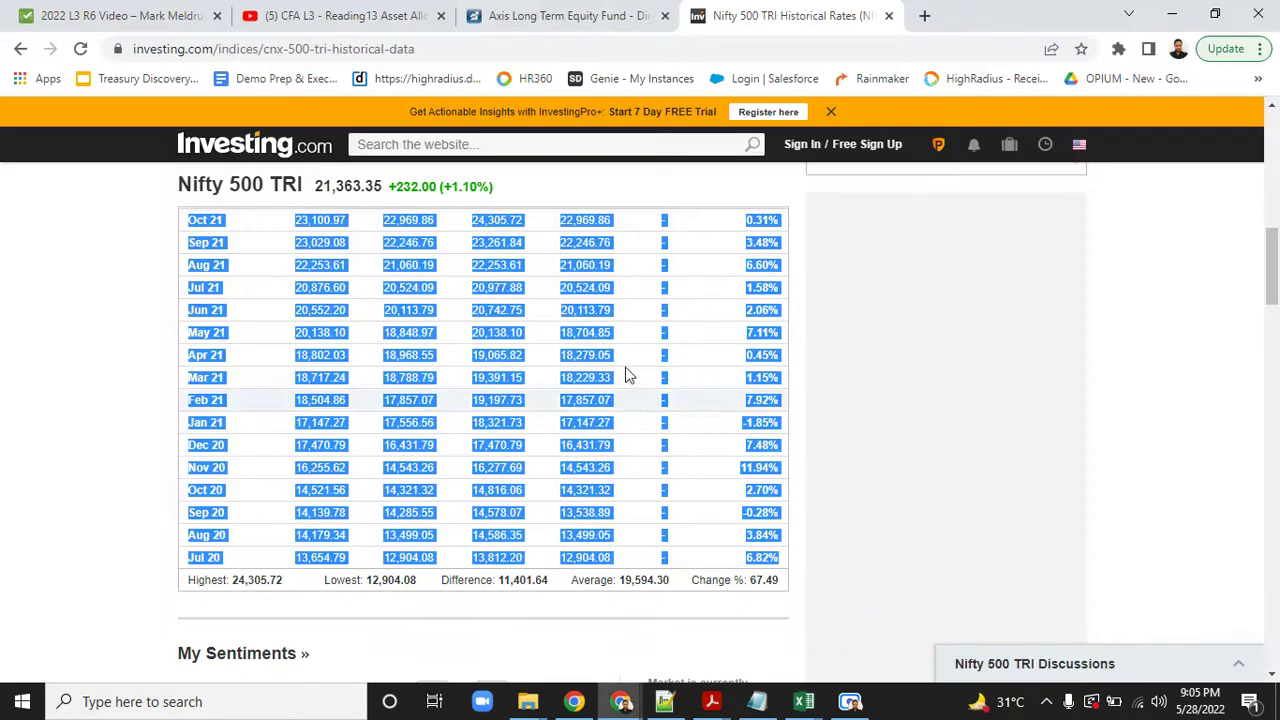
left_click(565, 15)
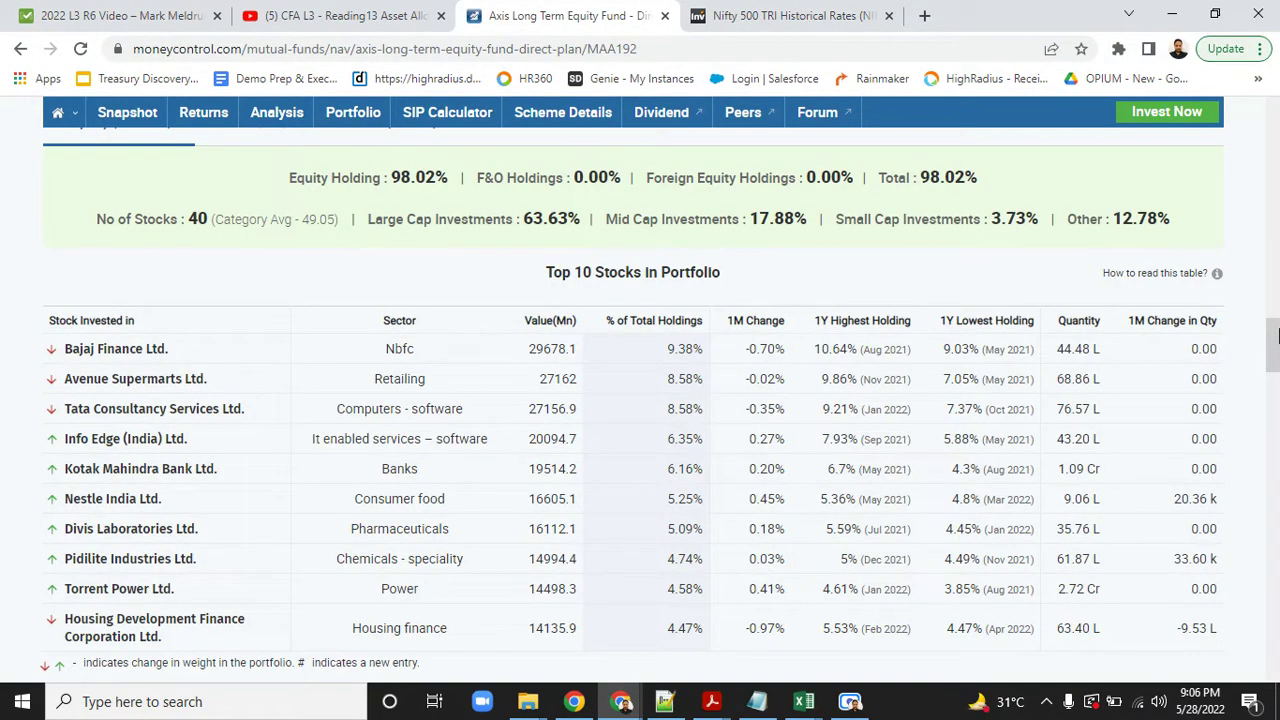
mouse_move(1275, 338)
left_mouse_down()
mouse_move(1276, 136)
mouse_move(1274, 347)
left_mouse_up()
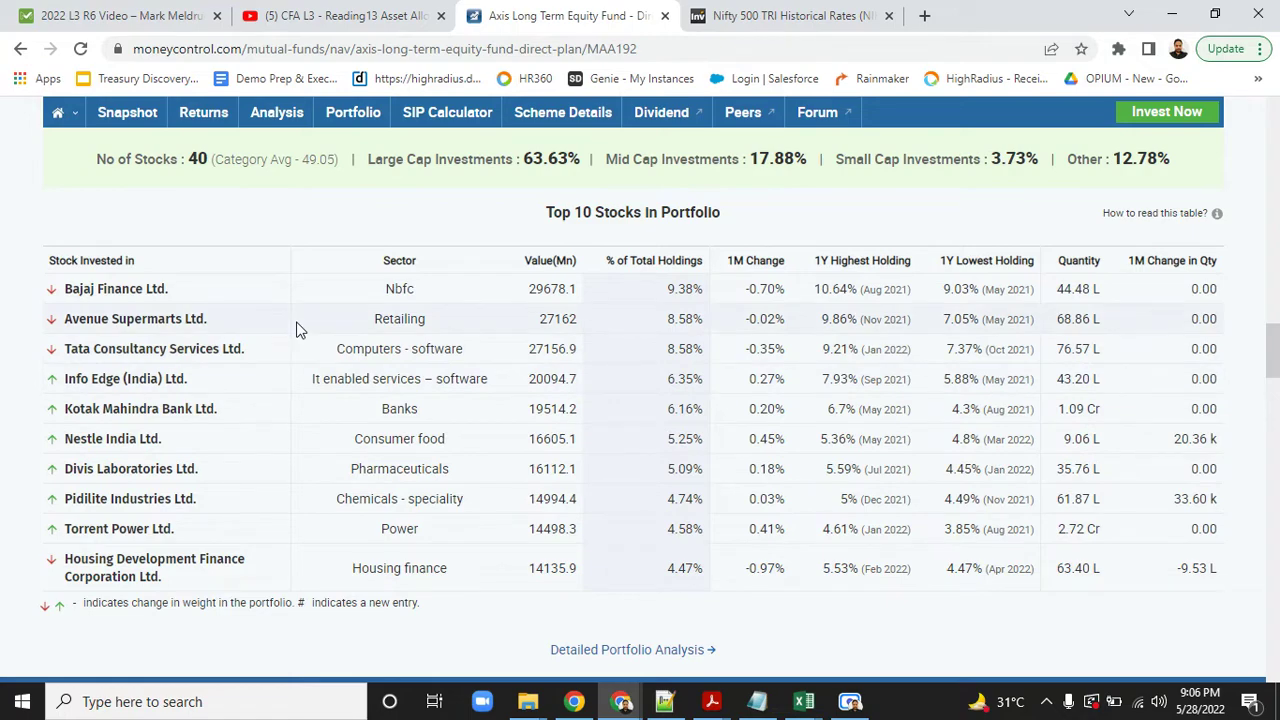
Return to Excel and review the stock names, sectors and weights of the four holdings on Sheet1.
key("alt+Tab")
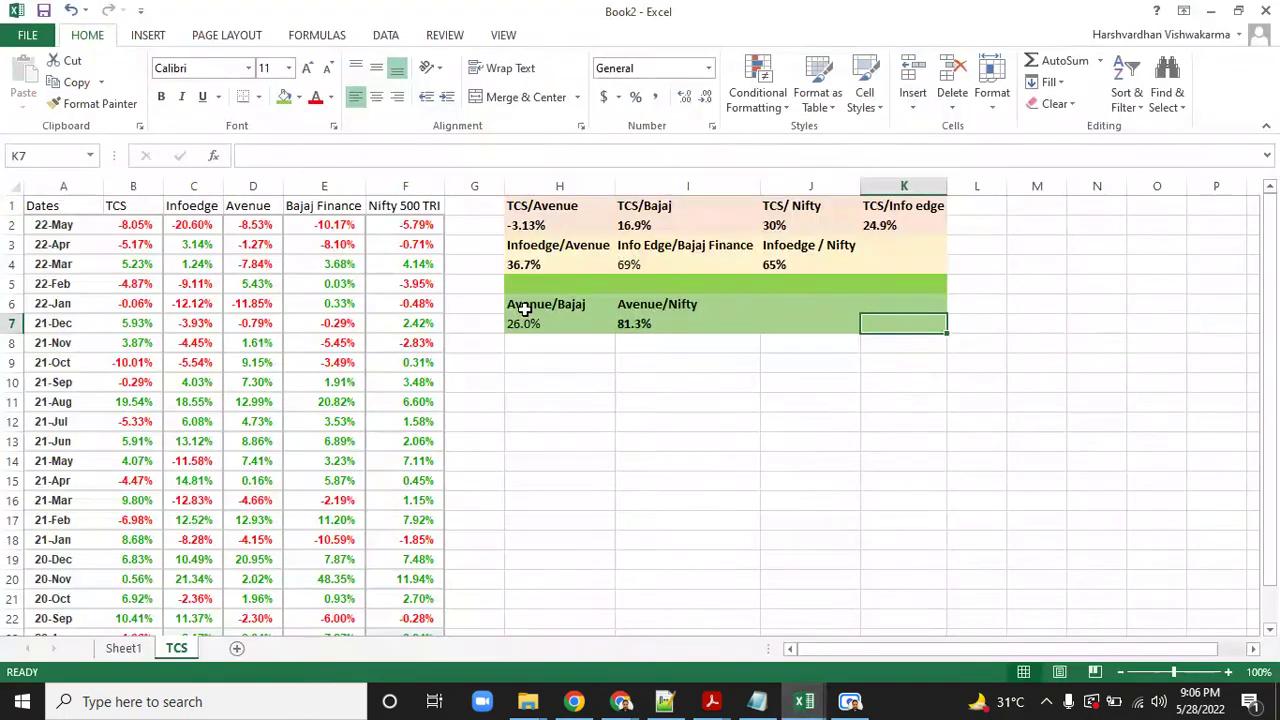
left_click(123, 648)
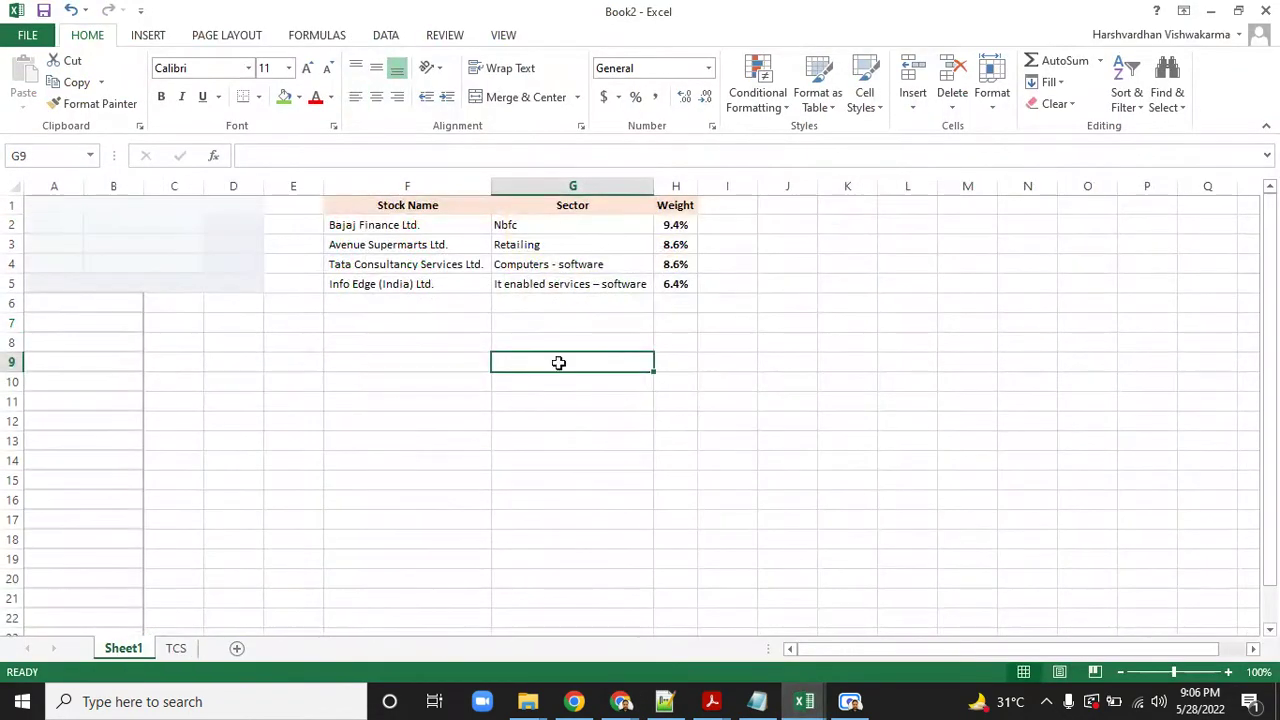
left_click_drag(409, 229, 671, 283)
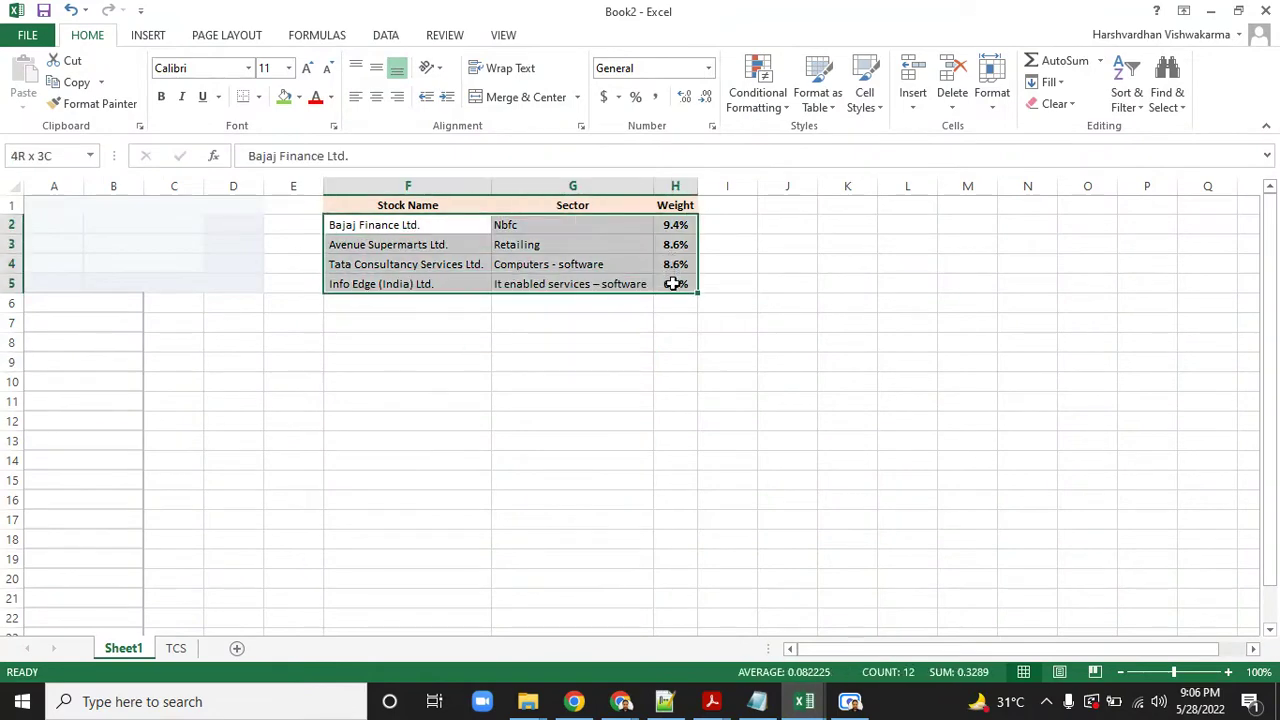
left_click(678, 347)
left_click(582, 226)
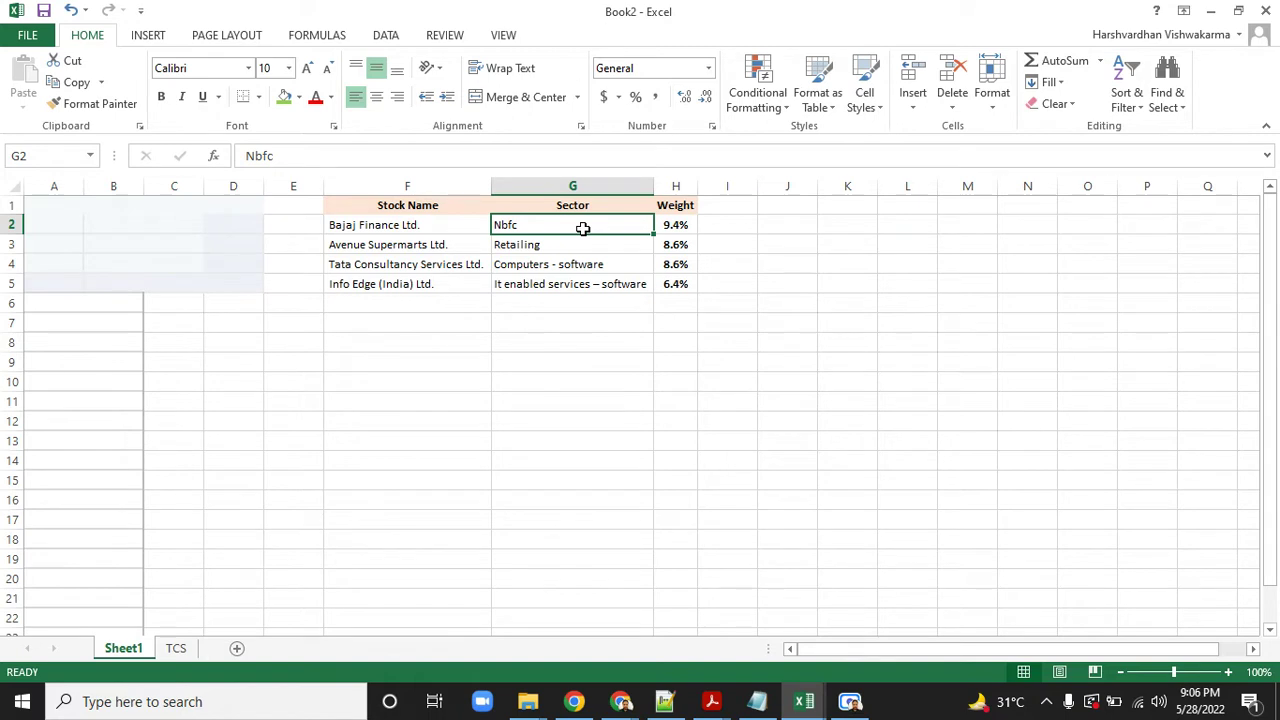
key("Down")
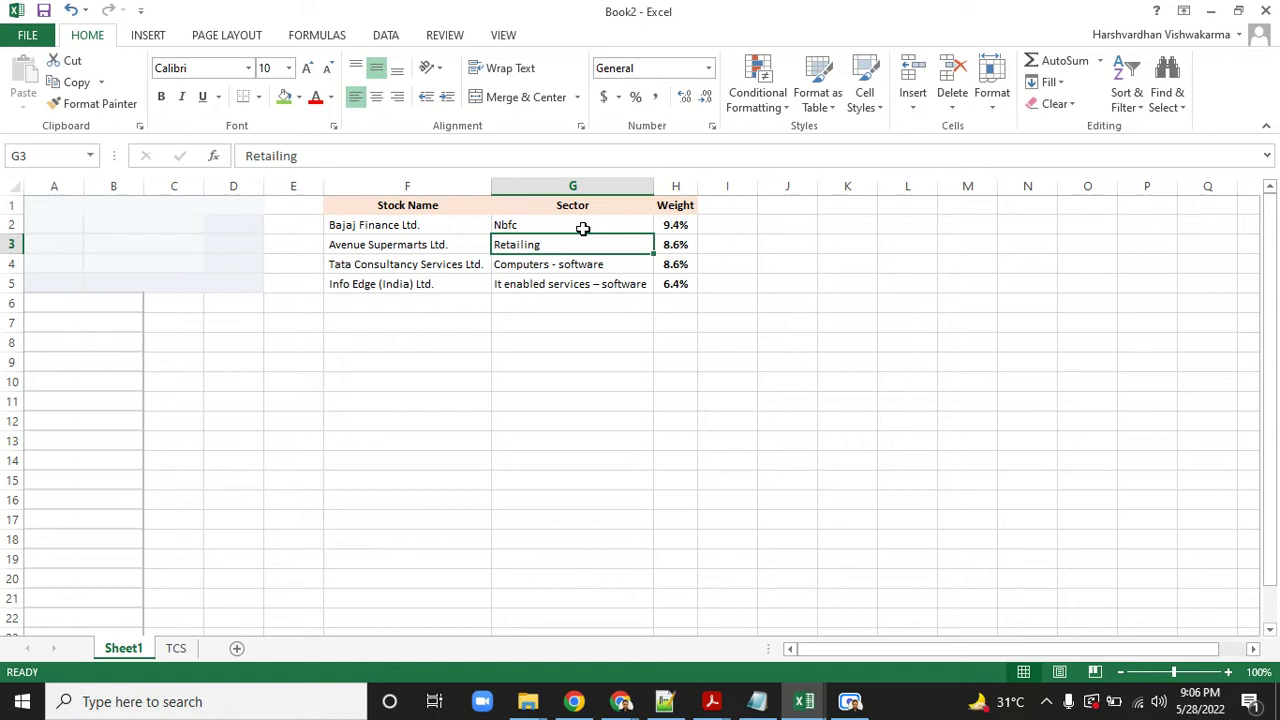
key("Down")
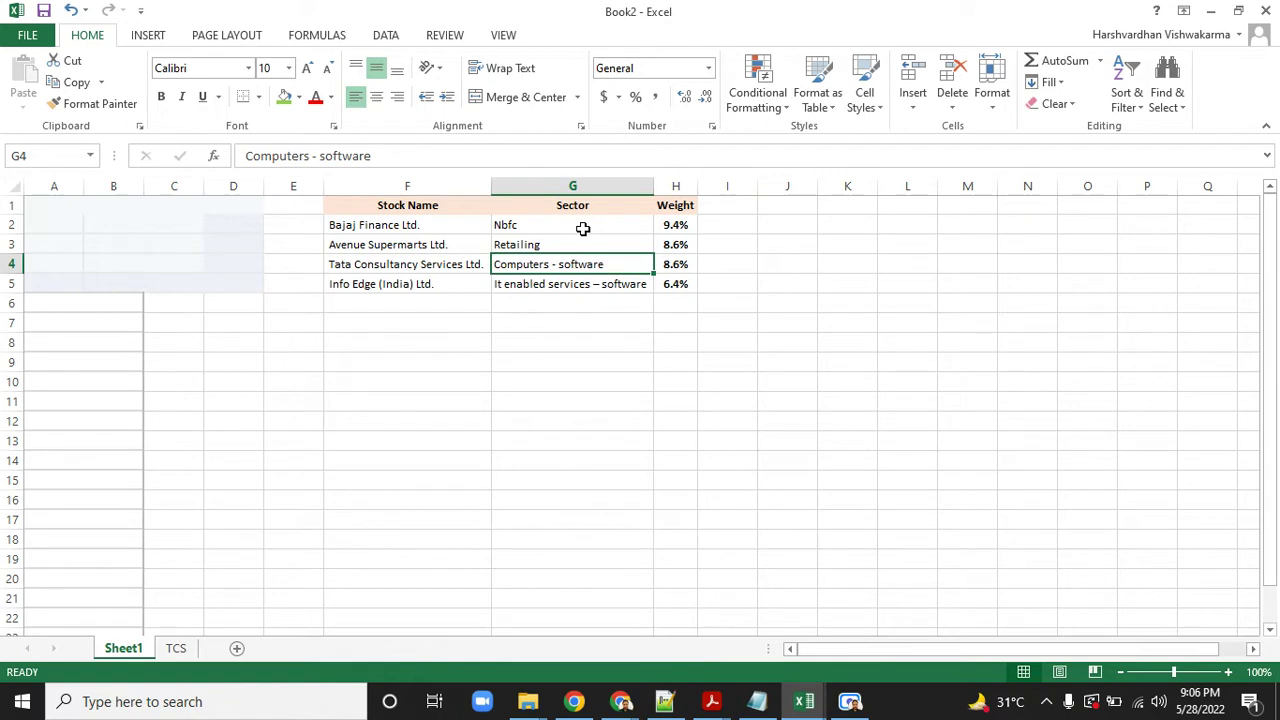
key("Down")
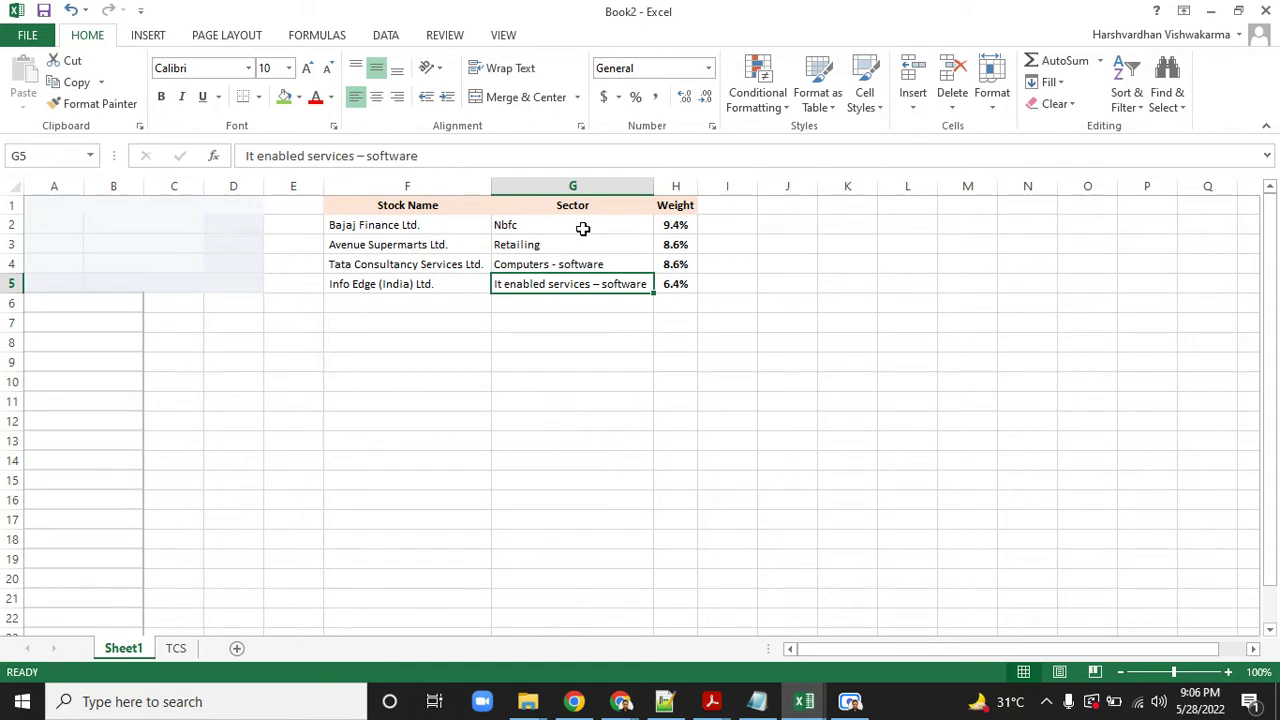
key("Up")
key("Up")
key("Up")
key("Up")
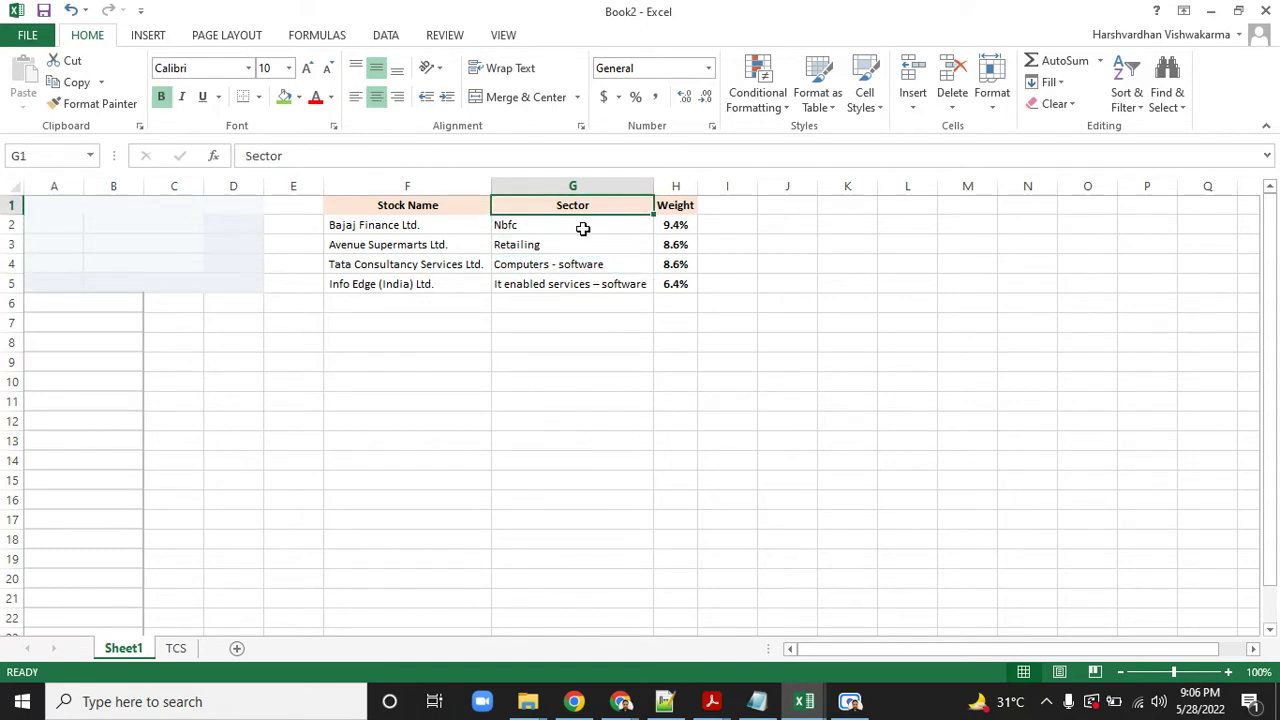
Enlarge Sheet1 to 130% and examine the Nbfc and Retailing entries in the Sector column.
left_click(1228, 672)
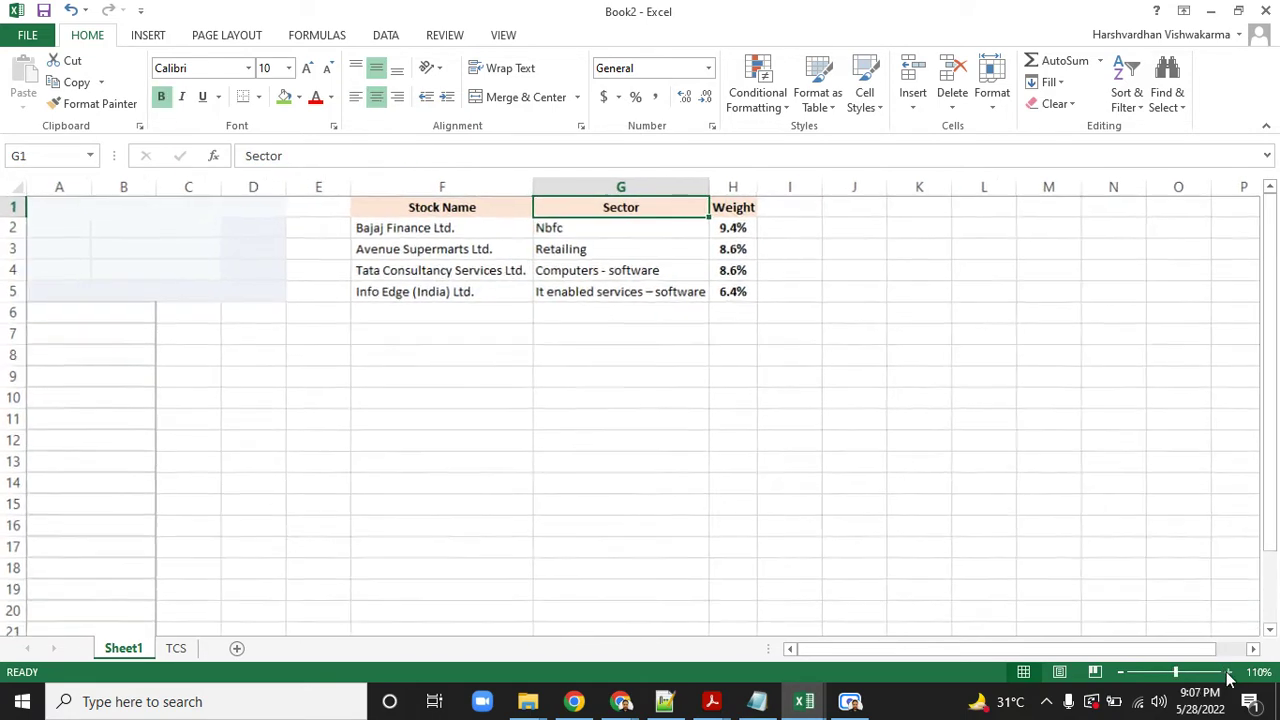
left_click(1228, 672)
left_click(1228, 672)
left_click(720, 380)
key("Right")
key("Right")
key("Right")
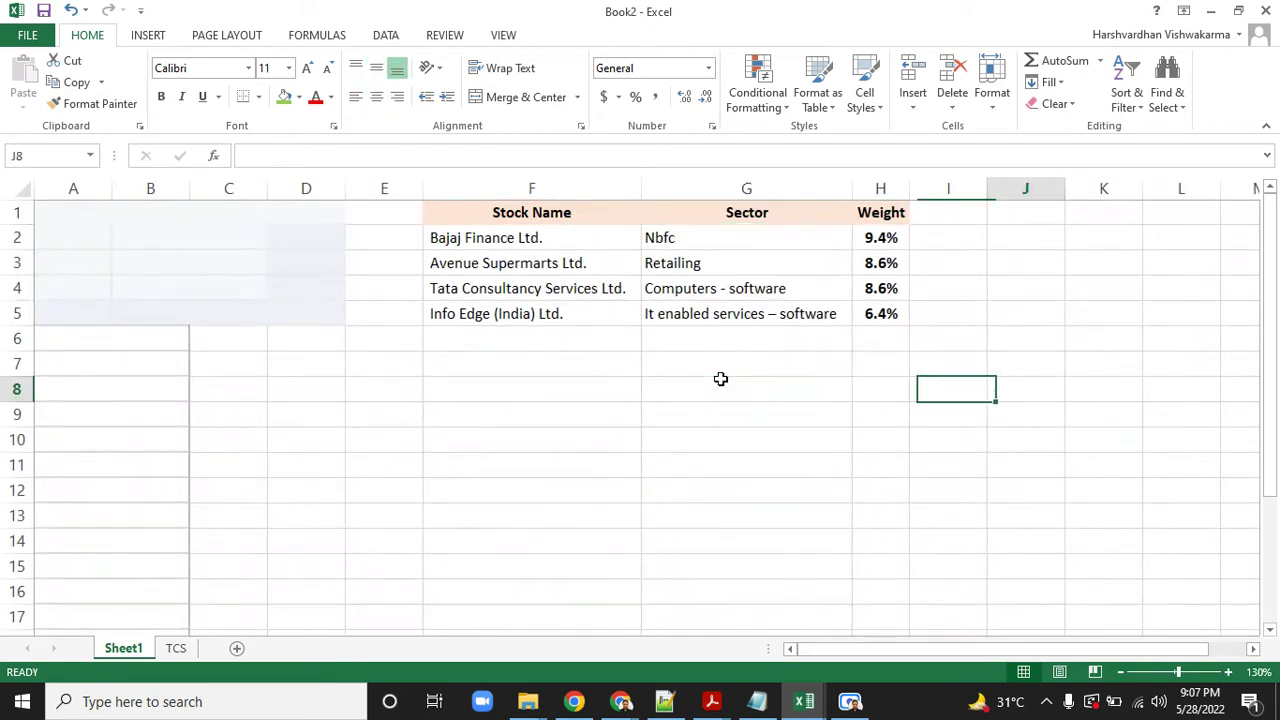
key("Up")
key("Up")
key("Up")
key("Up")
key("Left")
key("Left")
key("Left")
key("Up")
key("Up")
left_click(721, 384)
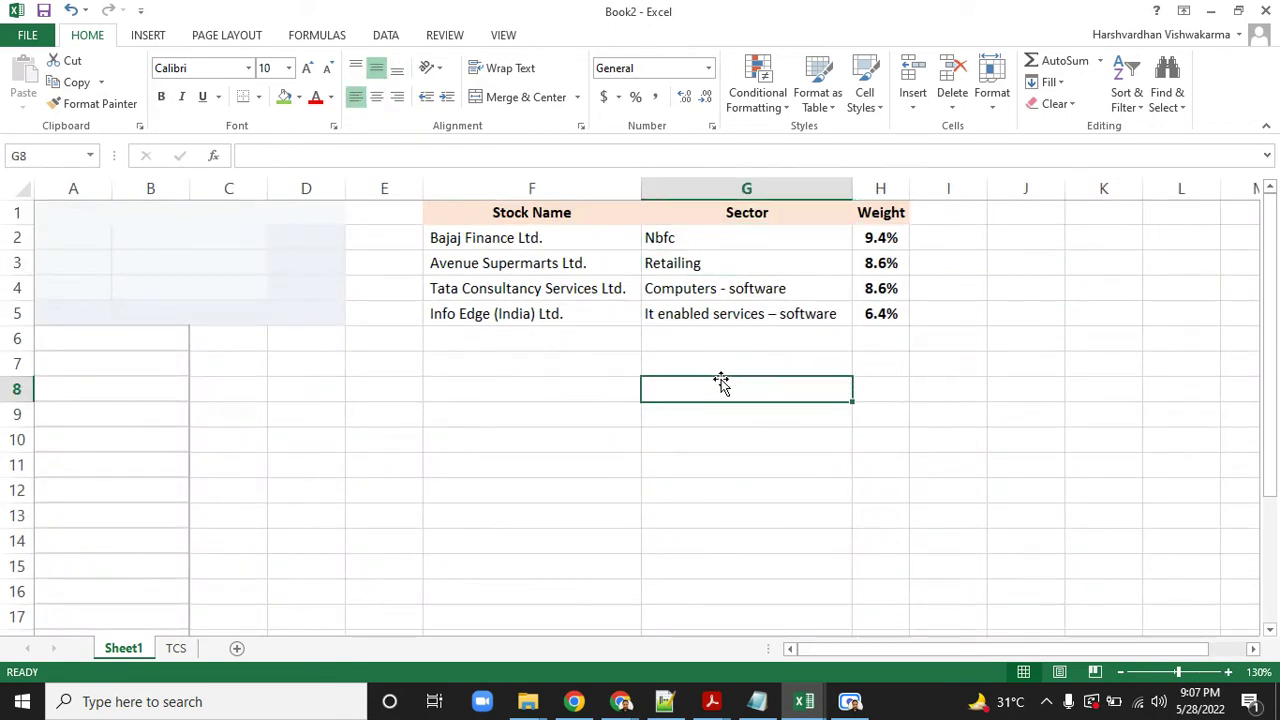
key("Up")
key("Up")
key("Up")
key("Up")
key("Up")
key("Up")
key("shift+Down")
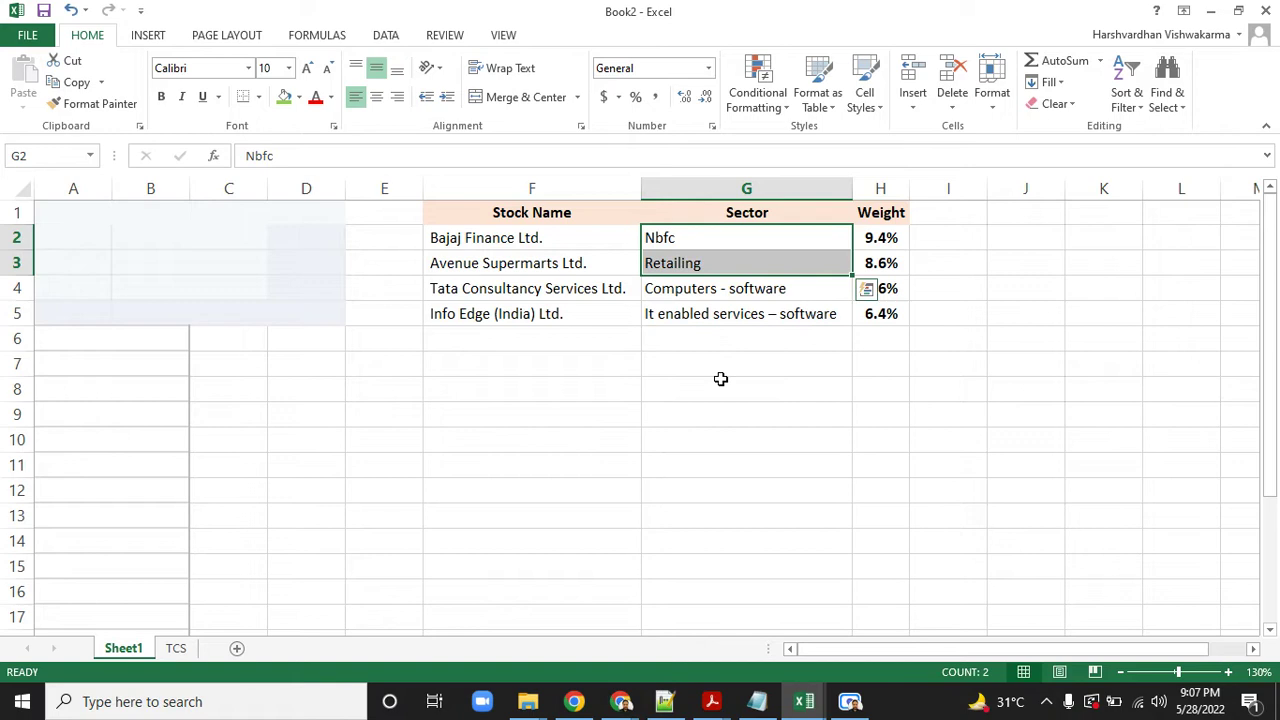
key("Return")
key("Down")
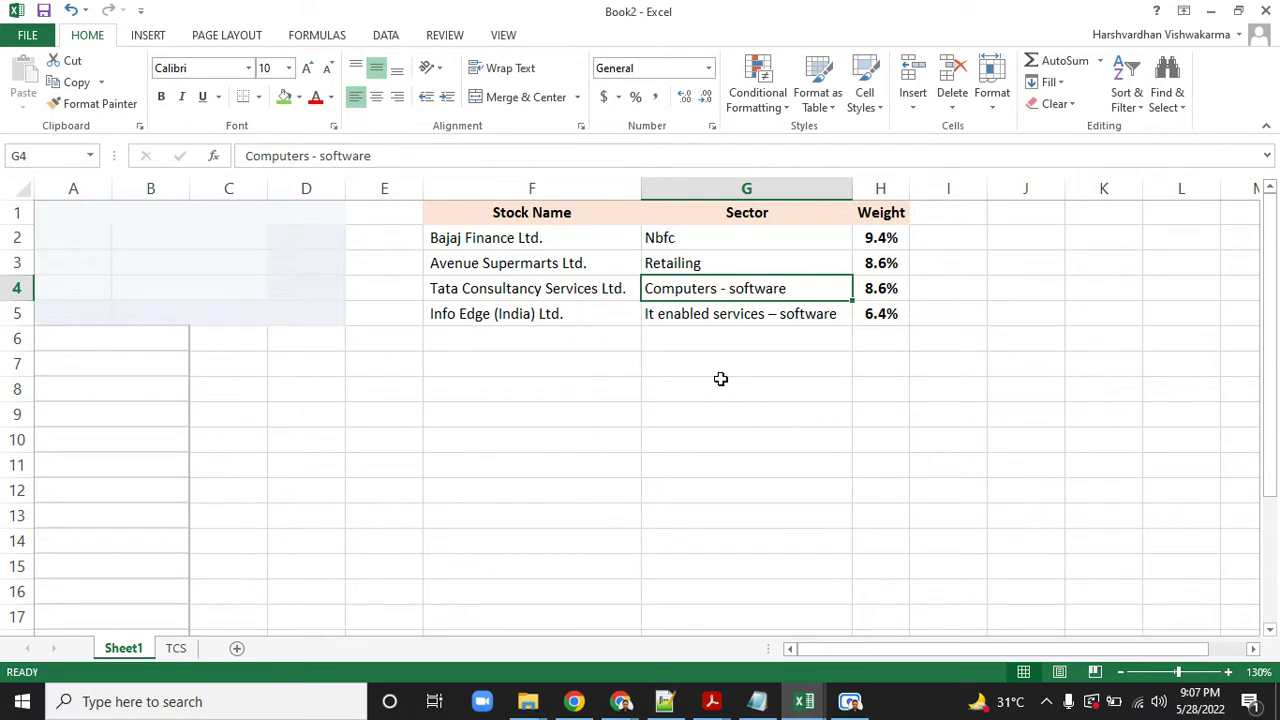
Highlight the sectors and weights of the two software stocks, cells G4:H5, with green fill.
key("Down")
key("Right")
key("Up")
key("Left")
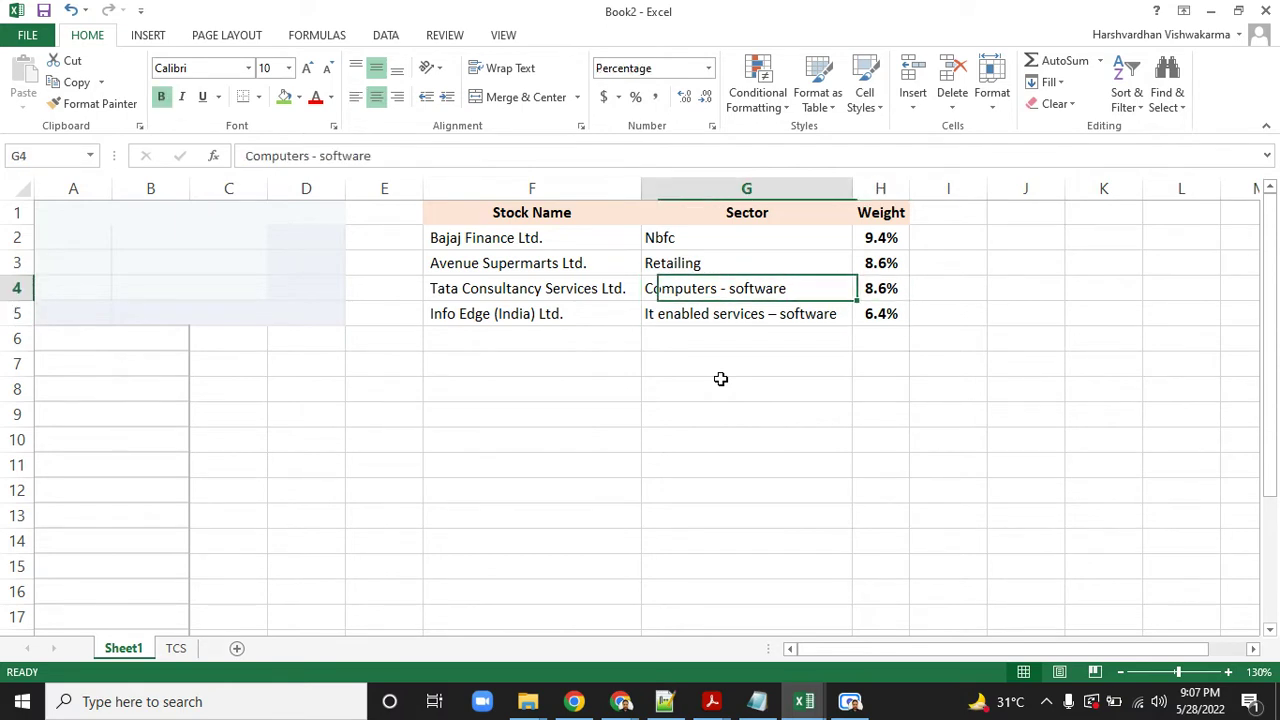
key("shift+Down")
key("shift+Right")
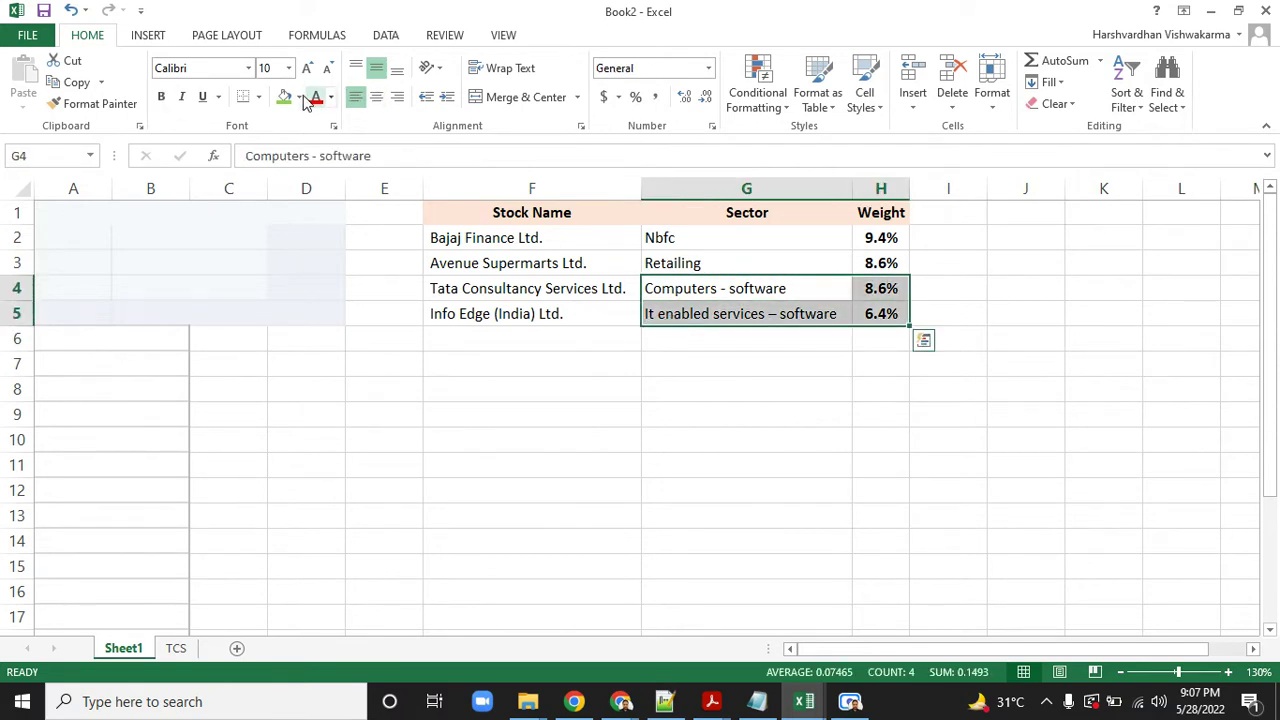
left_click(285, 96)
key("Right")
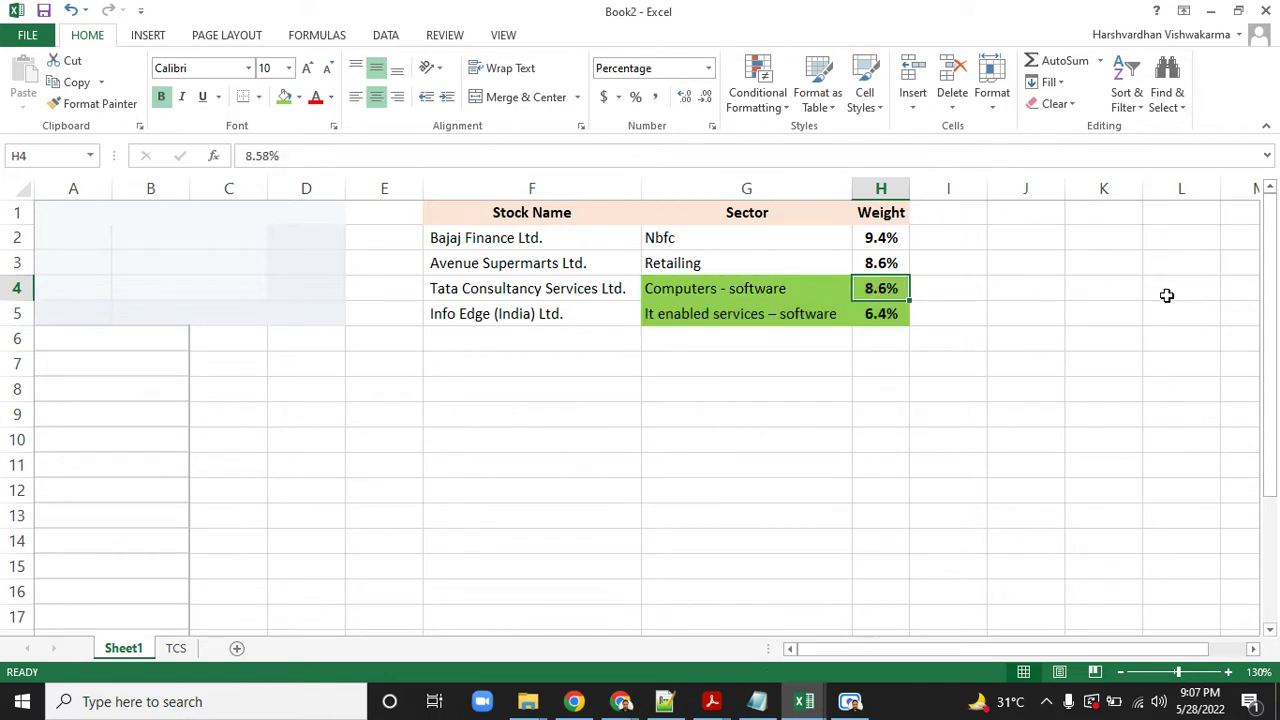
Open the TCS sheet and examine the period covered by the monthly returns in the Dates column.
left_click(180, 649)
left_click(244, 299)
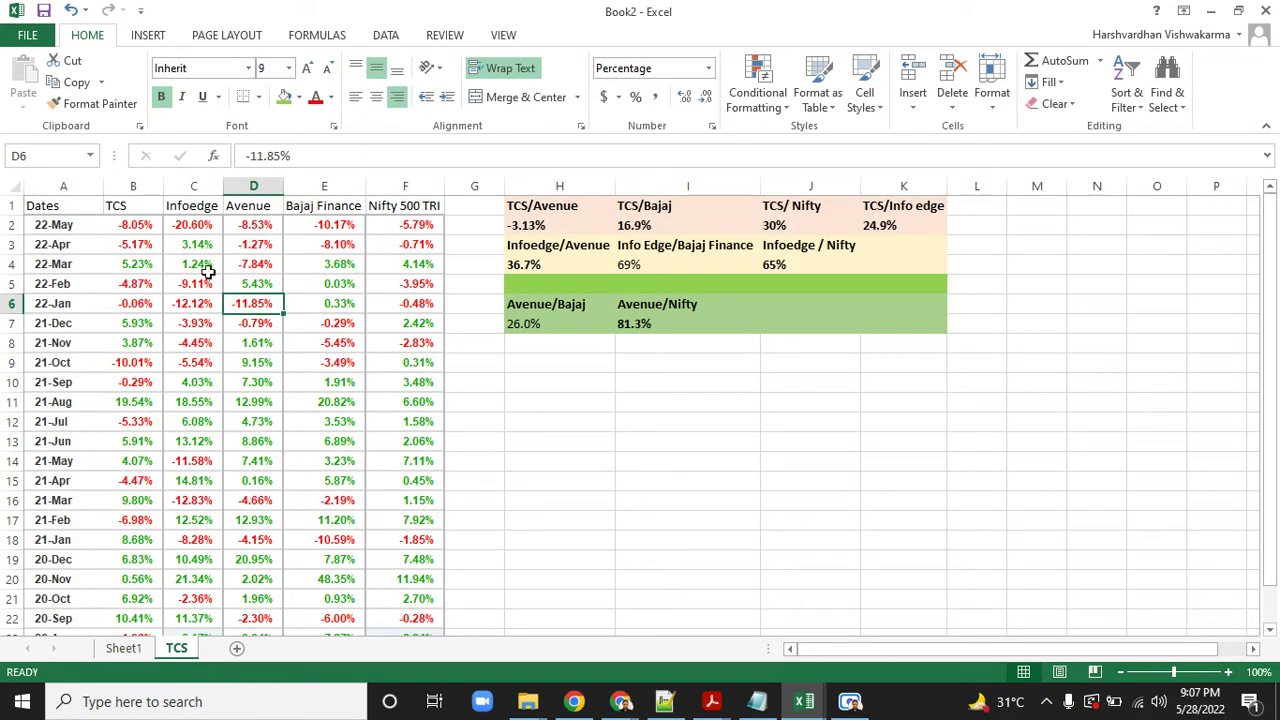
left_click(147, 229)
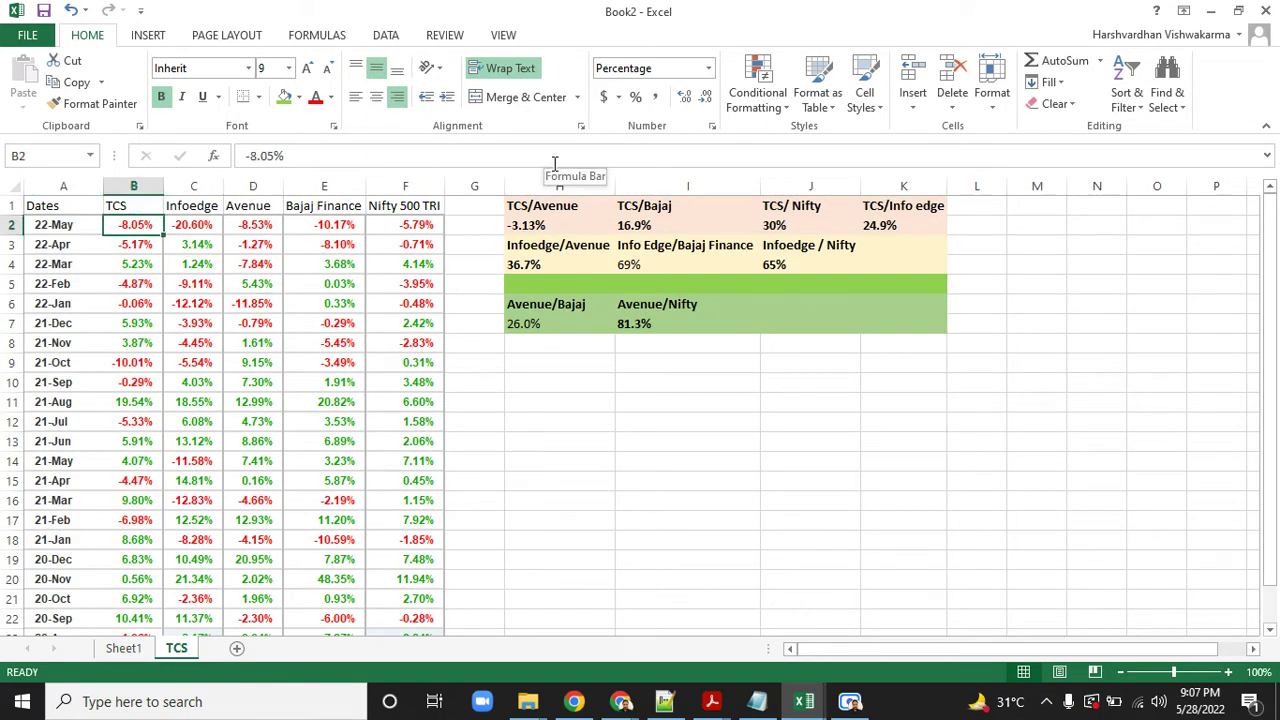
key("Left")
key("ctrl+Down")
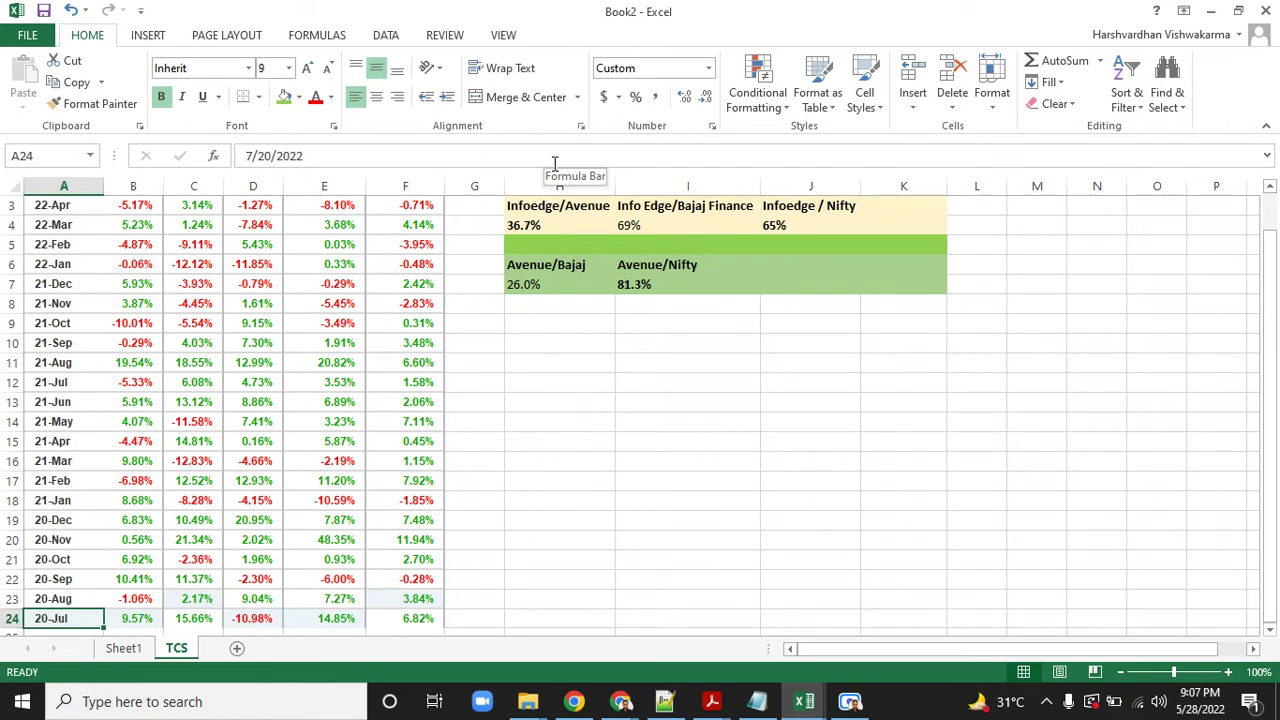
key("ctrl+Up")
key("Down")
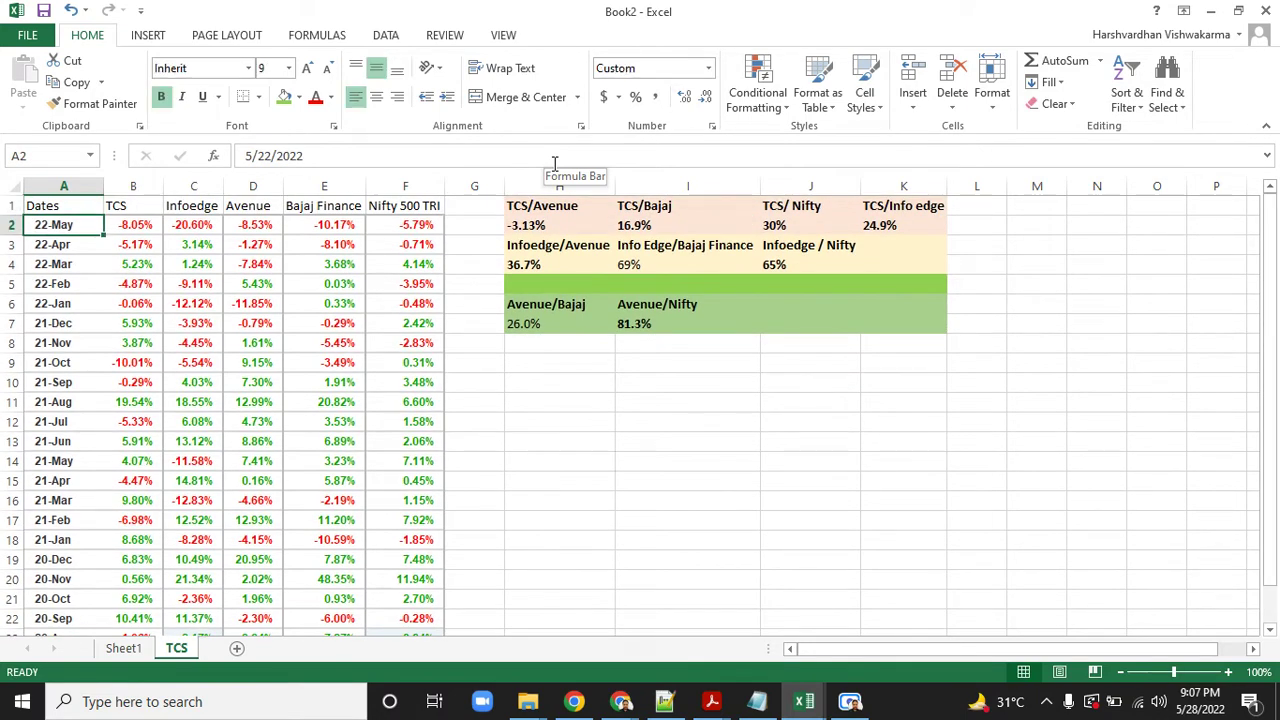
key("Right")
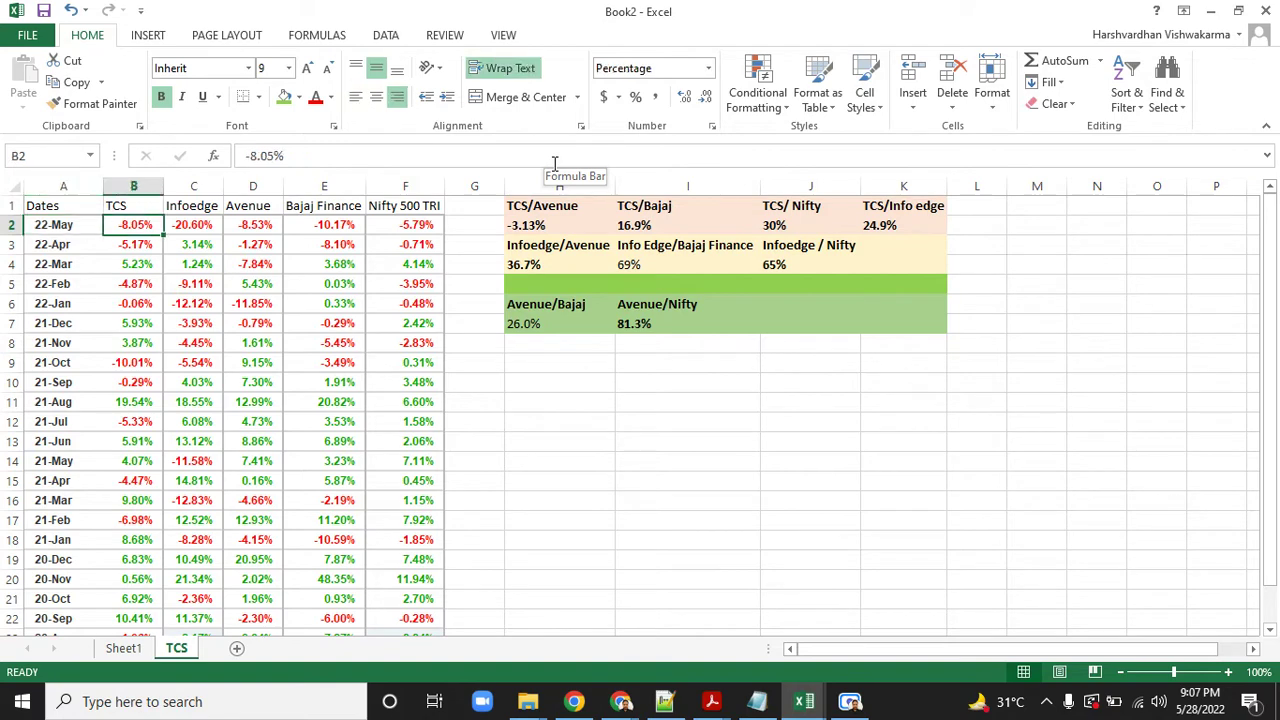
Centre the headers from TCS to Nifty 500 TRI in B1:F1 and give them a blue-grey fill.
key("Up")
key("shift+Right")
key("shift+Right")
key("shift+Right")
key("shift+Right")
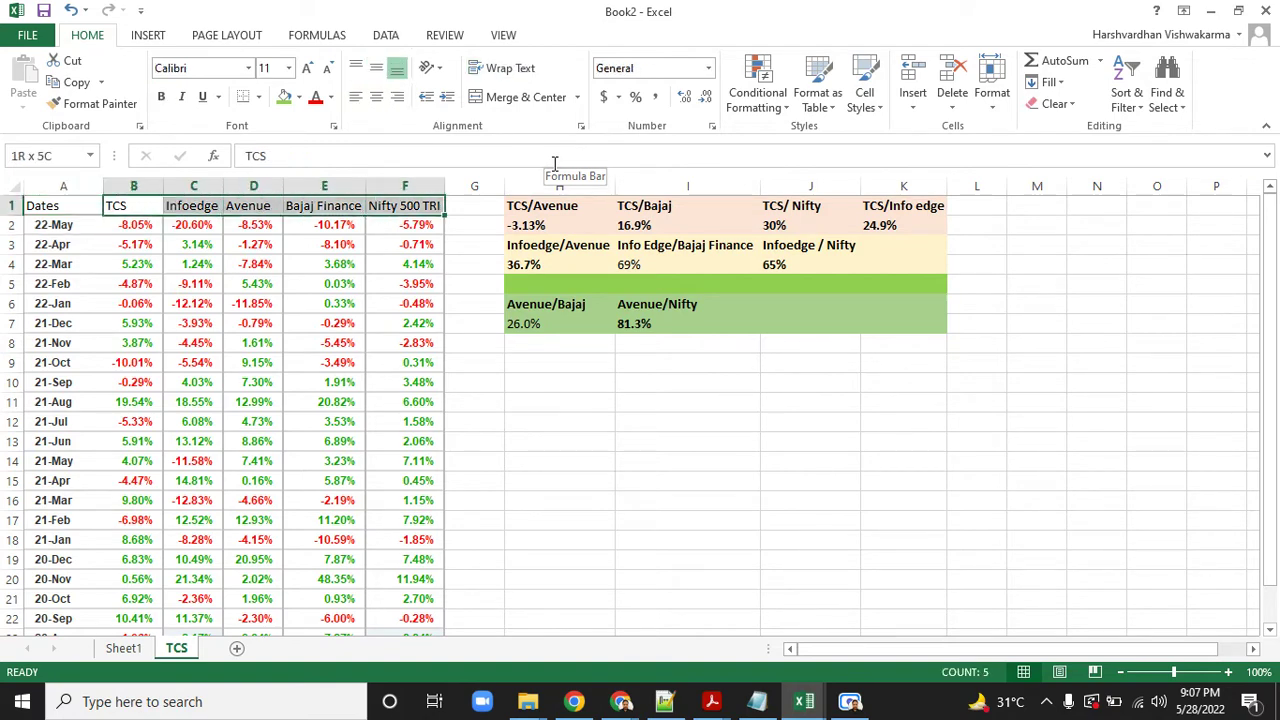
left_click(376, 96)
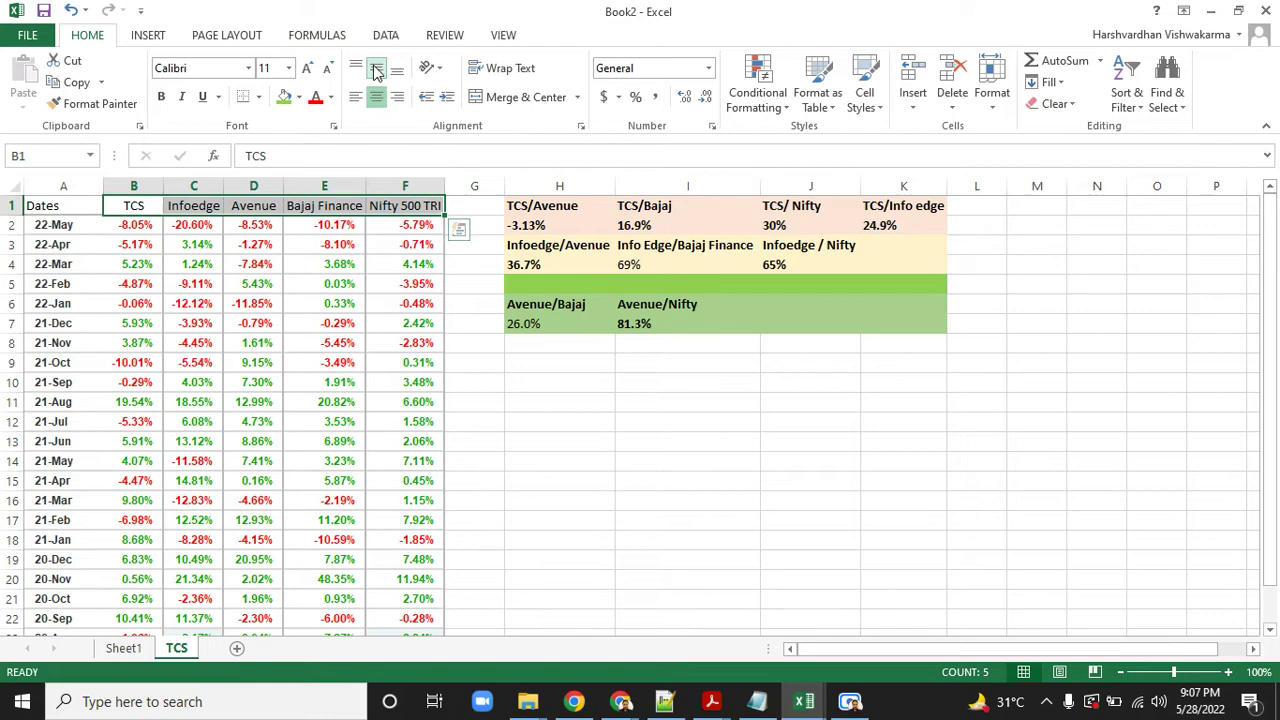
left_click(298, 96)
left_click(287, 152)
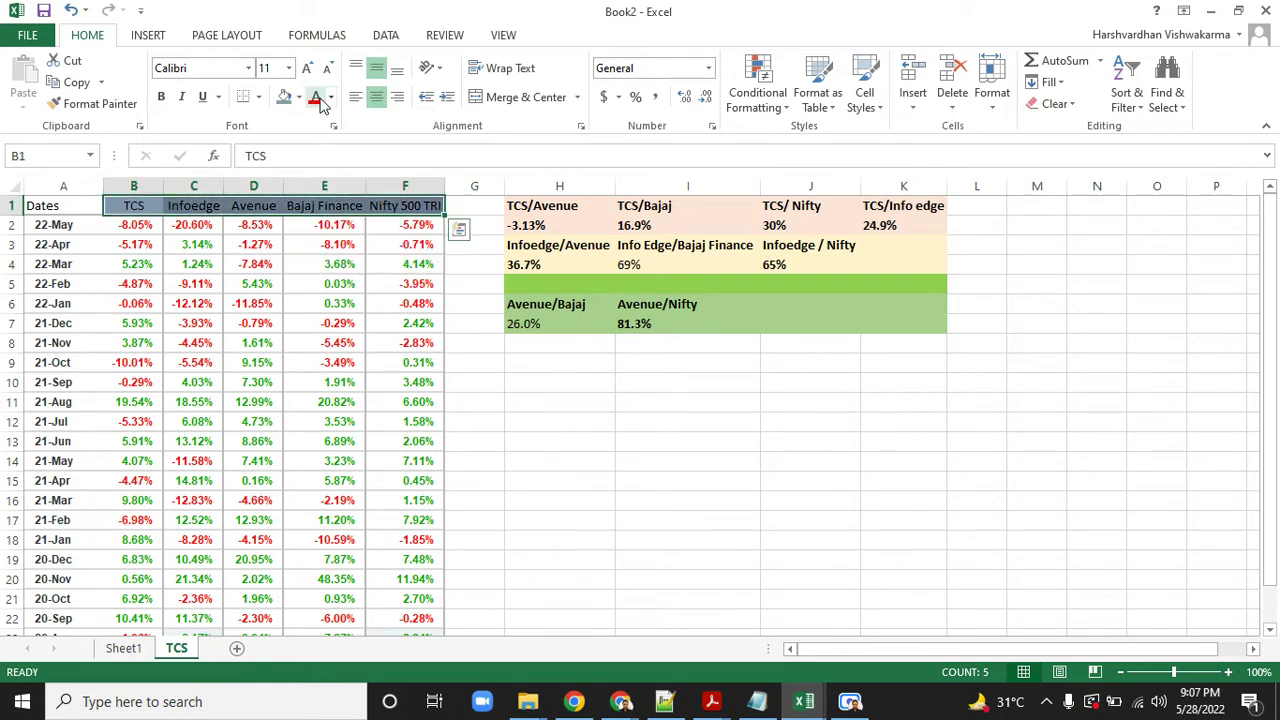
left_click(315, 96)
left_click(454, 323)
key("ctrl+z")
left_click(560, 400)
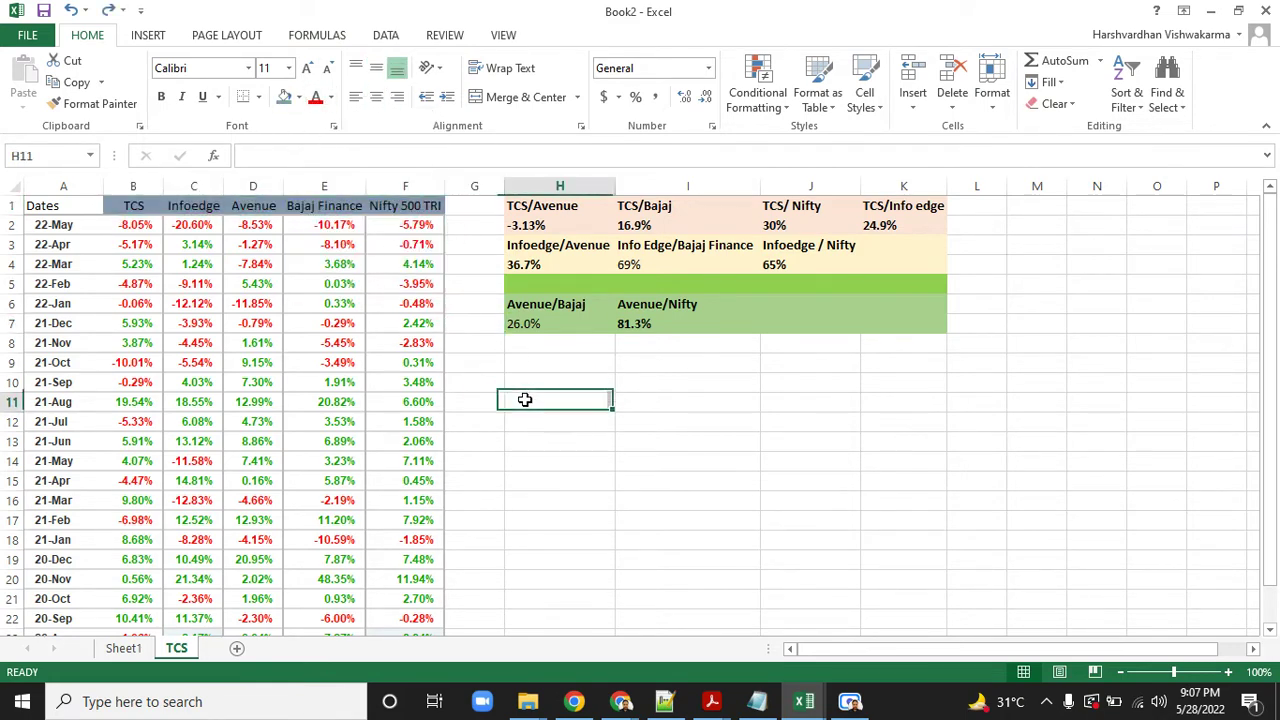
Switch to Chrome and examine the chart comparing Axis Long Term Equity Fund returns with the Nifty 500 TRI benchmark.
key("alt+Tab")
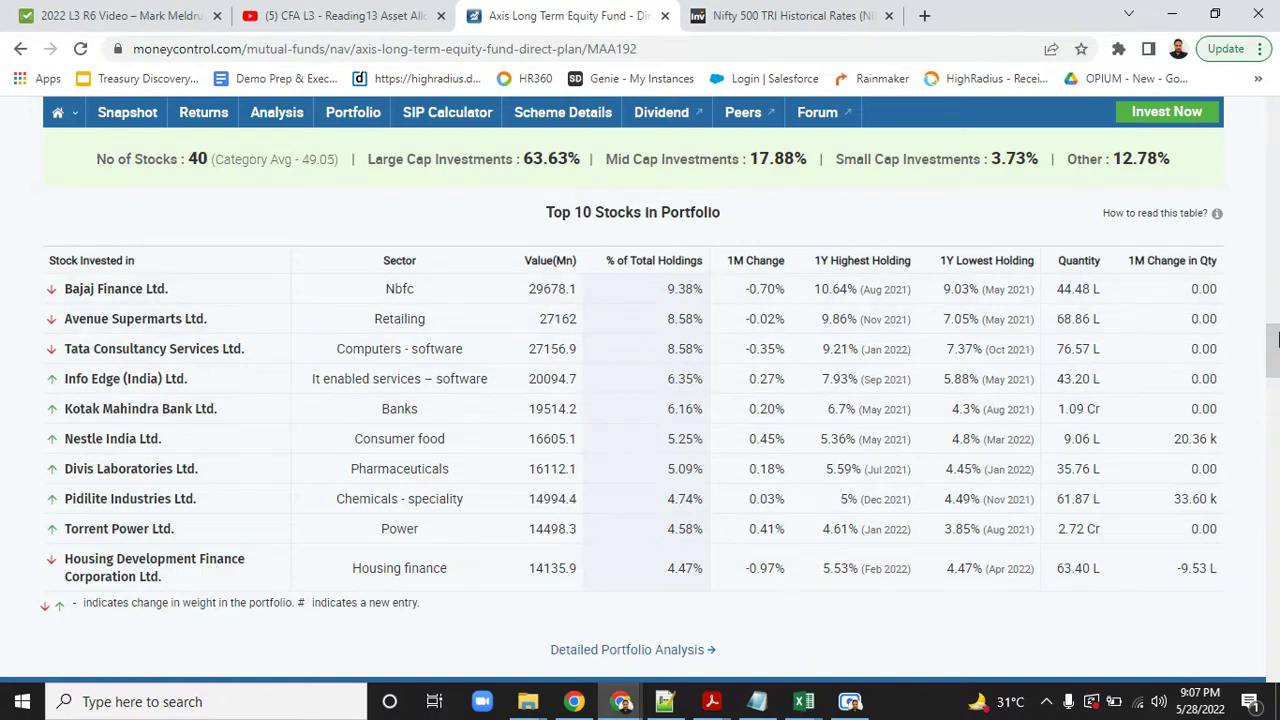
scroll(1275, 284, "up", 5)
scroll(1275, 284, "up", 15)
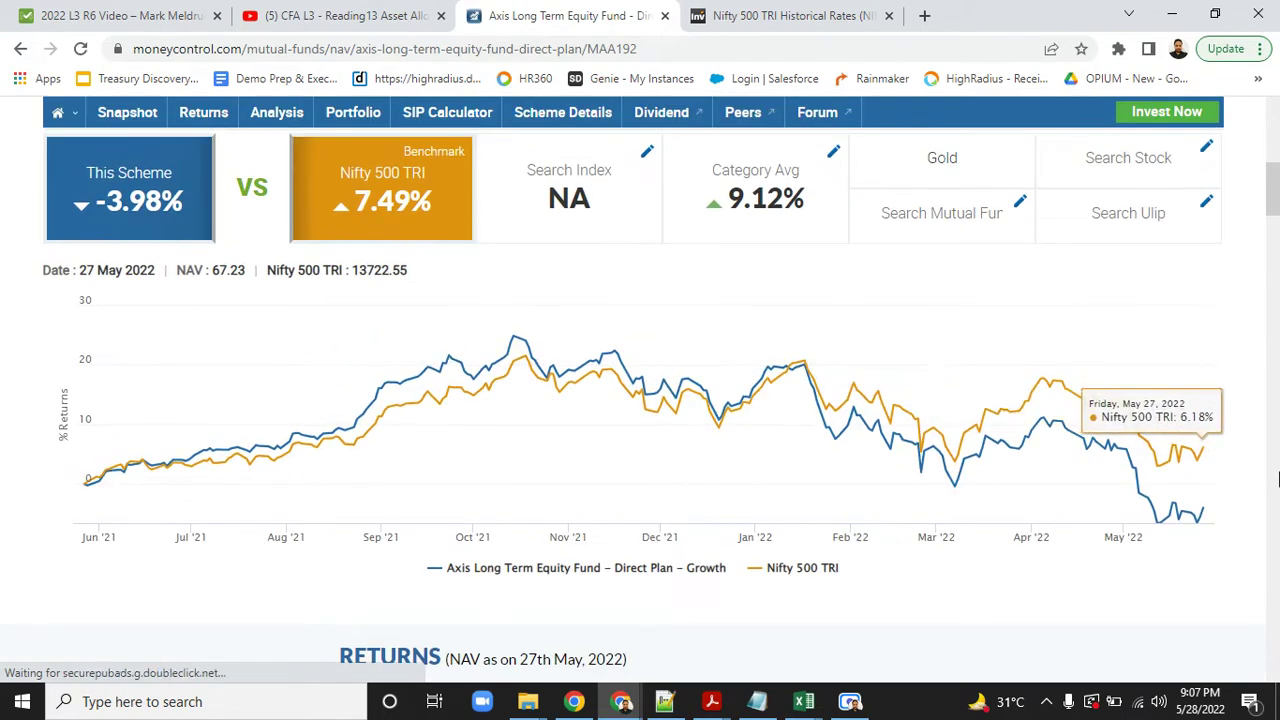
mouse_move(1208, 457)
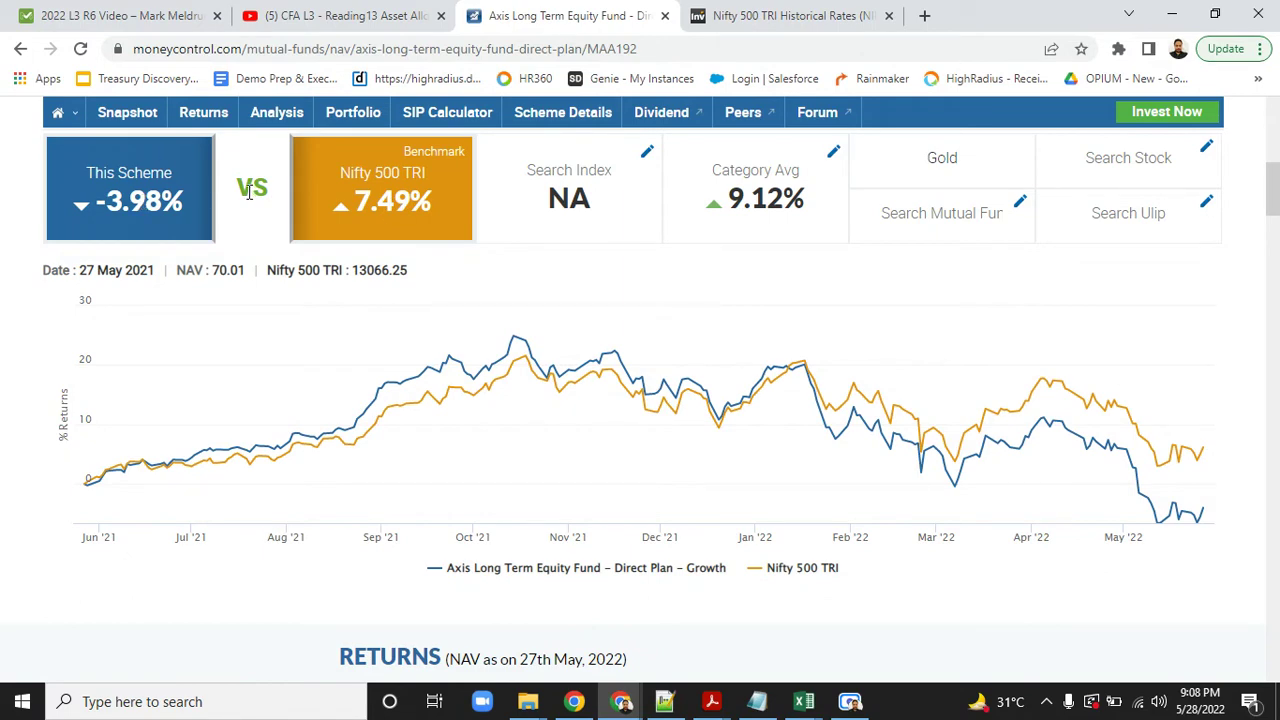
Switch to Excel and examine the 22-May returns from TCS to Nifty 500 TRI in B2:F2.
key("alt+Tab")
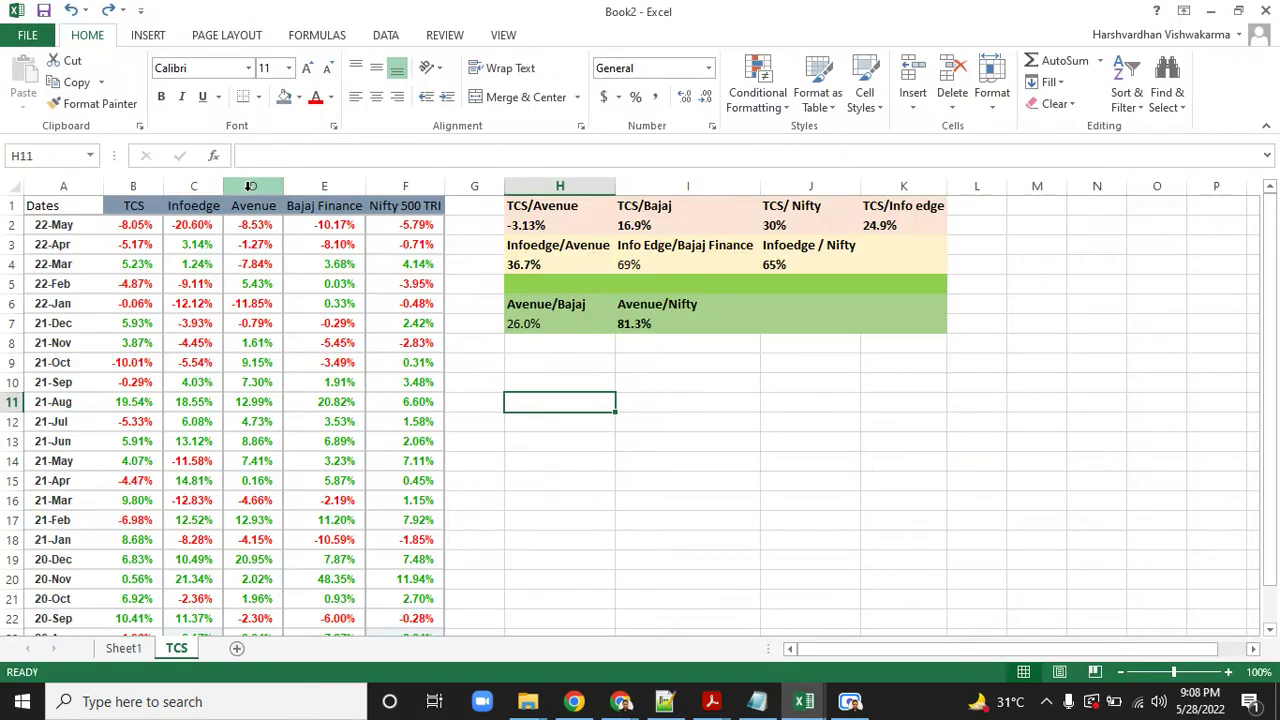
key("Left")
key("Left")
key("Left")
key("Left")
key("Left")
key("Left")
key("Left")
key("Up")
key("Up")
key("Right")
key("Up")
key("Up")
key("Up")
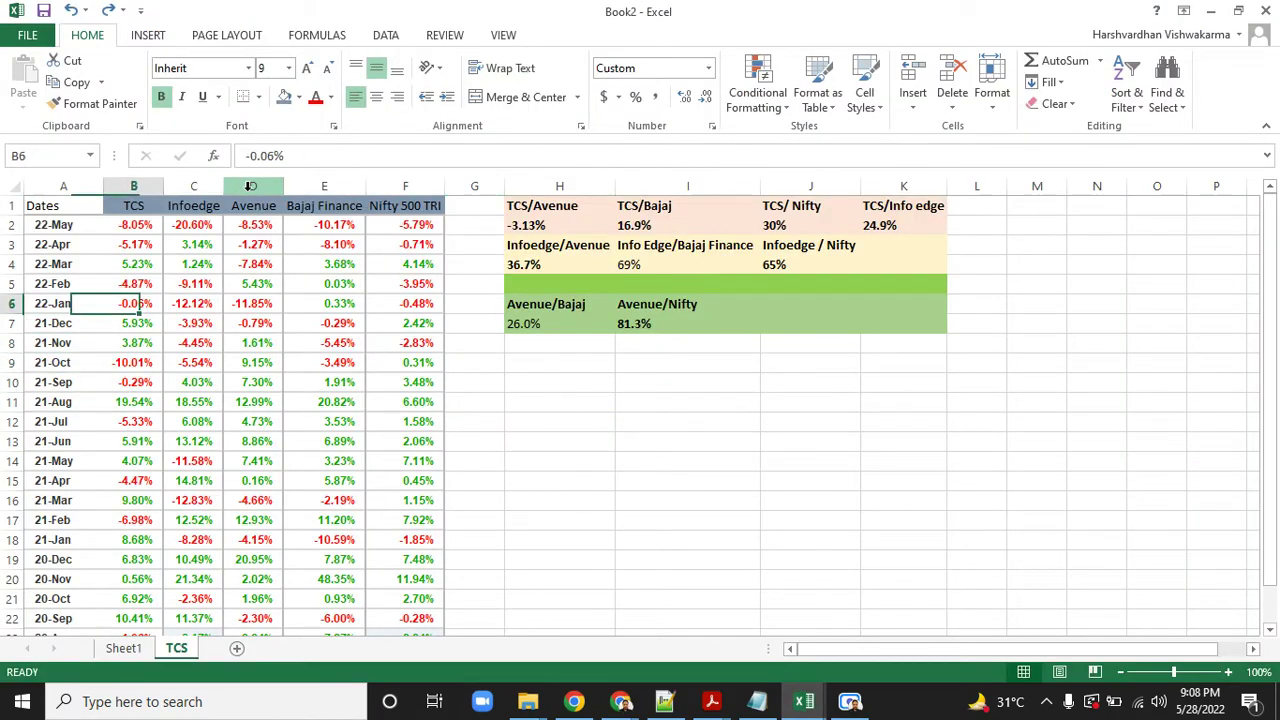
key("Up")
key("Up")
key("Up")
key("Up")
key("shift+Right")
key("shift+Right")
key("shift+Right")
key("shift+Right")
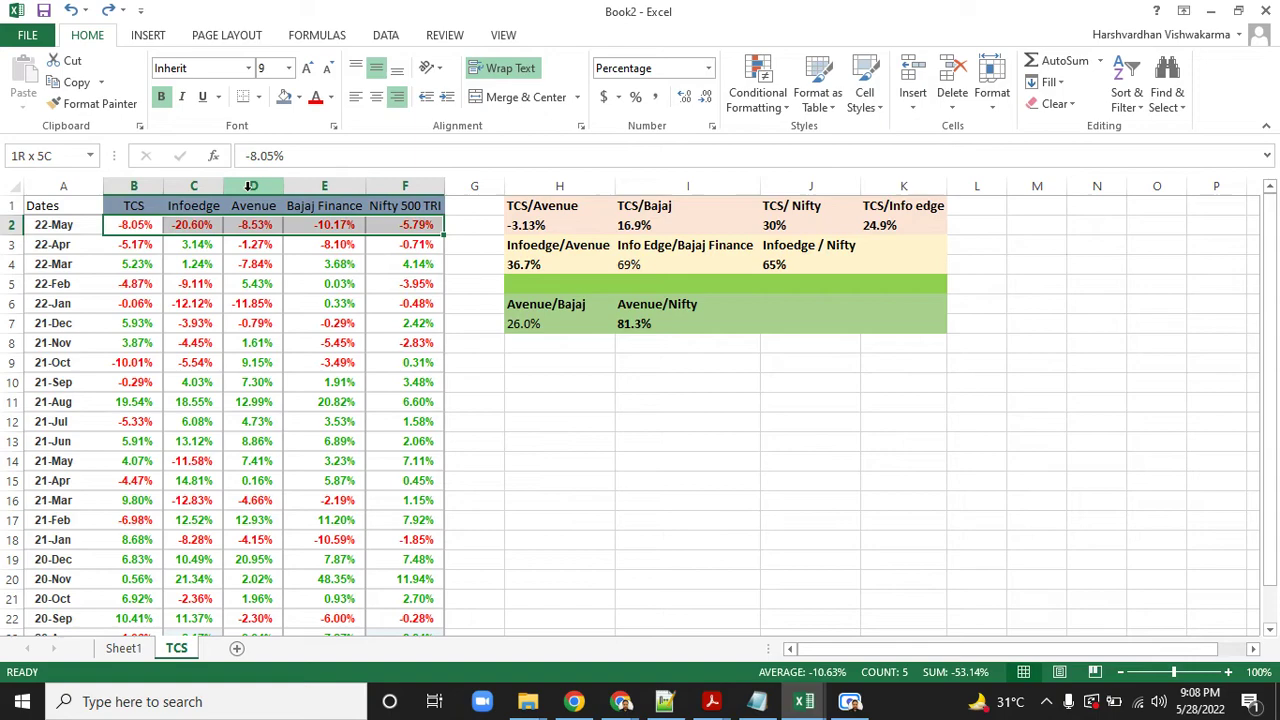
Examine the monthly return series of the four stocks in columns B to E, starting with TCS.
key("shift+Left")
key("shift+Down")
key("shift+Down")
key("shift+Down")
key("shift+Down")
key("shift+Down")
key("shift+Down")
key("shift+Down")
key("shift+Down")
key("shift+Down")
key("shift+Down")
key("shift+Down")
key("shift+Down")
key("shift+Down")
key("shift+Down")
key("shift+Down")
key("shift+Down")
key("shift+Down")
key("shift+Down")
key("shift+Down")
key("shift+Down")
key("Up")
key("Down")
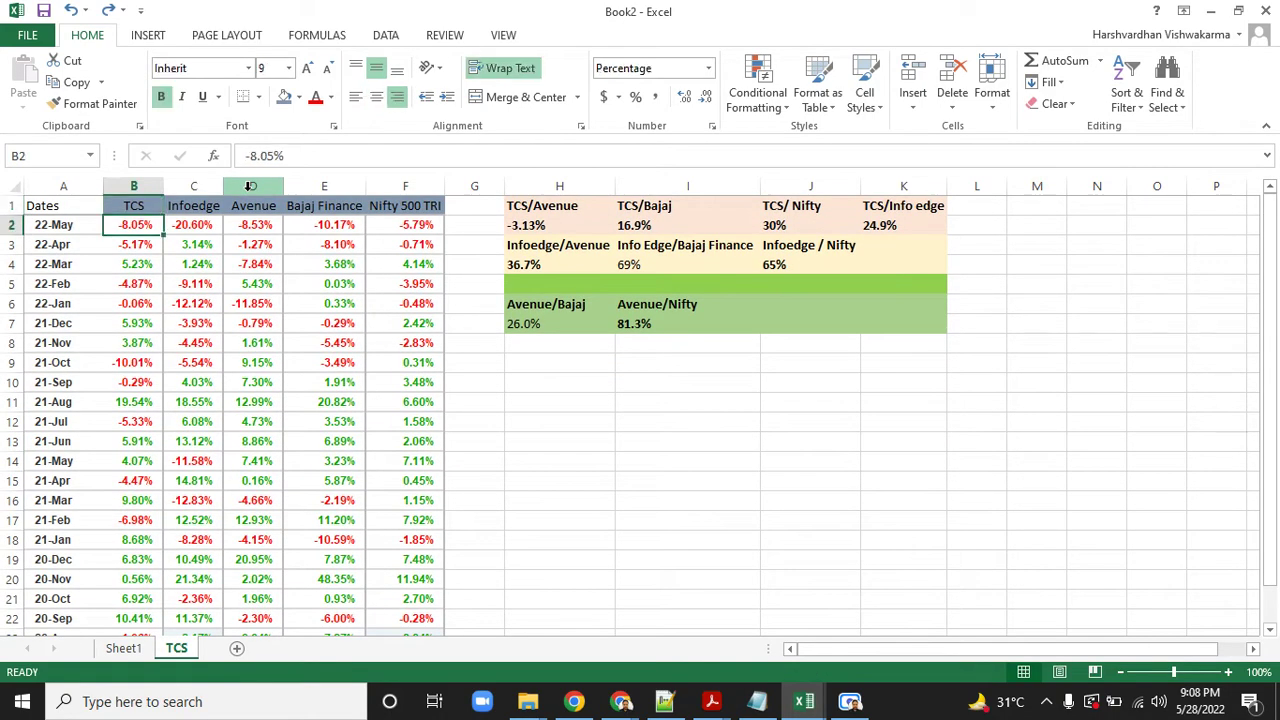
key("Up")
key("shift+Down")
key("shift+Down")
key("shift+Down")
key("shift+Down")
key("shift+Down")
key("Down")
key("Down")
key("Down")
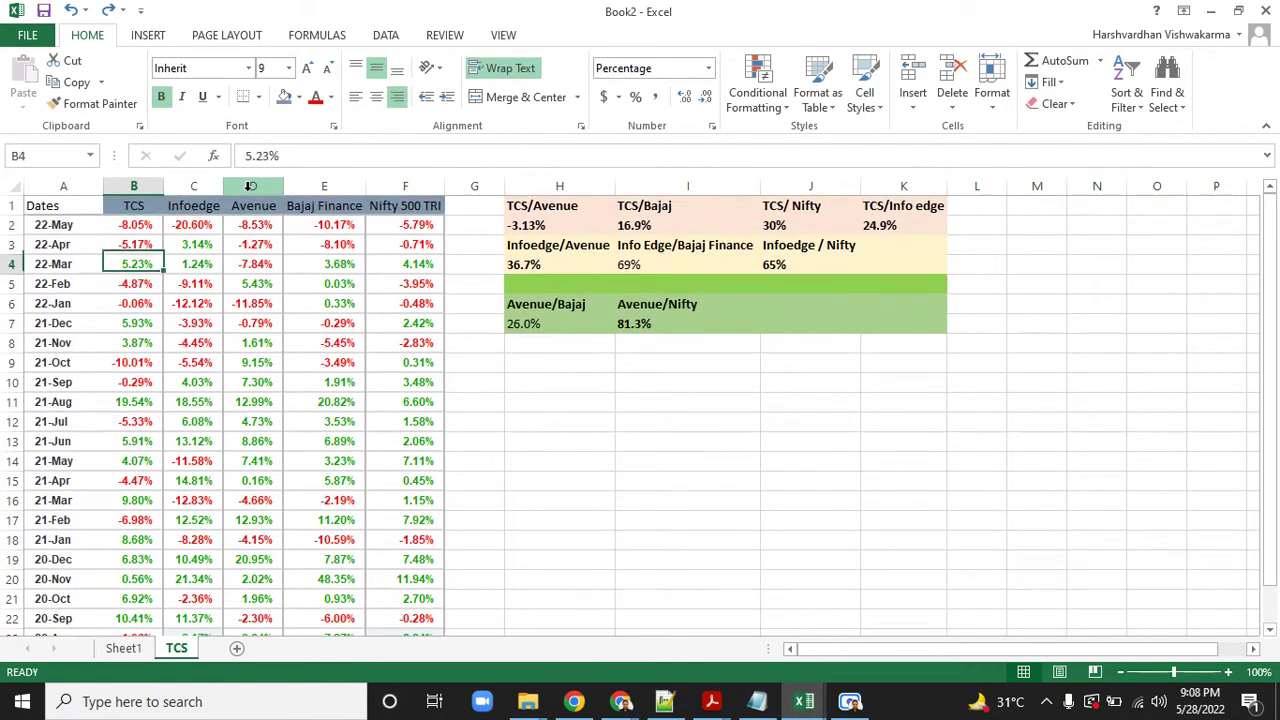
Review the Infoedge, Avenue and Bajaj Finance return columns one after another, checking how far the Bajaj Finance data extends.
key("Up")
key("Up")
key("Right")
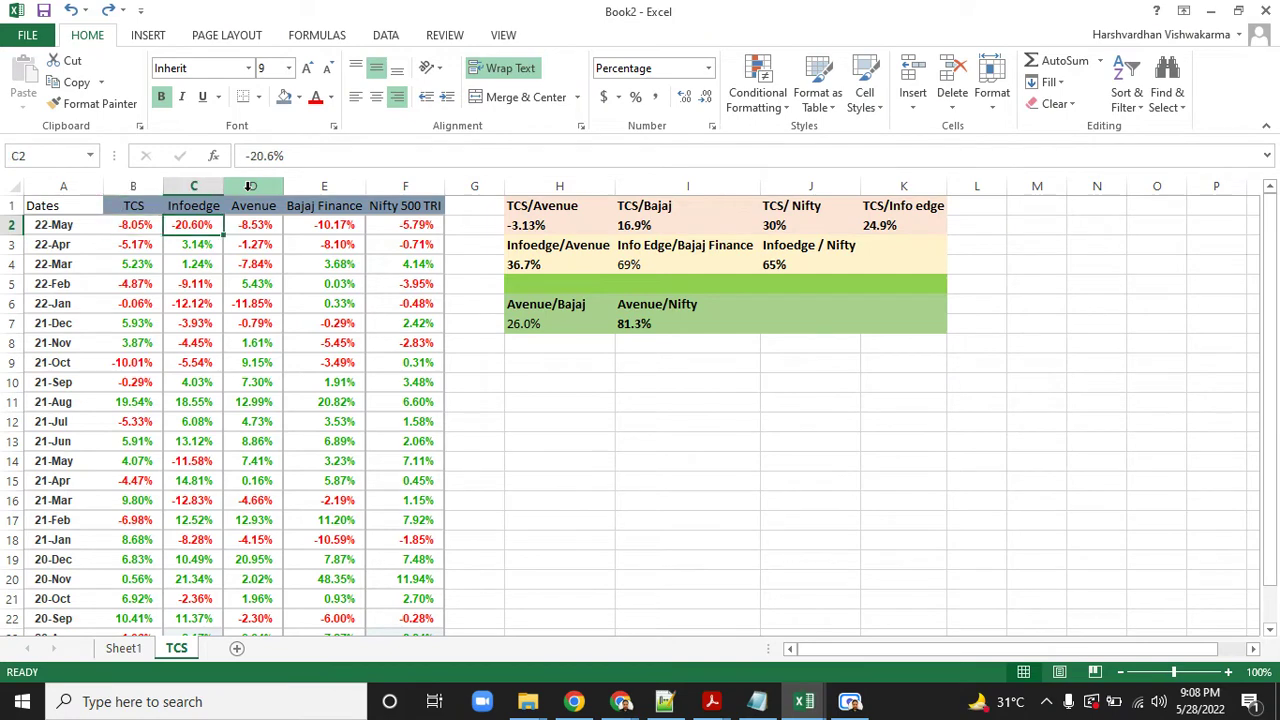
key("Right")
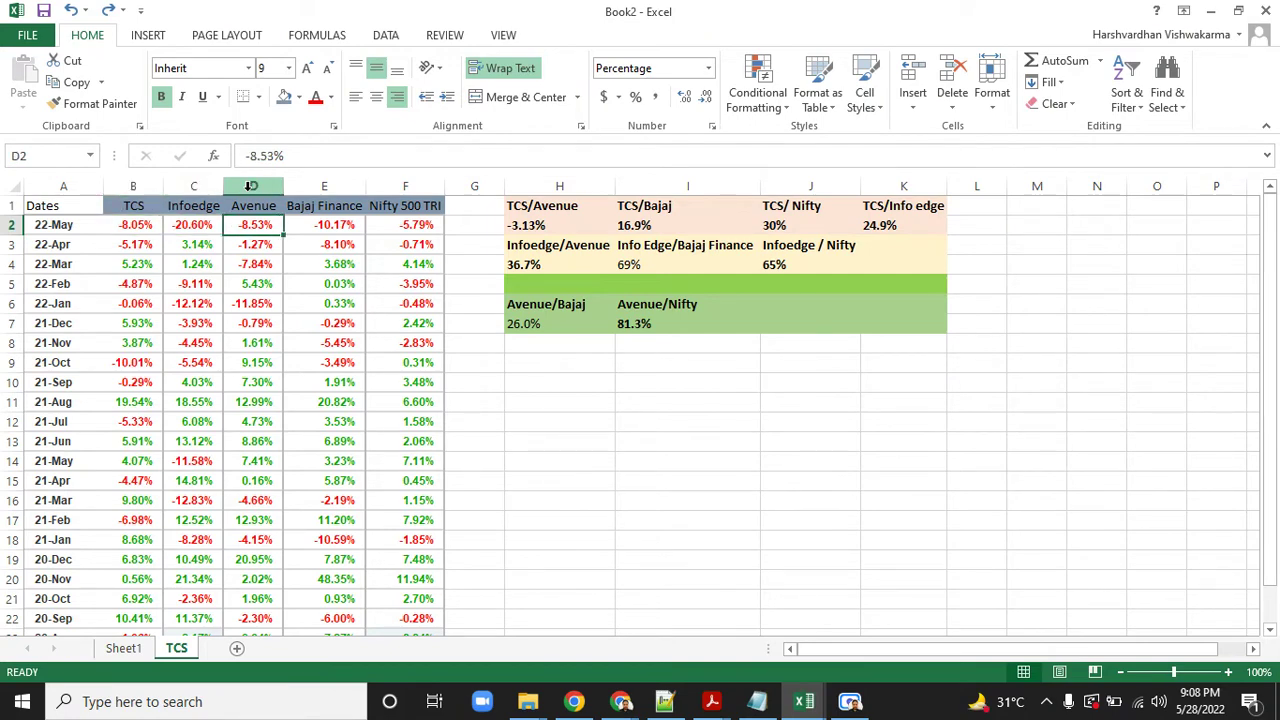
key("Right")
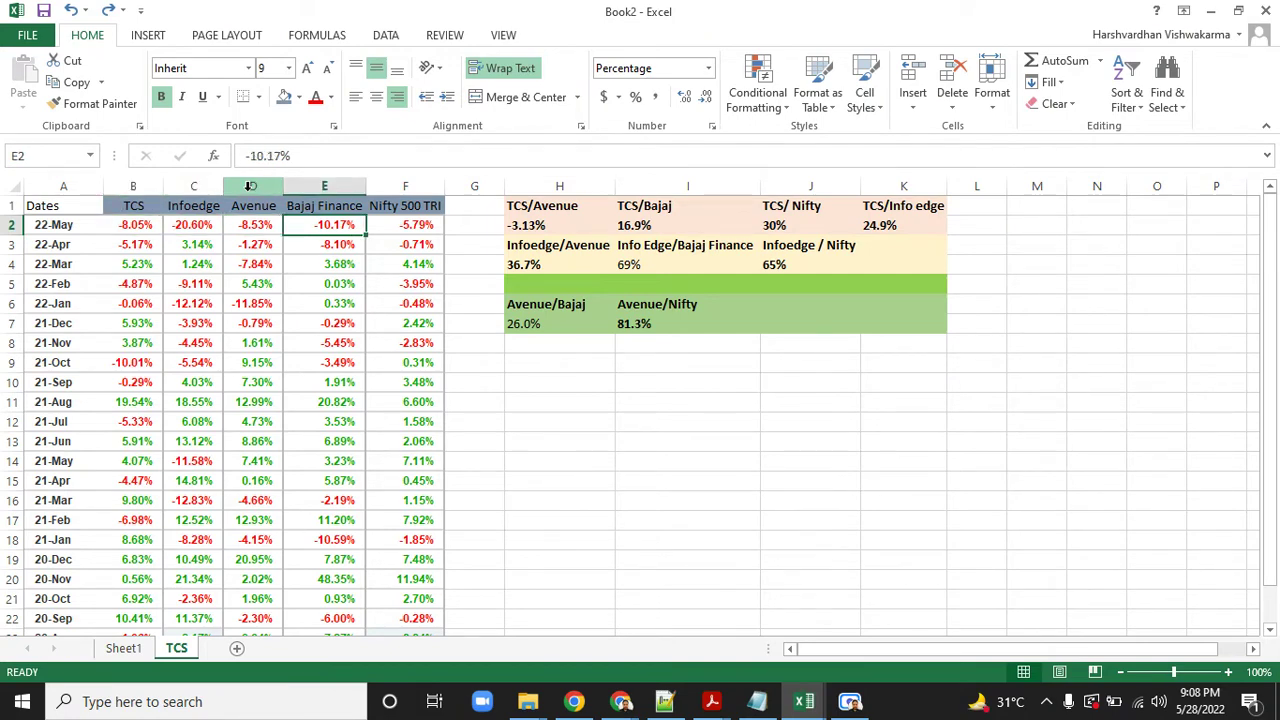
key("ctrl+Down")
key("ctrl+Up")
key("Right")
key("Right")
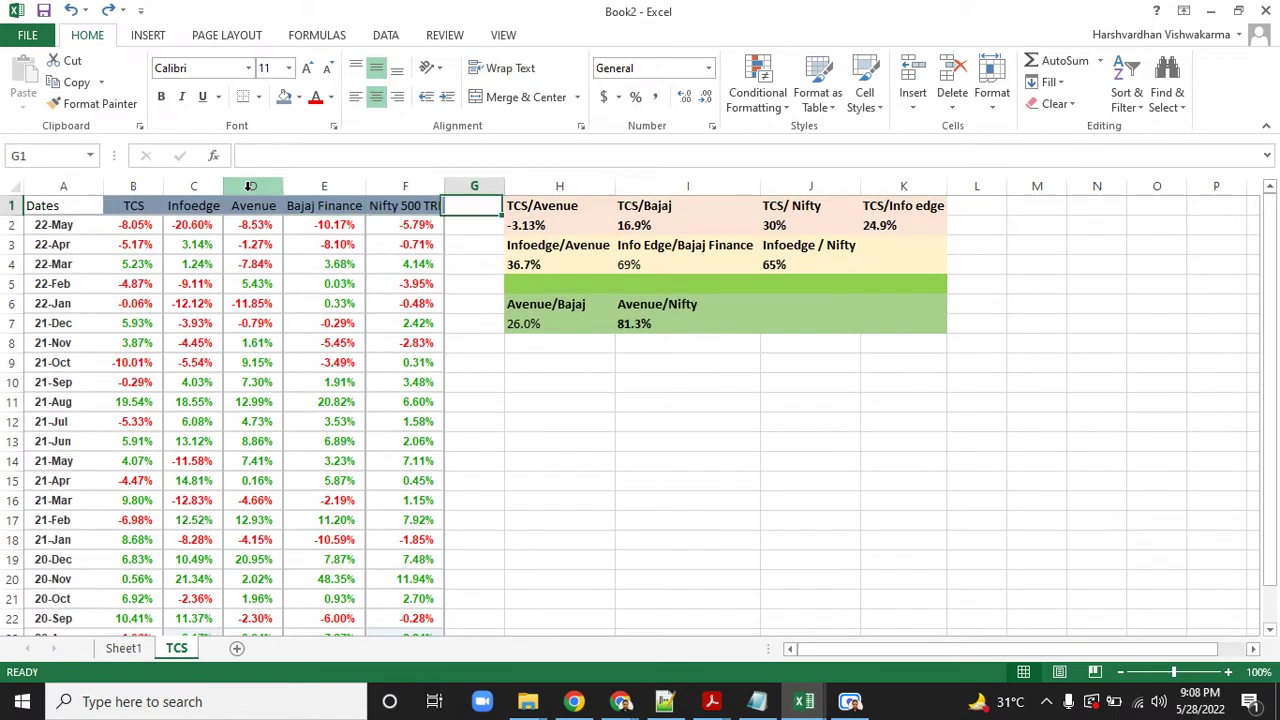
Inspect the CORREL formula and its source ranges in H2 for the TCS/Avenue pair.
key("Right")
key("Right")
key("Down")
key("Left")
key("F2")
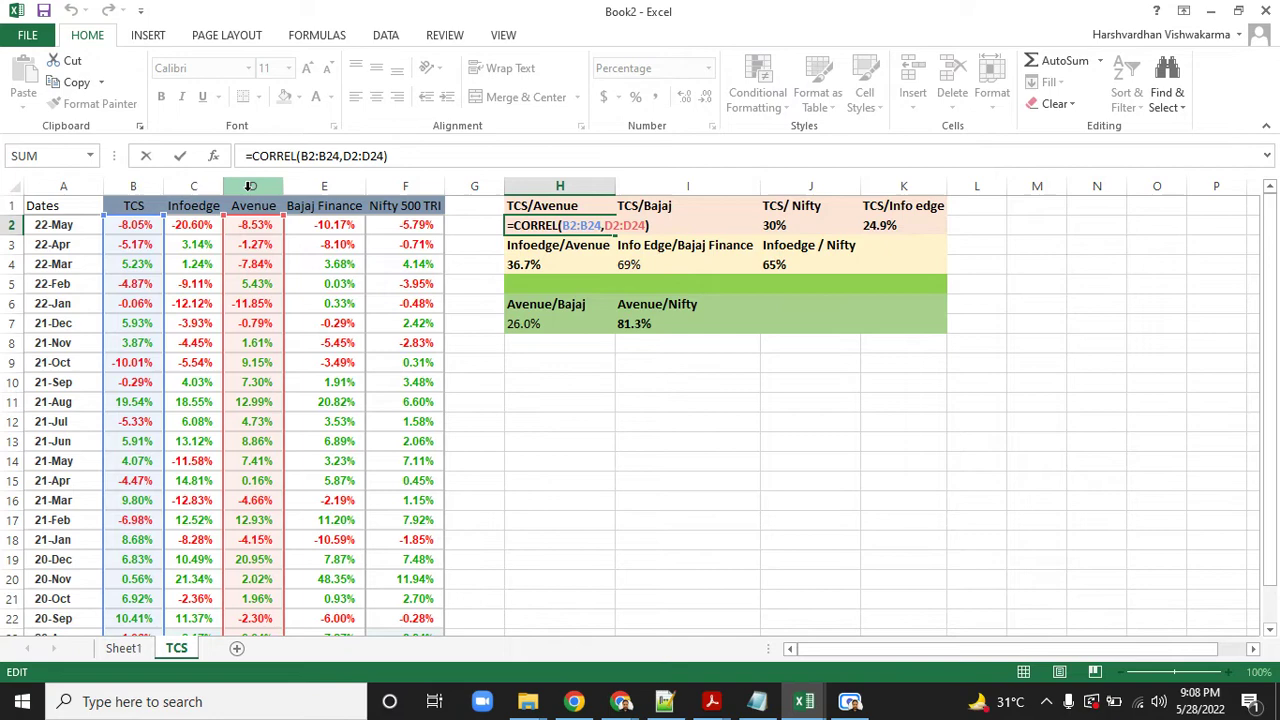
key("ctrl+Return")
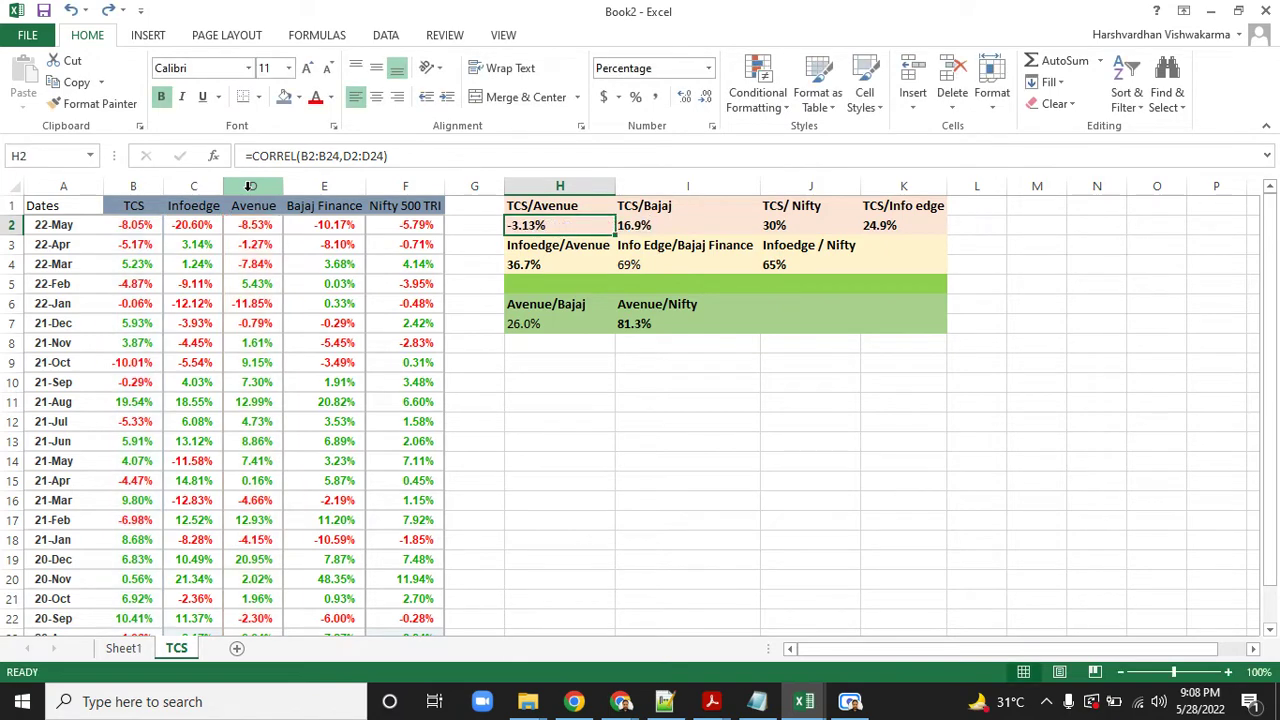
Enter DMART in cell H10 and make it bold.
key("Down")
key("Down")
key("Down")
key("Down")
key("Down")
key("Down")
key("Down")
key("Down")
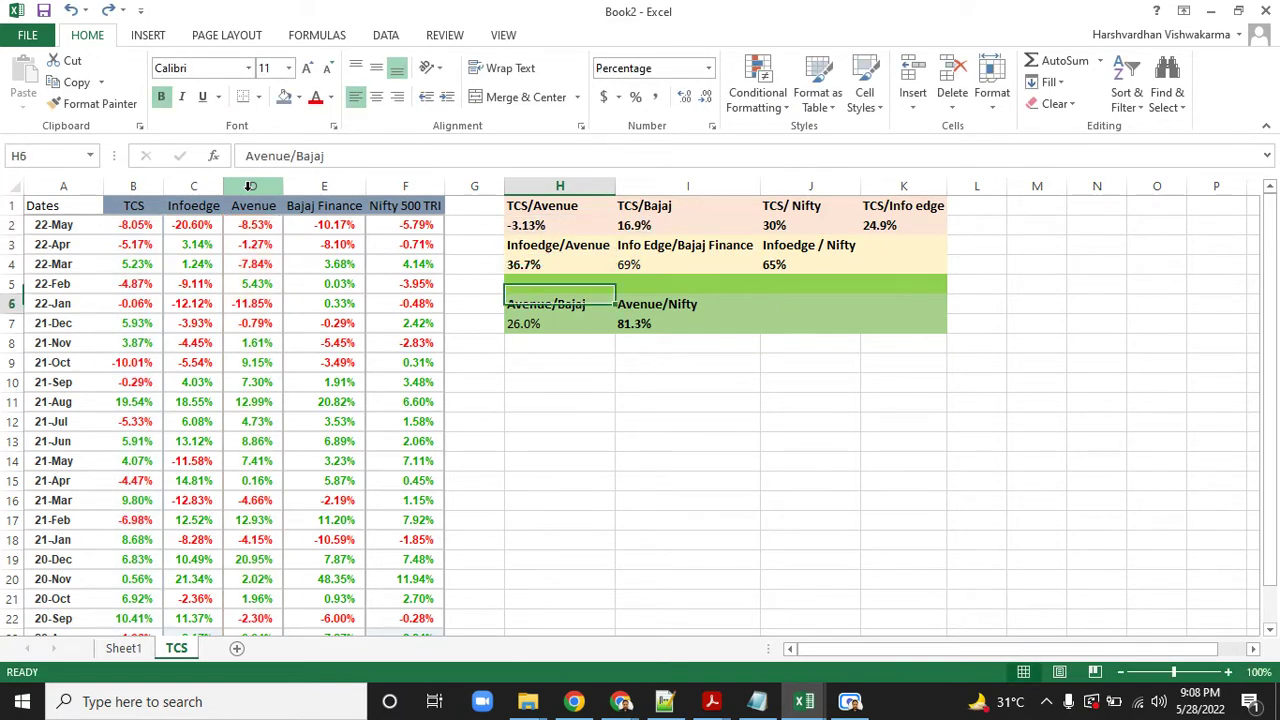
type("DMART")
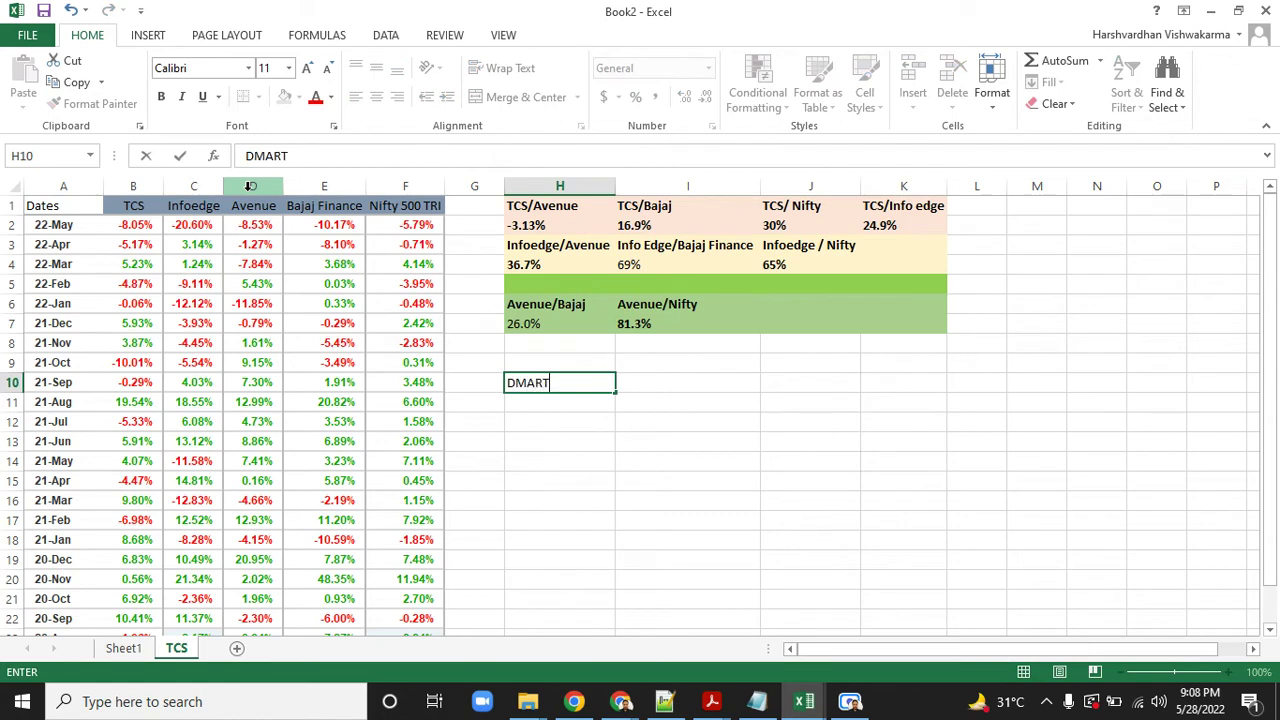
key("Return")
key("Up")
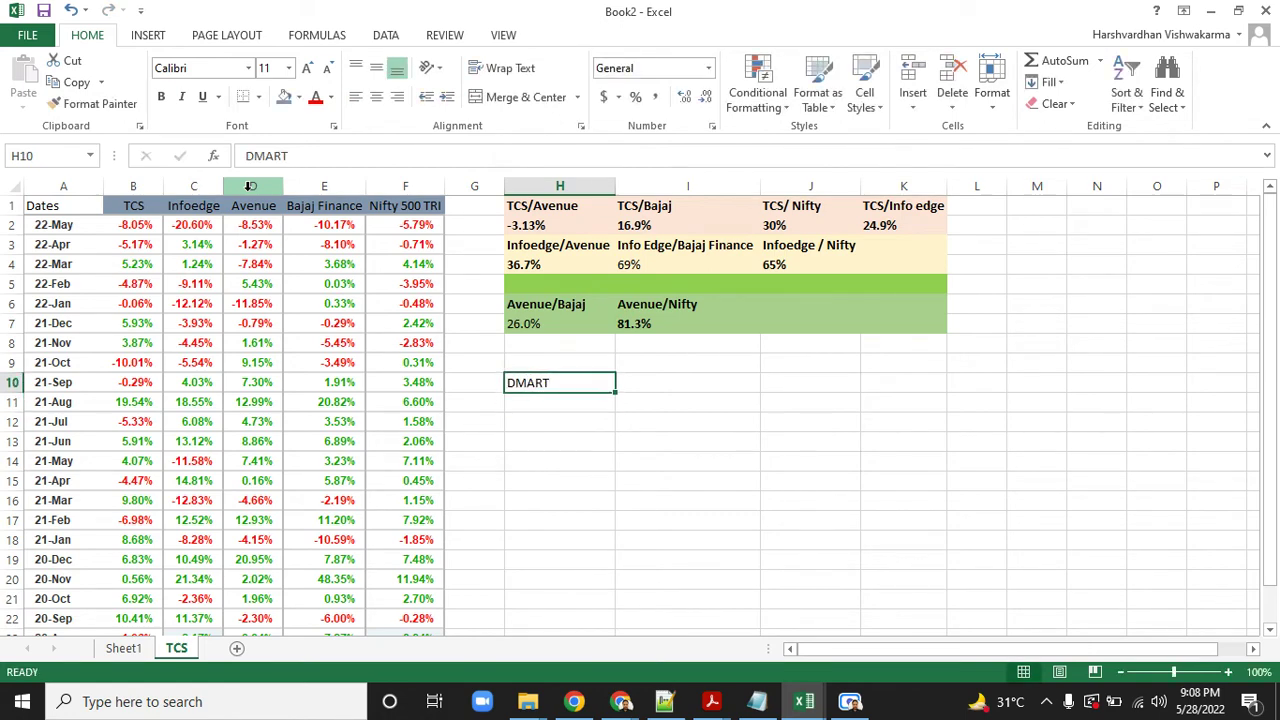
key("ctrl+b")
Examine the TCS/Avenue and TCS/Bajaj correlations in H1:I2.
key("Up")
key("Up")
key("Up")
key("Up")
key("Up")
key("Up")
key("Up")
key("Up")
key("Up")
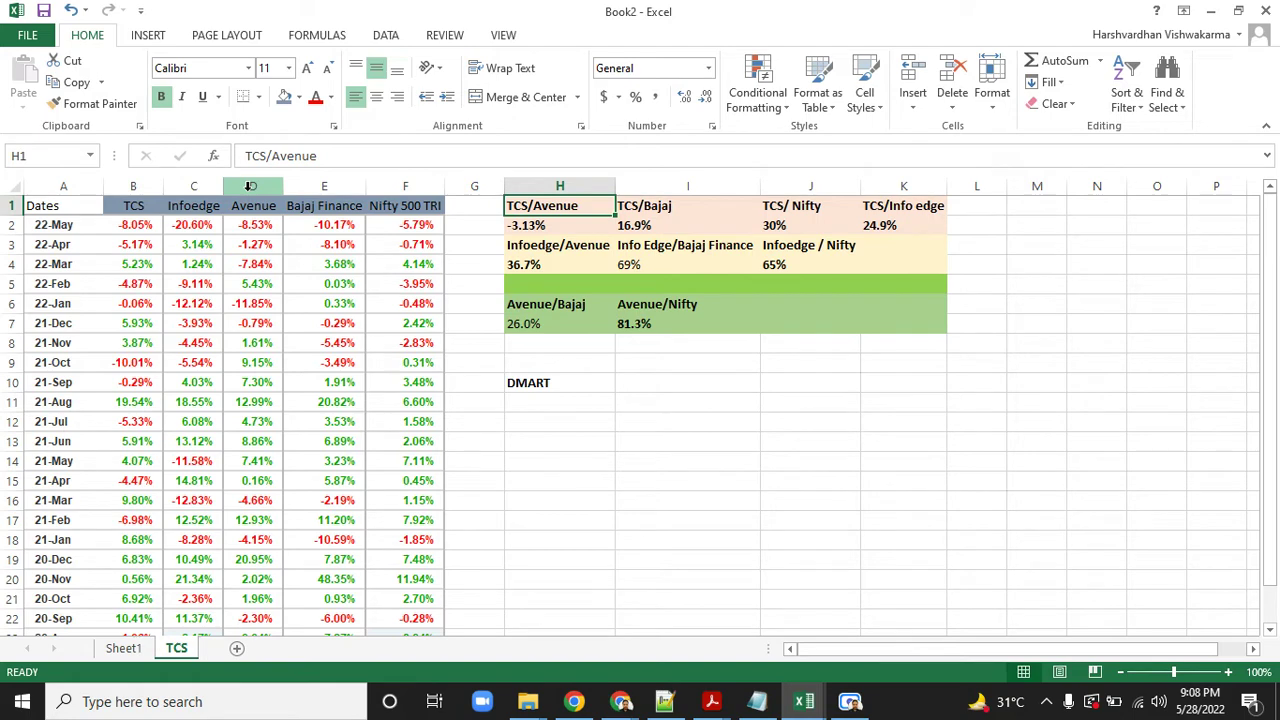
key("shift+Down")
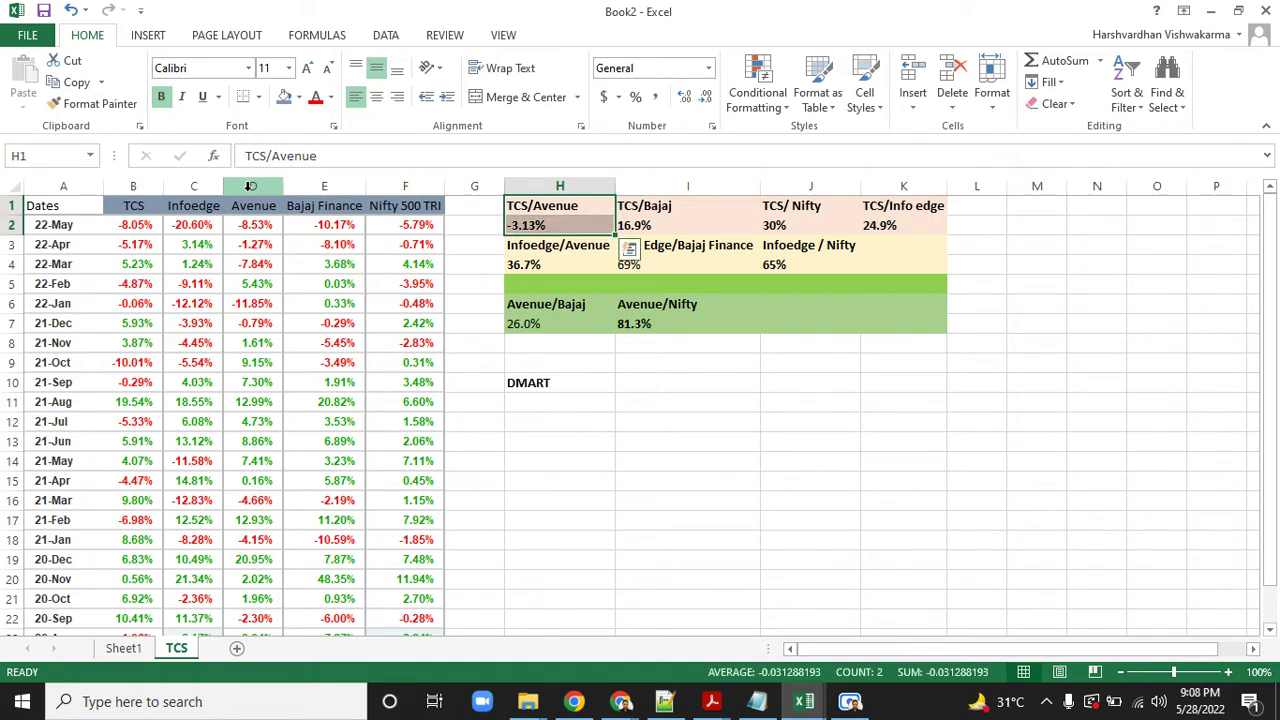
key("Down")
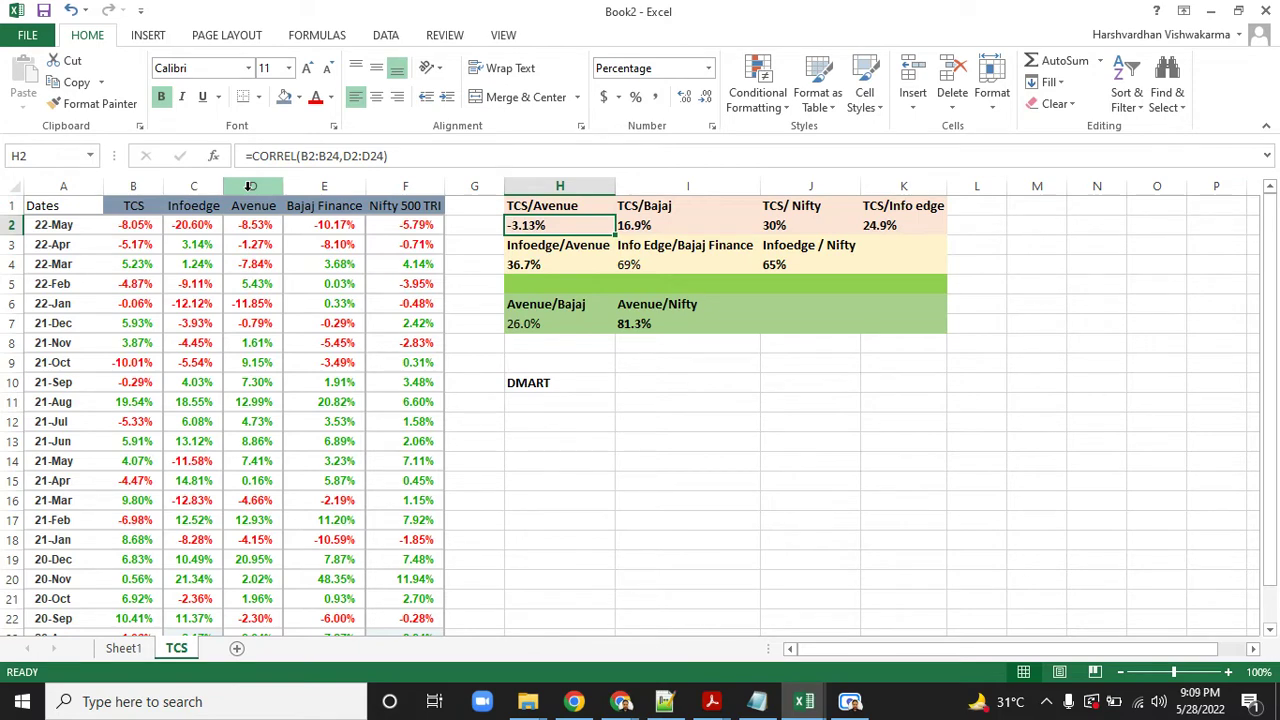
key("Right")
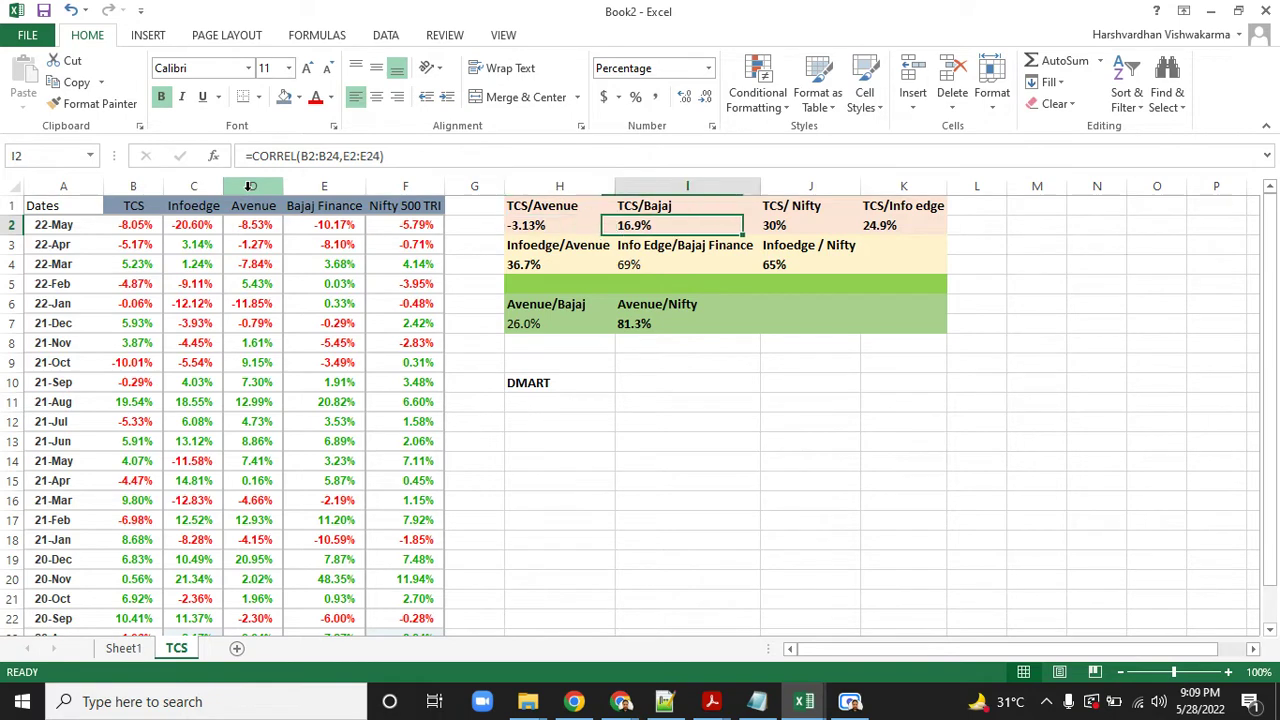
key("Up")
key("shift+Down")
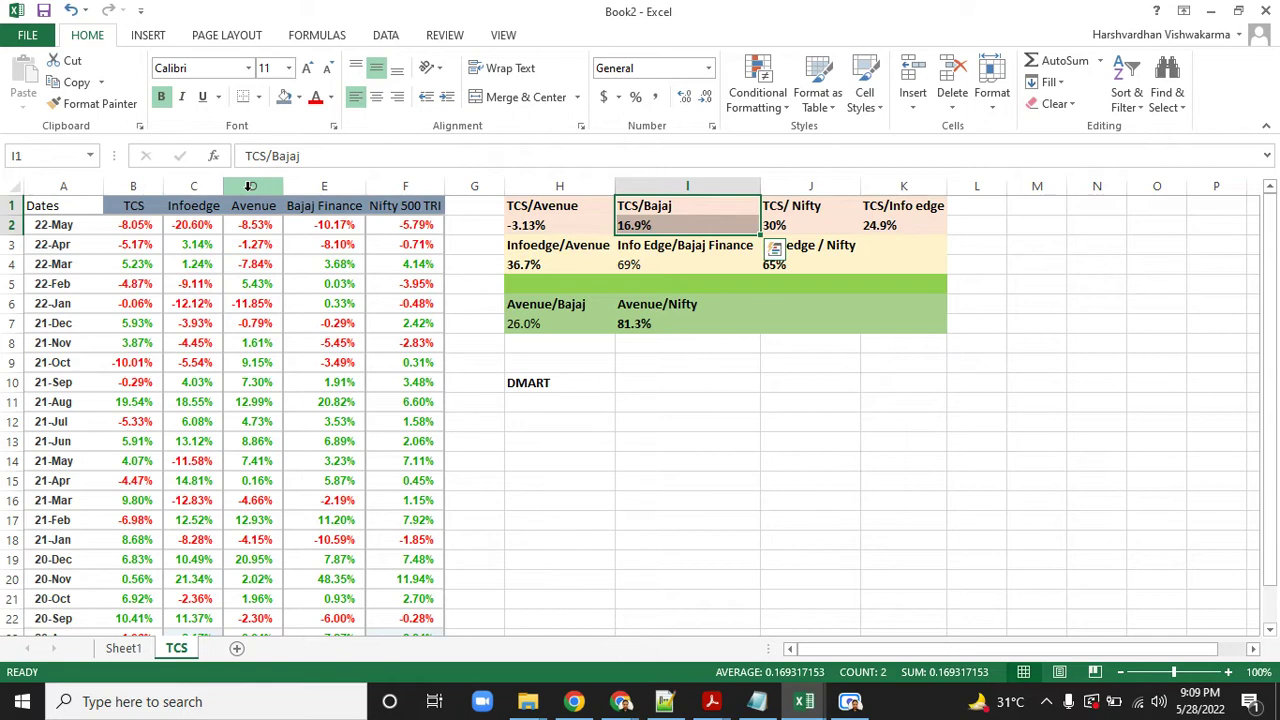
Highlight the TCS/Info edge heading and correlation in K1:K2 with a darker orange fill.
key("Right")
key("Right")
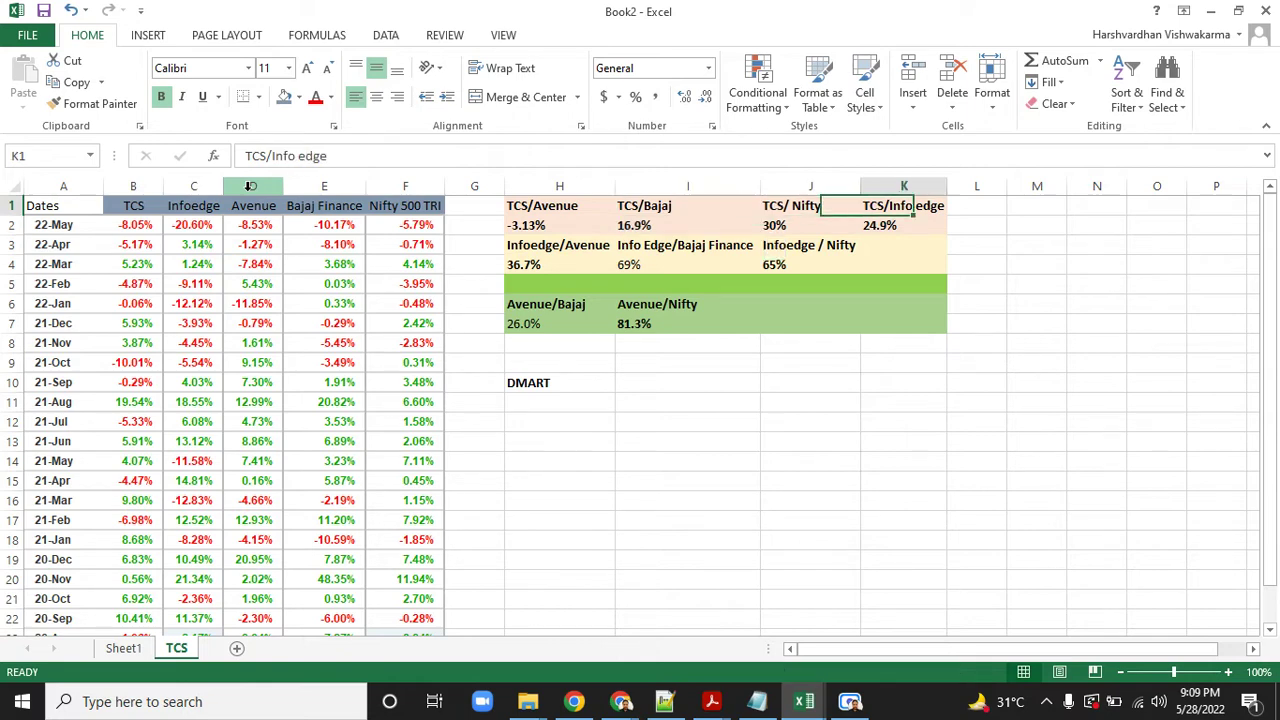
key("shift+Down")
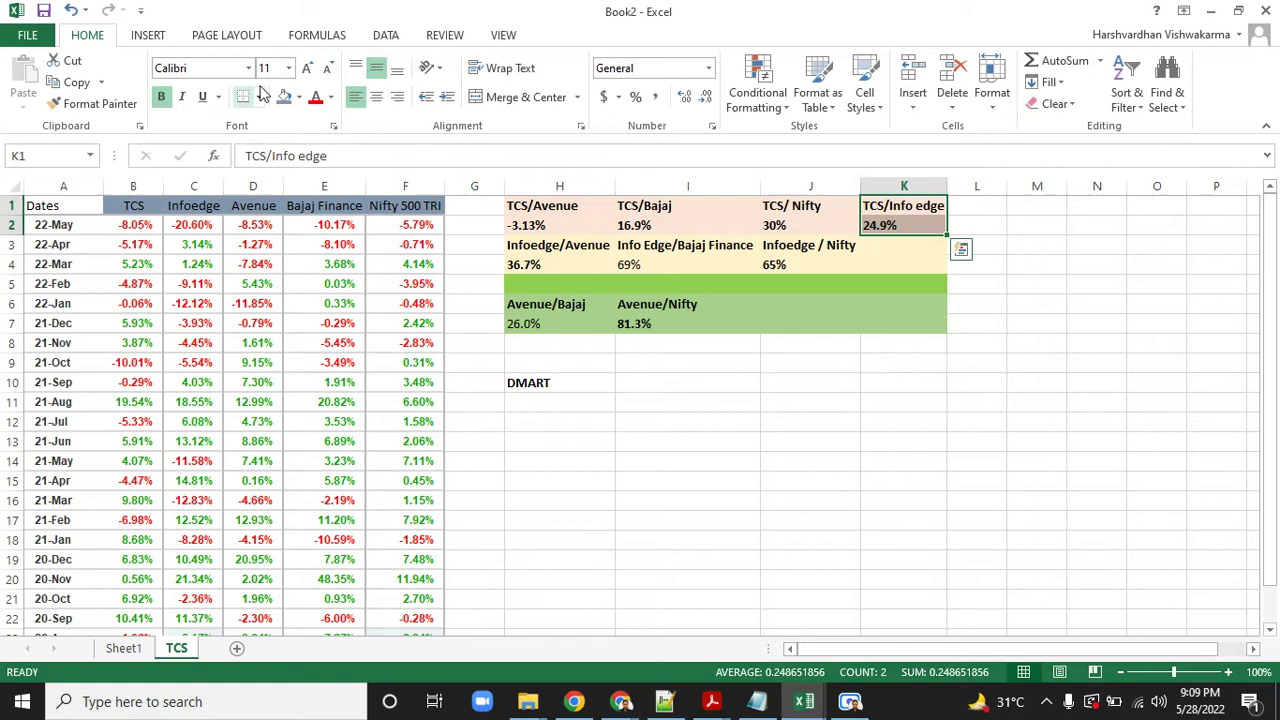
left_click(298, 96)
left_click(362, 175)
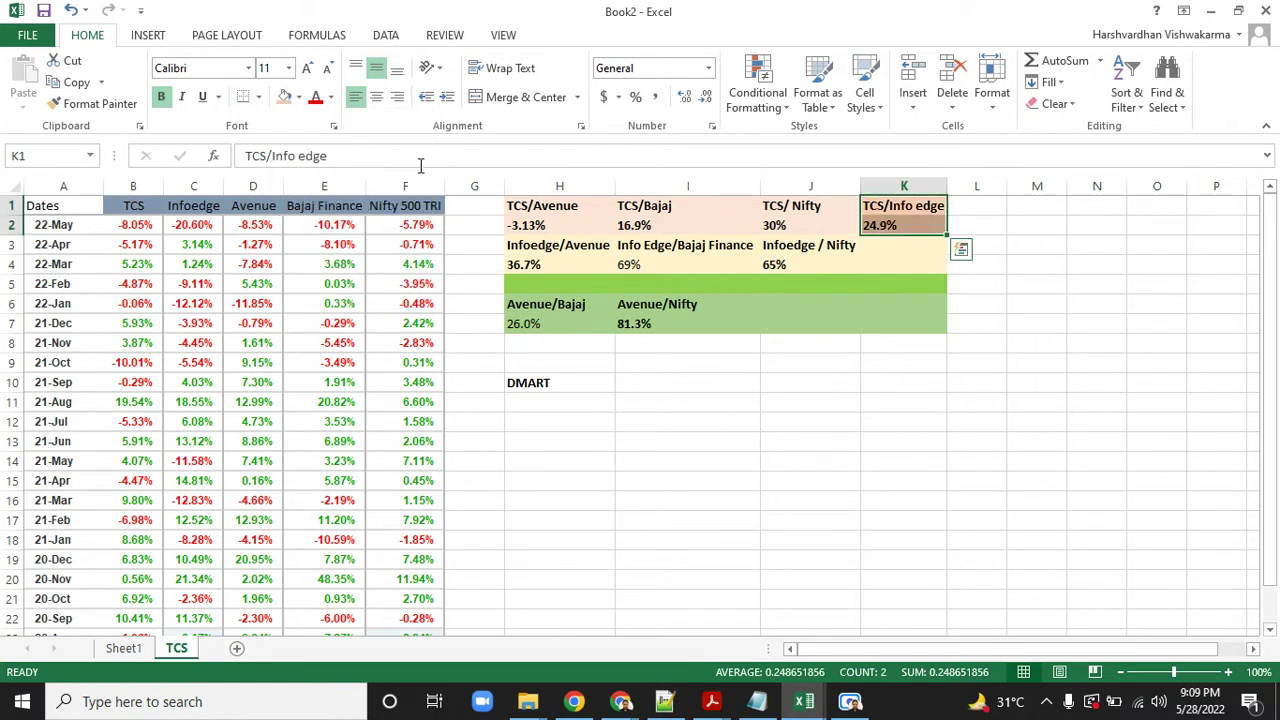
left_click(851, 349)
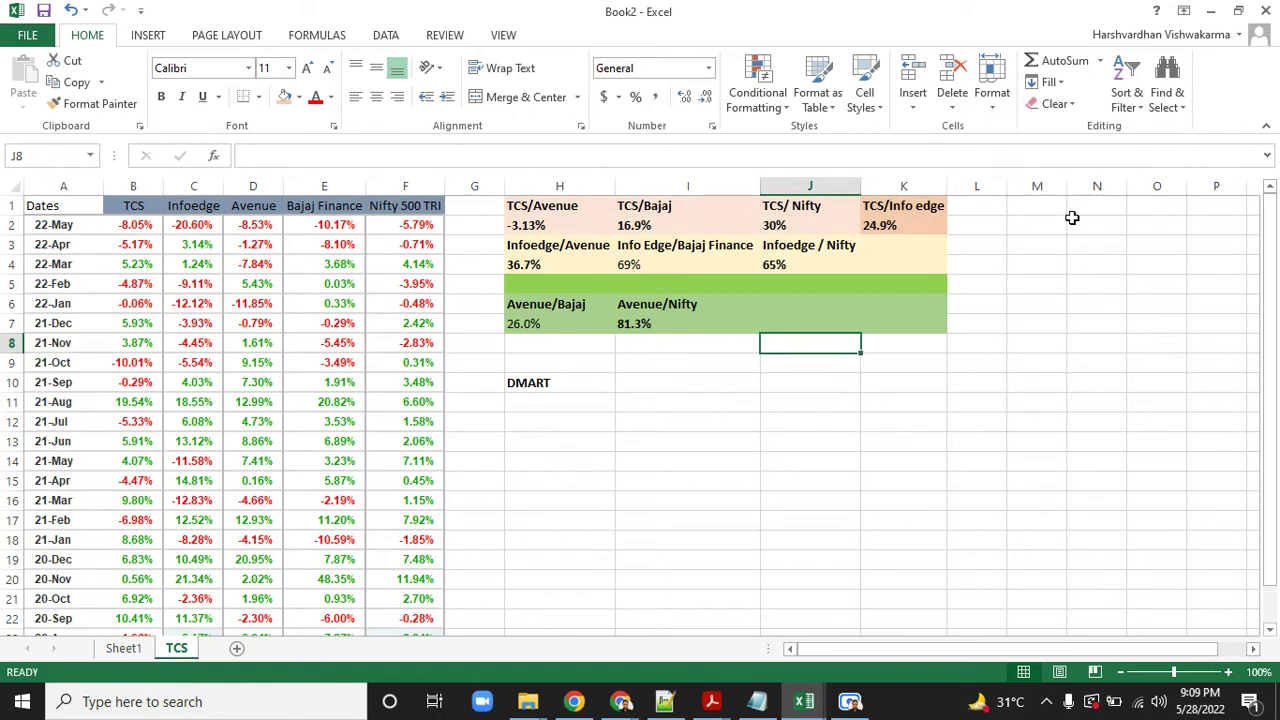
Examine the TCS/Info edge and TCS/Nifty correlations in K2 and J2, checking the Nifty 500 TRI return column.
left_click(903, 222)
left_click(980, 220)
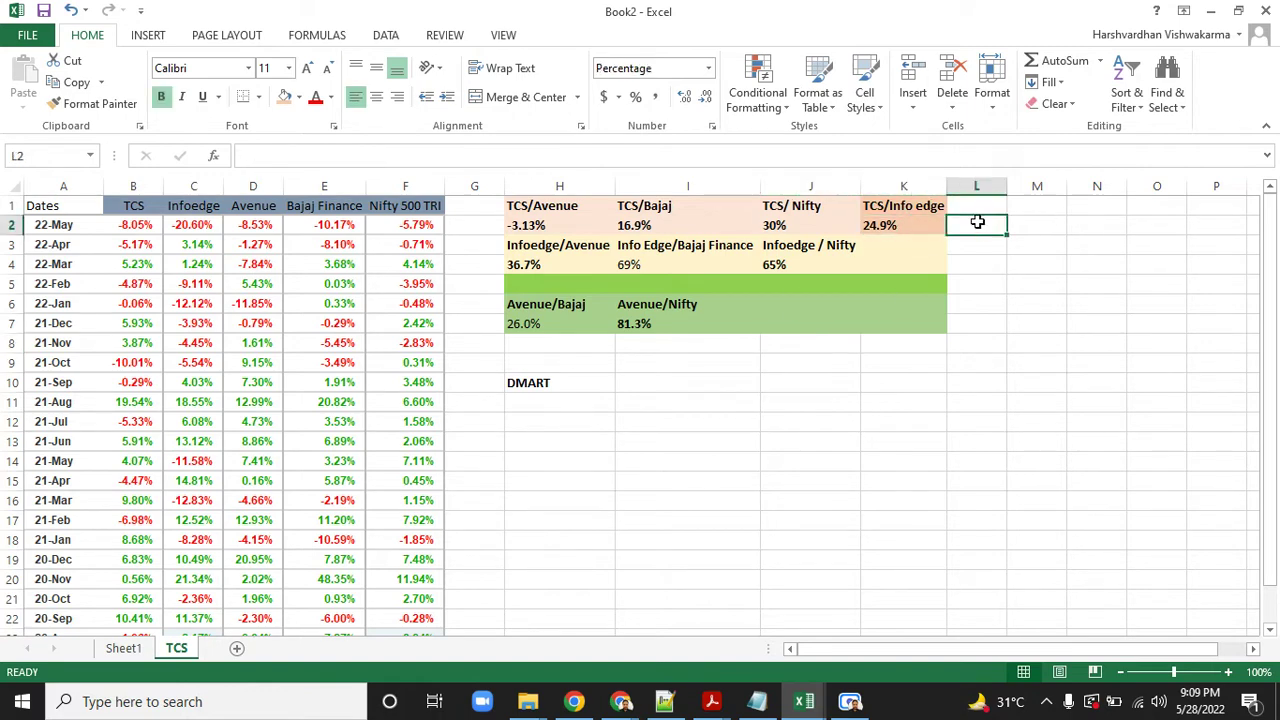
left_click(900, 225)
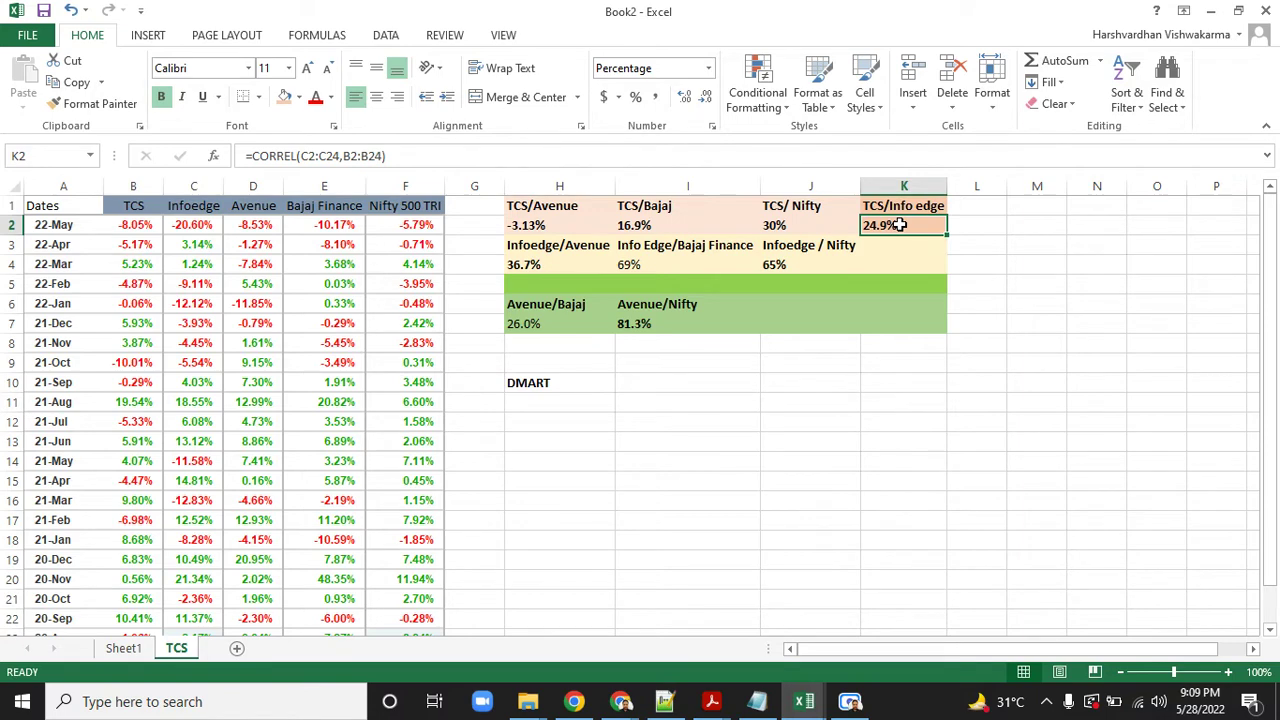
left_click_drag(805, 207, 805, 226)
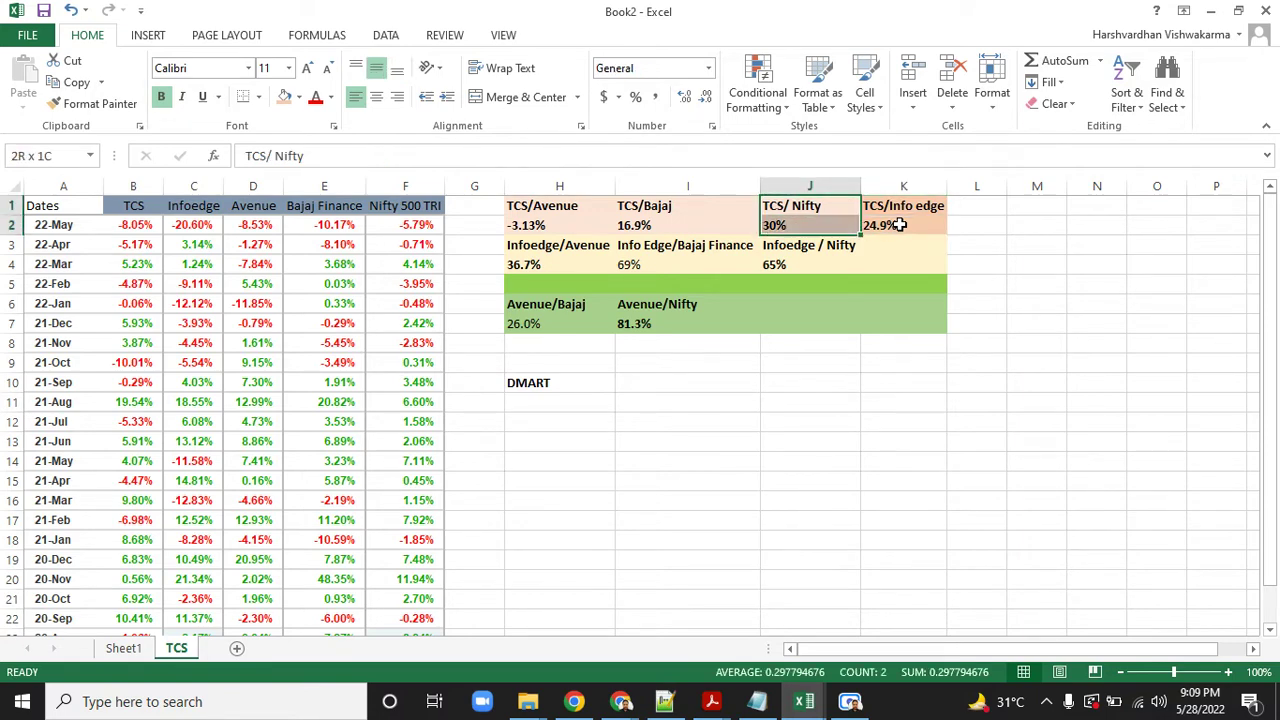
left_click(430, 225)
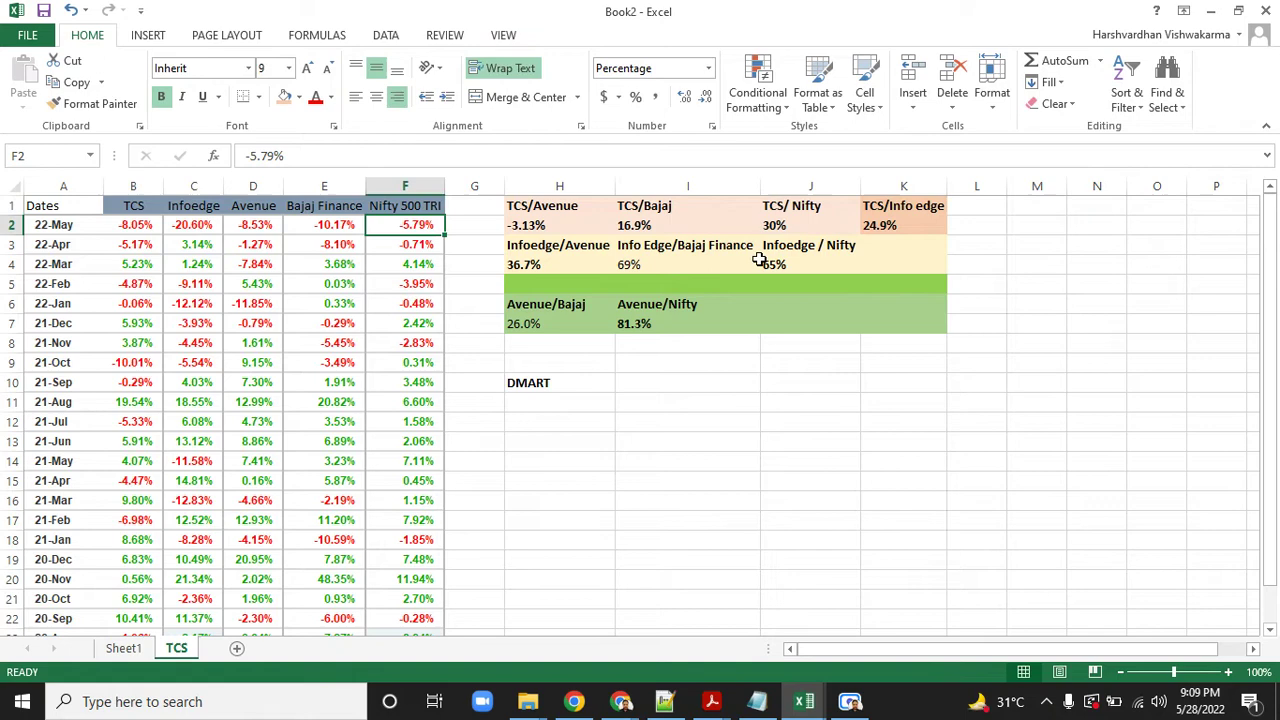
left_click(790, 228)
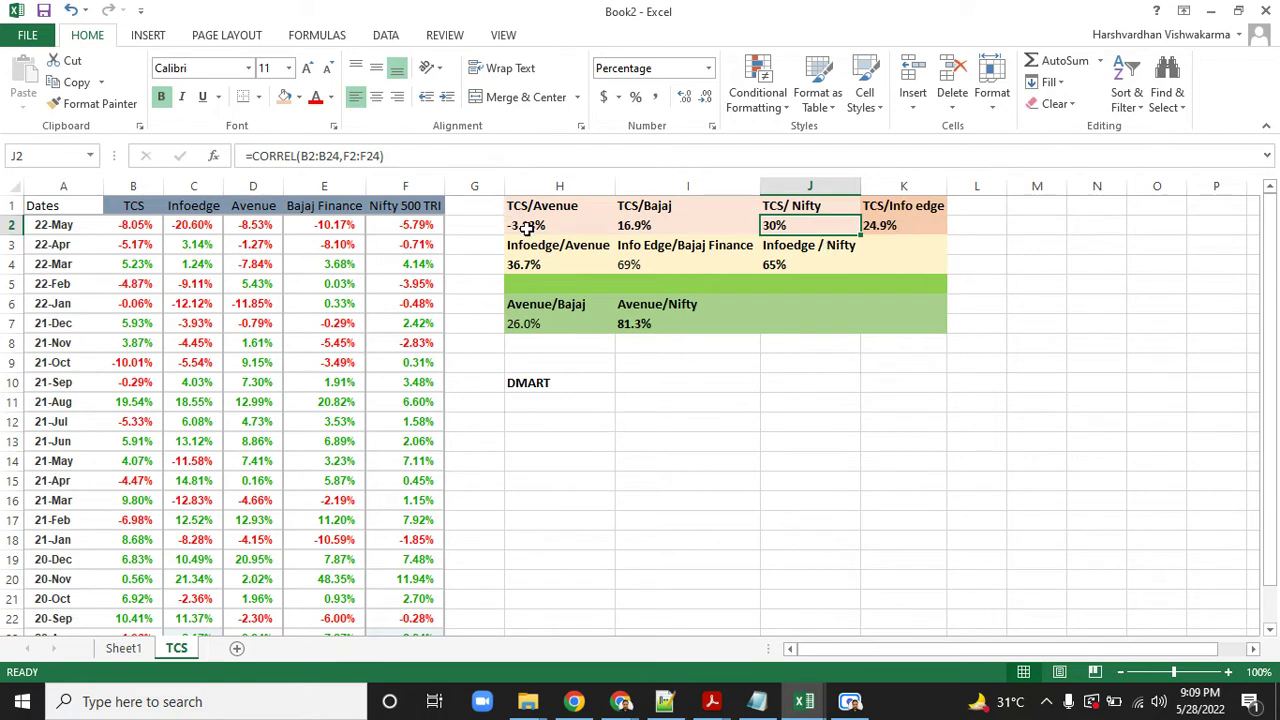
Compare the TCS correlations with Avenue, Bajaj and Nifty in H1:J2, and locate the Infoedge and Avenue columns.
left_click_drag(528, 229, 828, 228)
left_click(828, 228)
left_click_drag(586, 208, 812, 223)
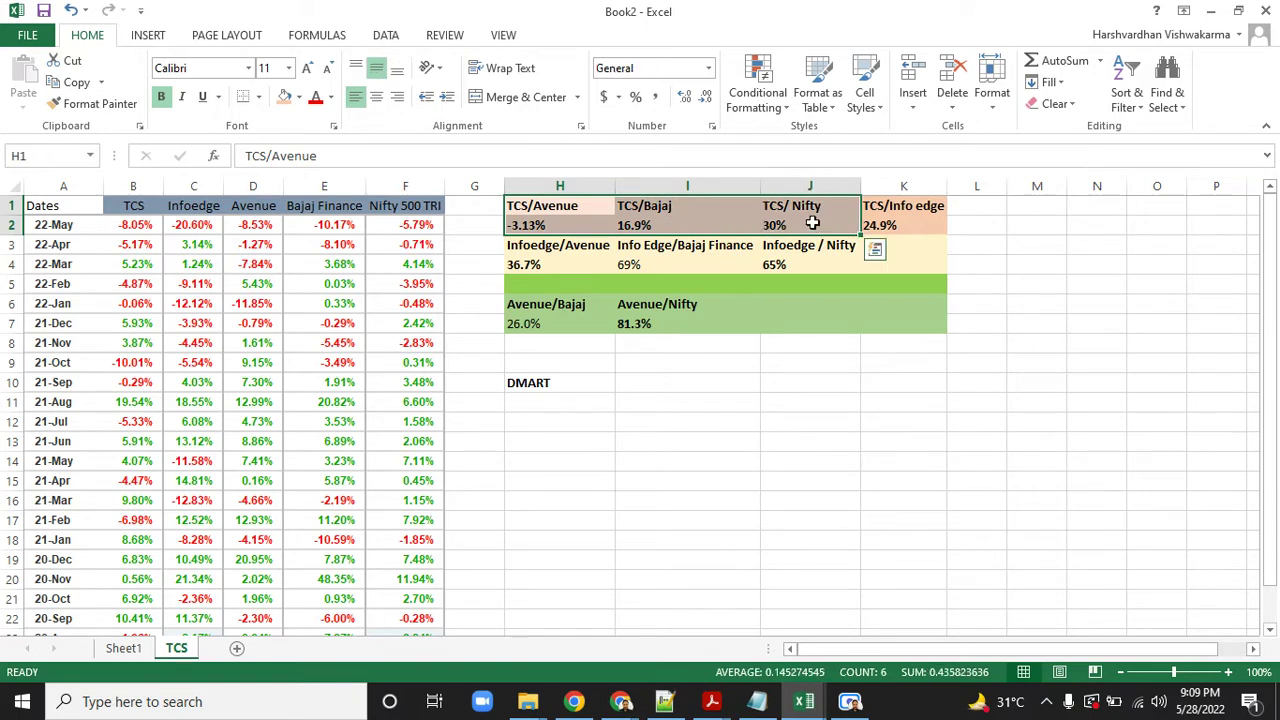
right_click(812, 223)
left_click(703, 446)
left_click(186, 206)
left_click(249, 206)
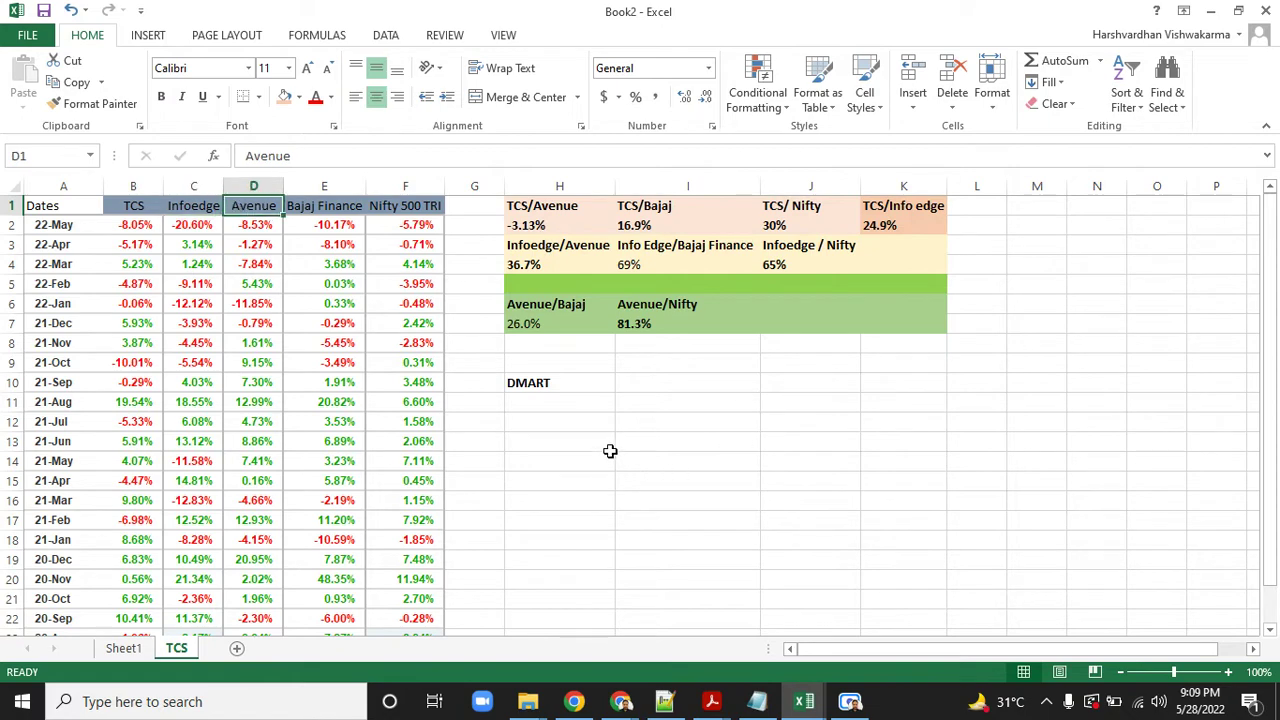
Enter NAUKRI.COM ZOMATO.COM in cell H11 and make it bold.
left_click(558, 400)
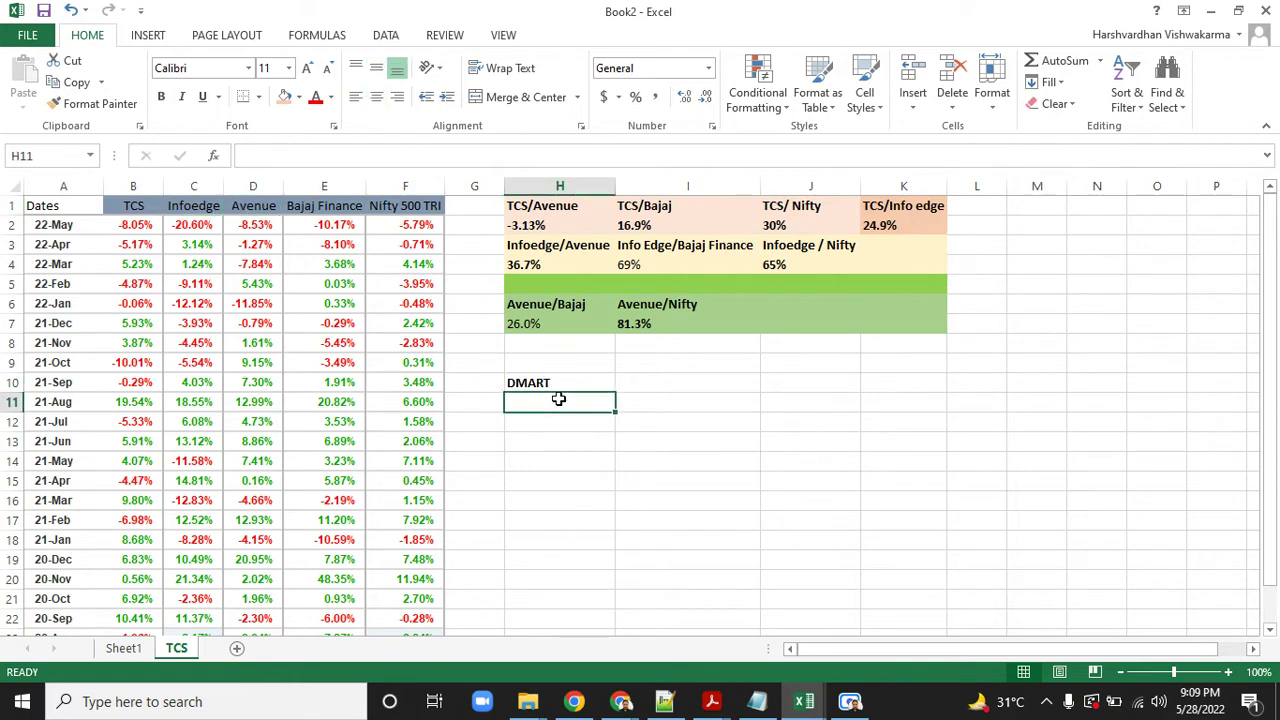
type("NAUKRI")
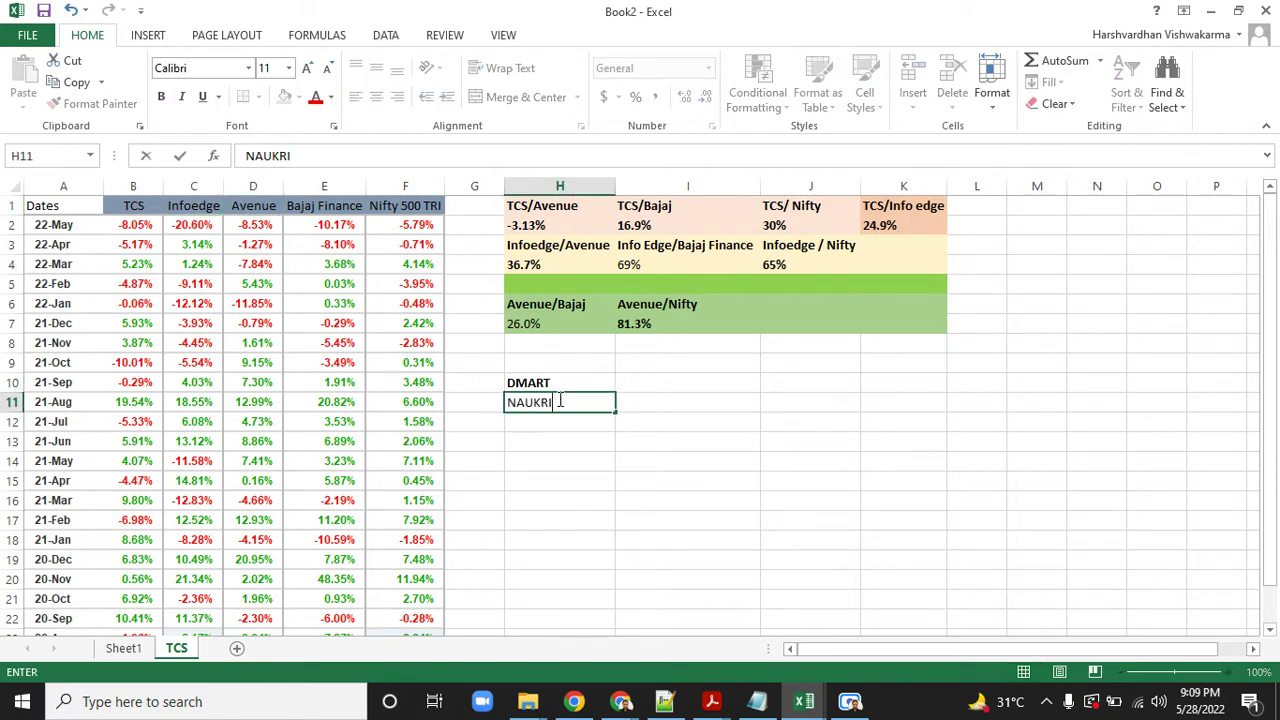
type(".COM ZOMA")
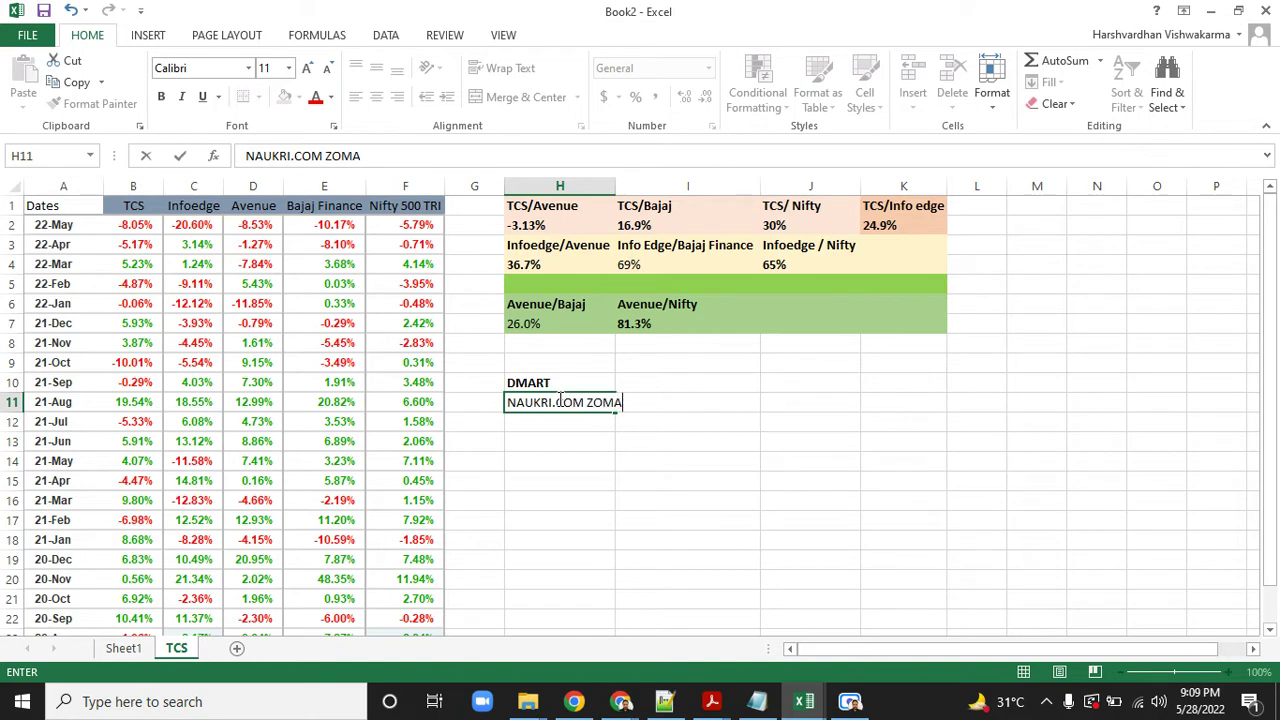
type("TO")
type(".COM")
key("Return")
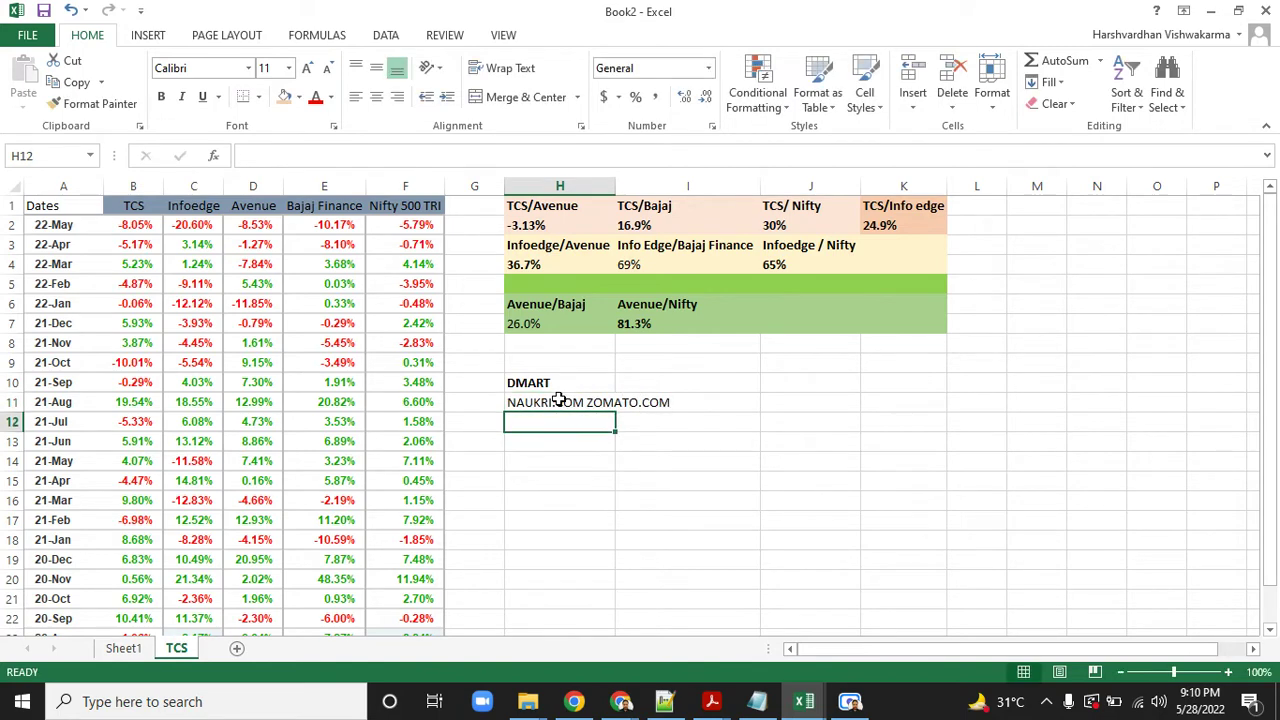
left_click(560, 400)
key("ctrl+b")
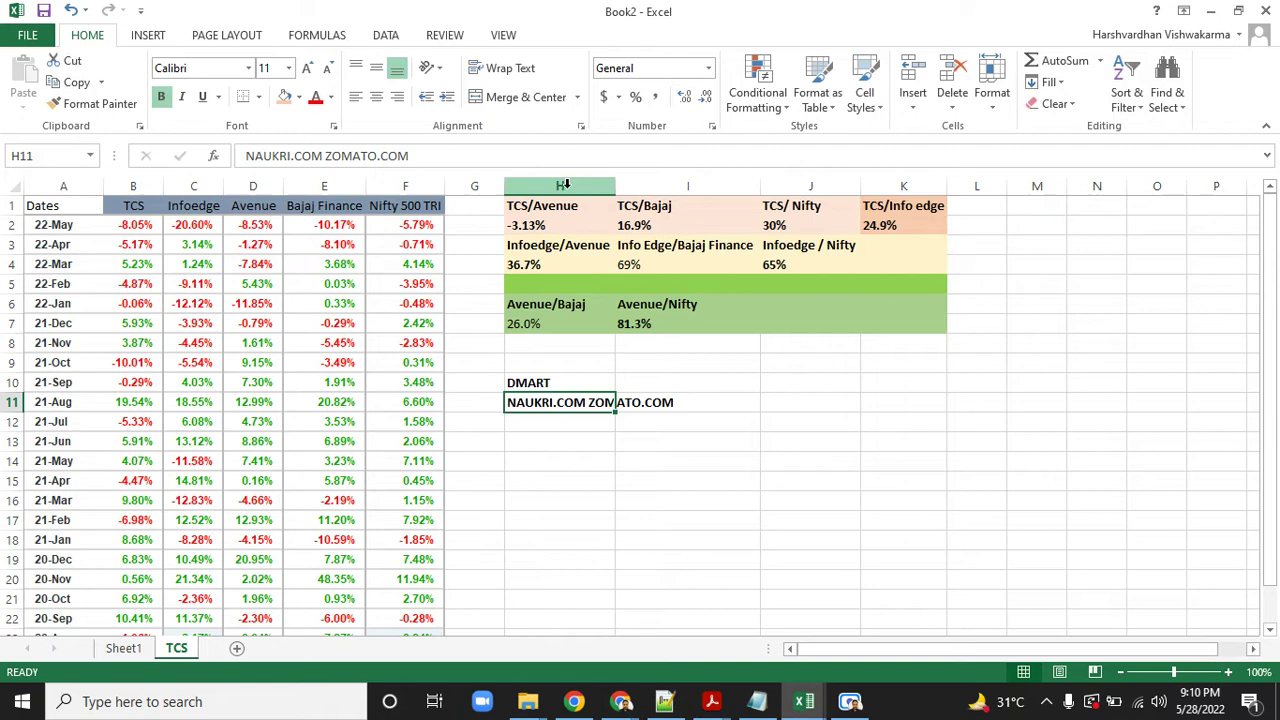
Fill the Infoedge/Avenue and Info Edge/Bajaj Finance correlations in H4 and I4 with darker orange, check their formula ranges, and make I4 bold.
left_click(550, 263)
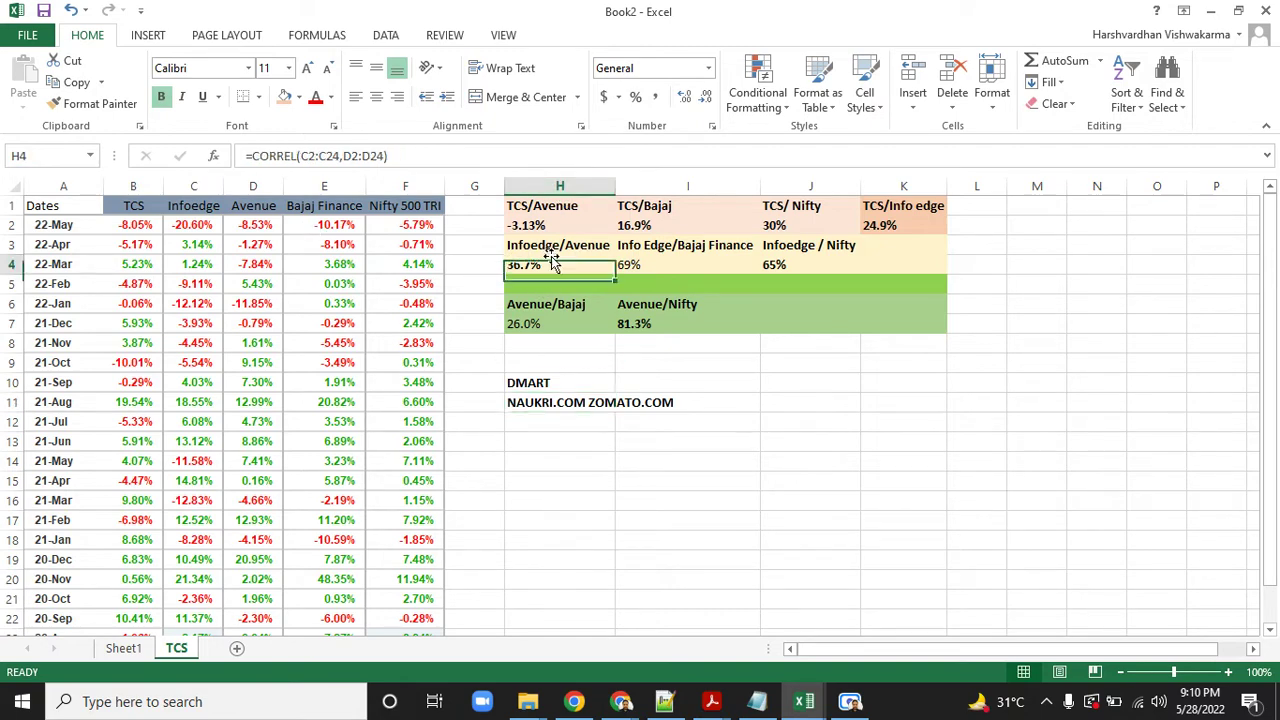
left_click(285, 96)
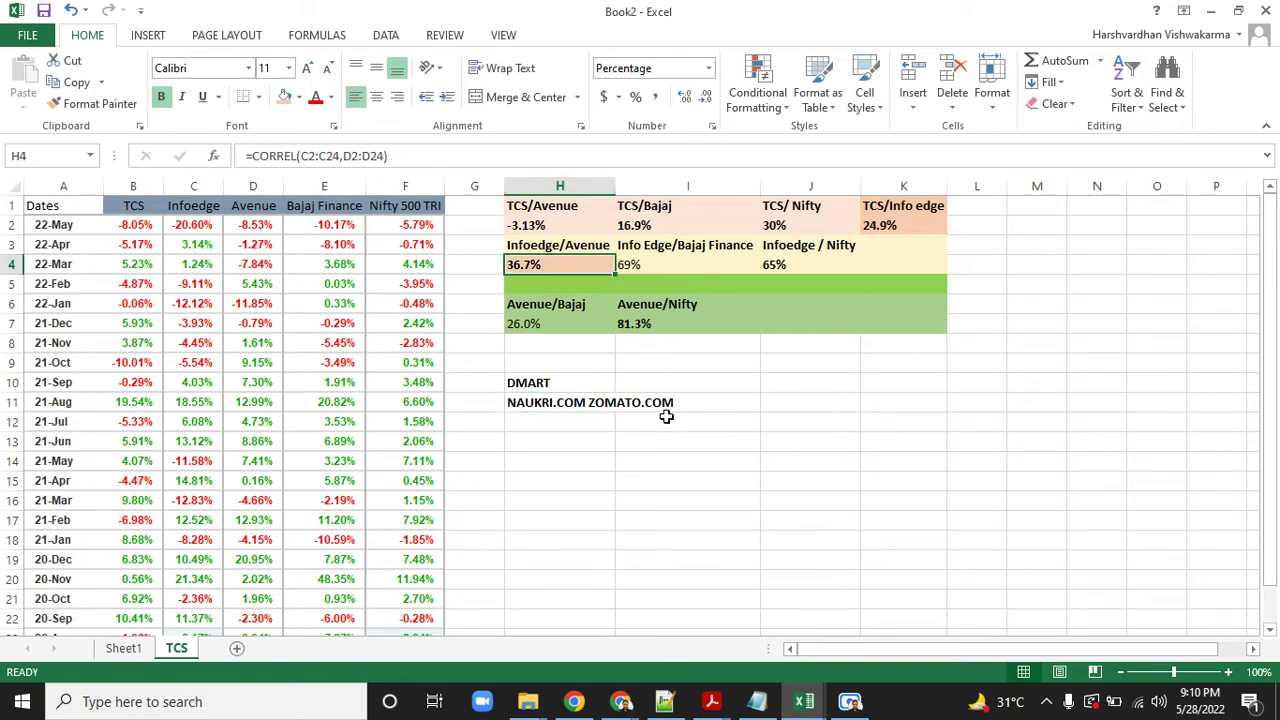
double_click(583, 272)
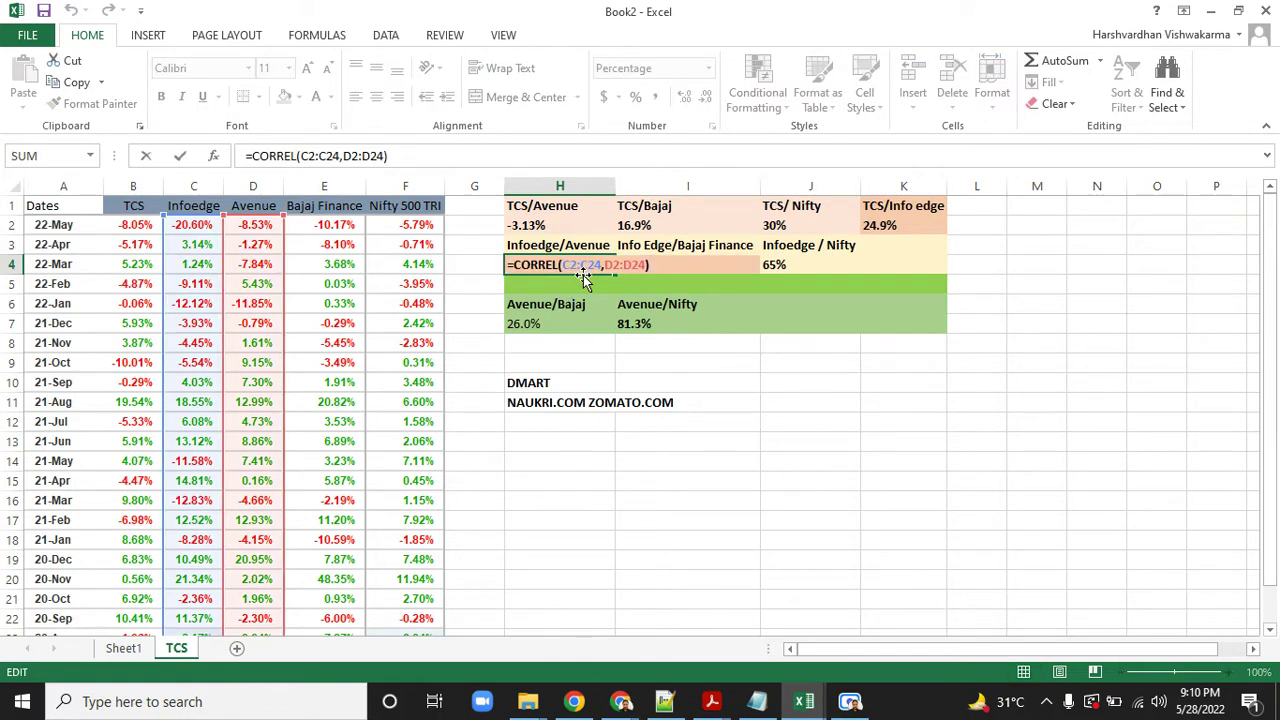
key("Escape")
key("Right")
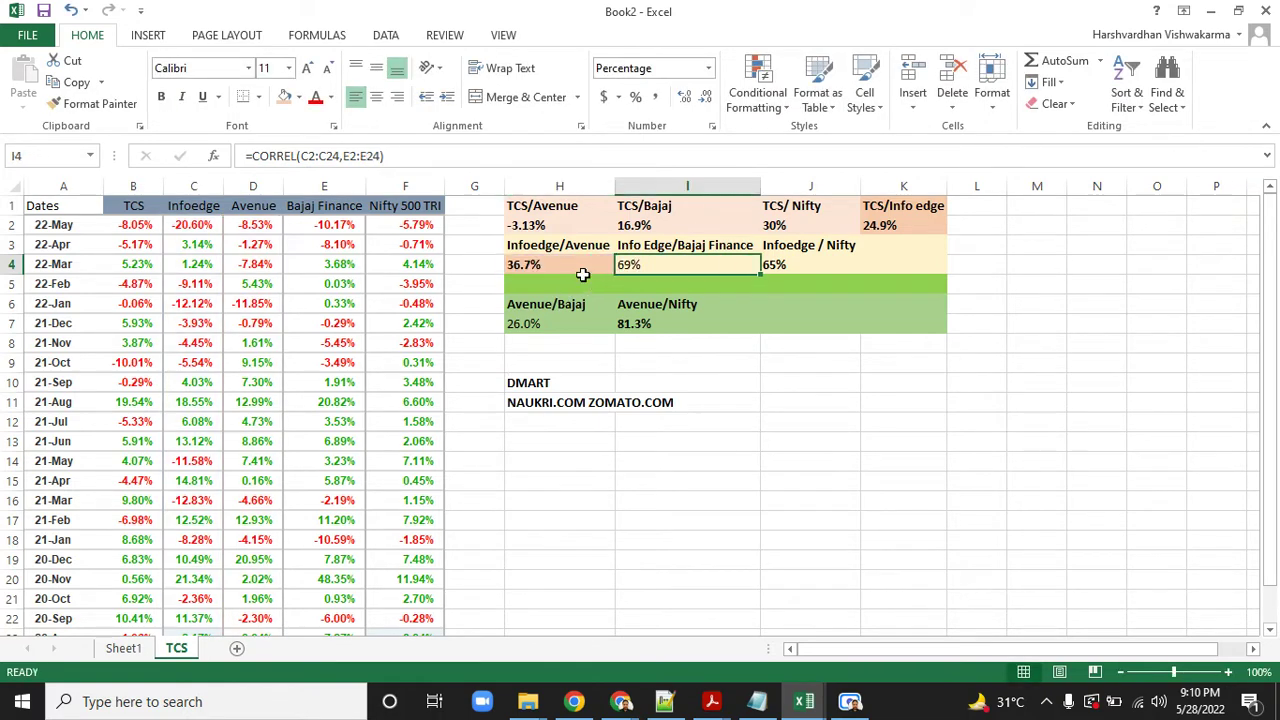
key("F2")
key("Escape")
left_click(284, 97)
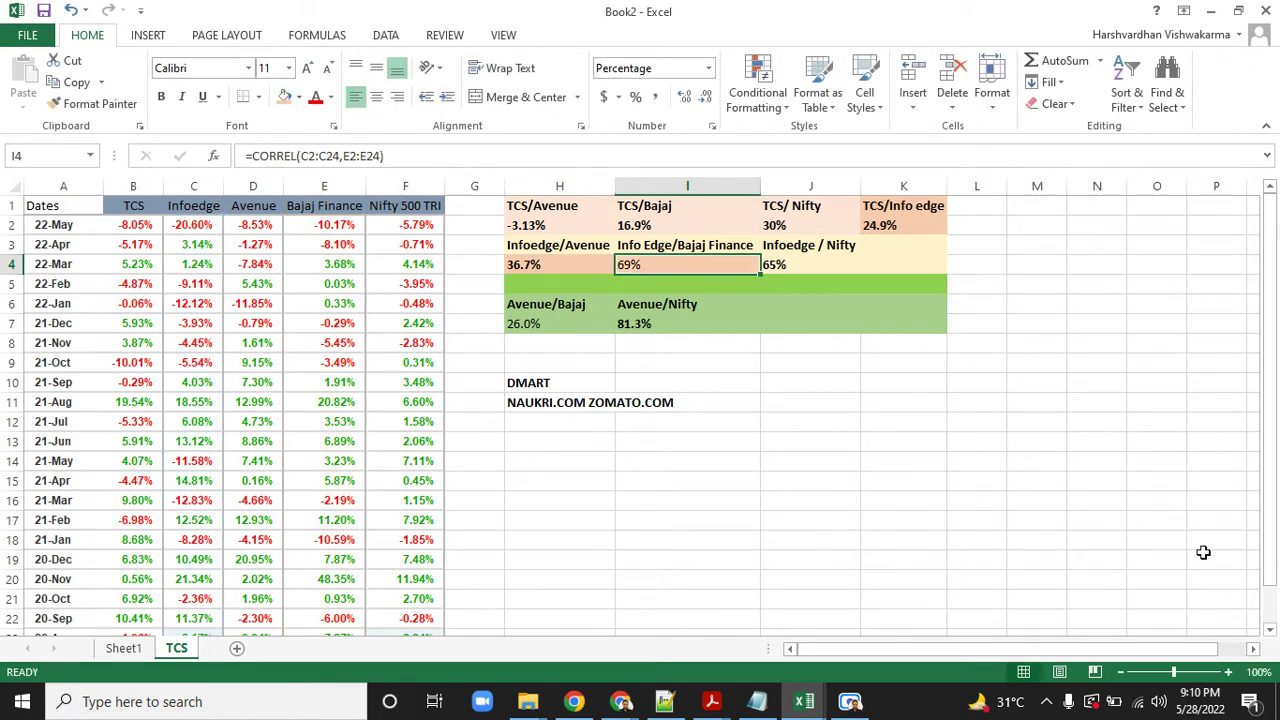
key("F2")
key("Escape")
Compare the Bajaj Finance and Info Edge sectors on Sheet1, and relate them to the Infoedge correlations in H3:I4 on the TCS sheet.
left_click(123, 648)
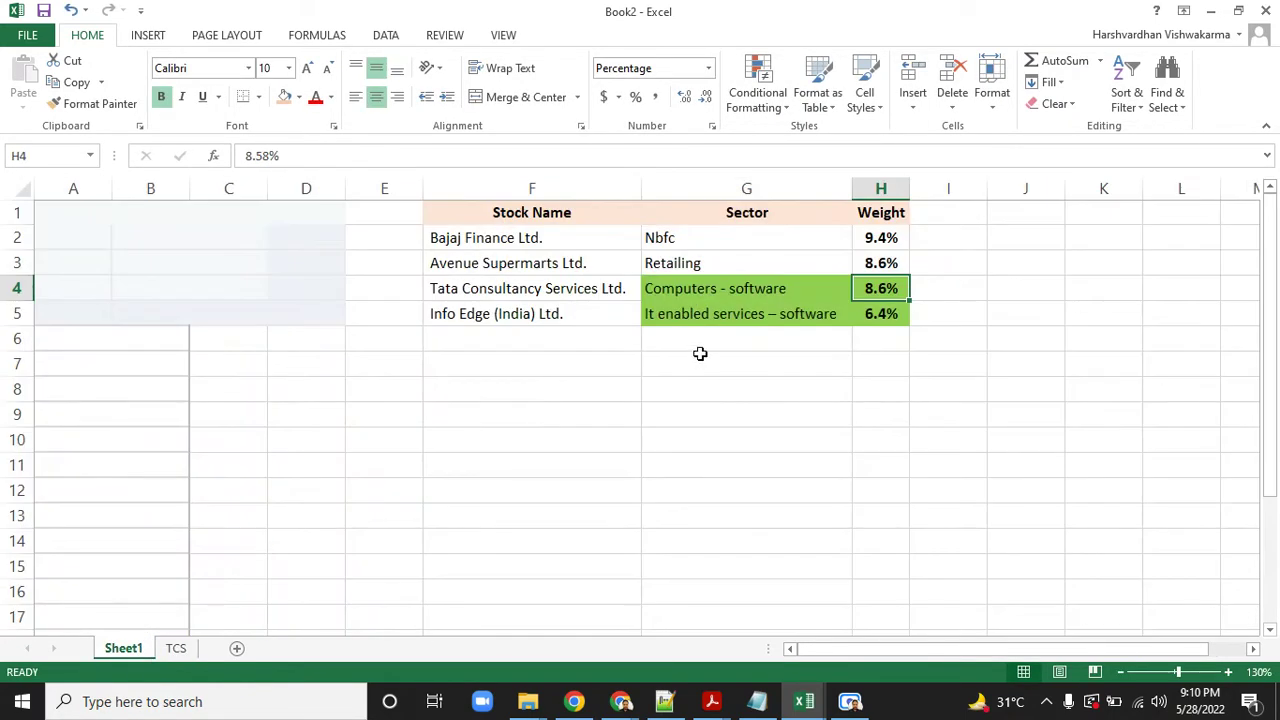
left_click_drag(478, 245, 652, 240)
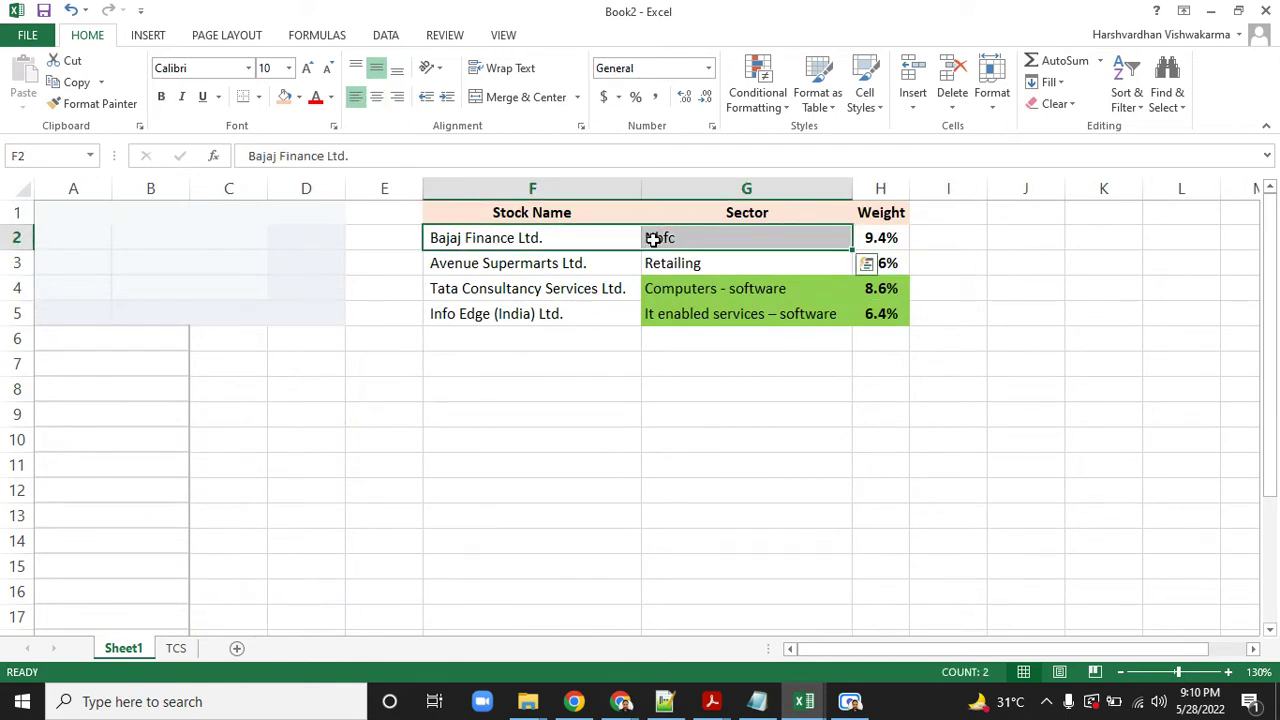
left_click_drag(508, 313, 677, 313)
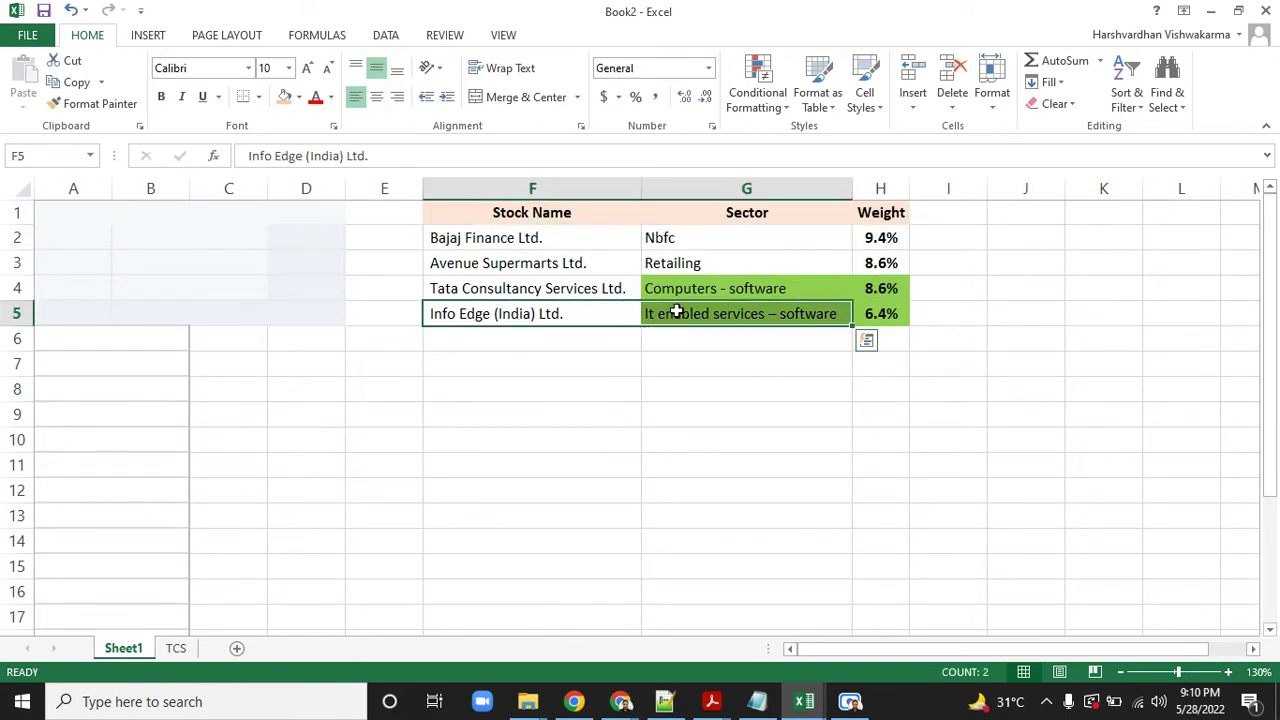
left_click_drag(746, 246, 760, 318)
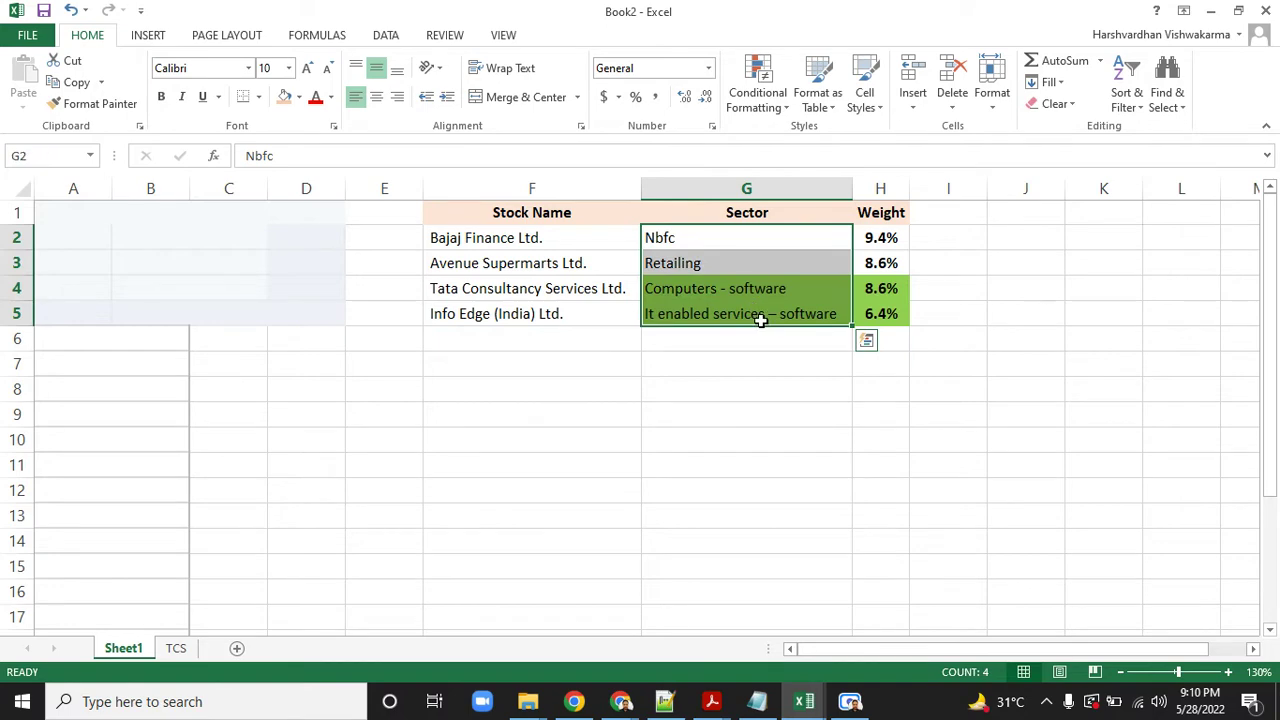
left_click(176, 648)
left_click(572, 253)
left_click_drag(572, 253, 660, 278)
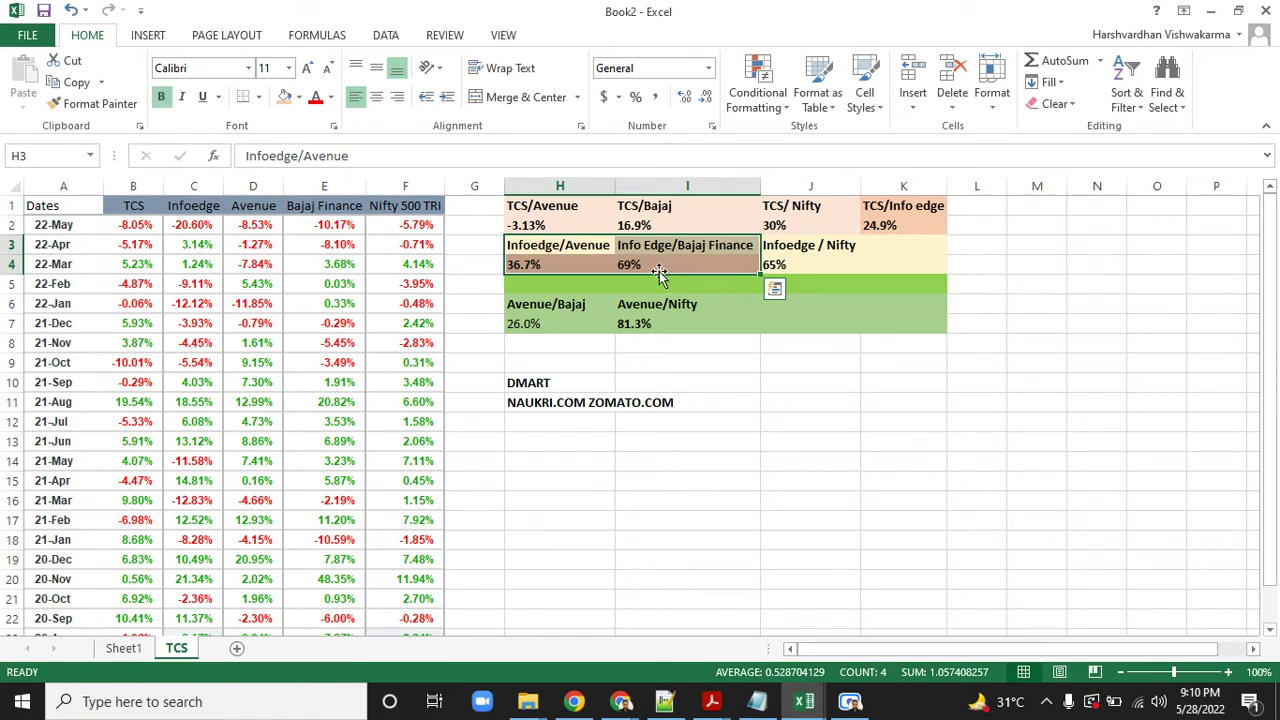
left_click(663, 267)
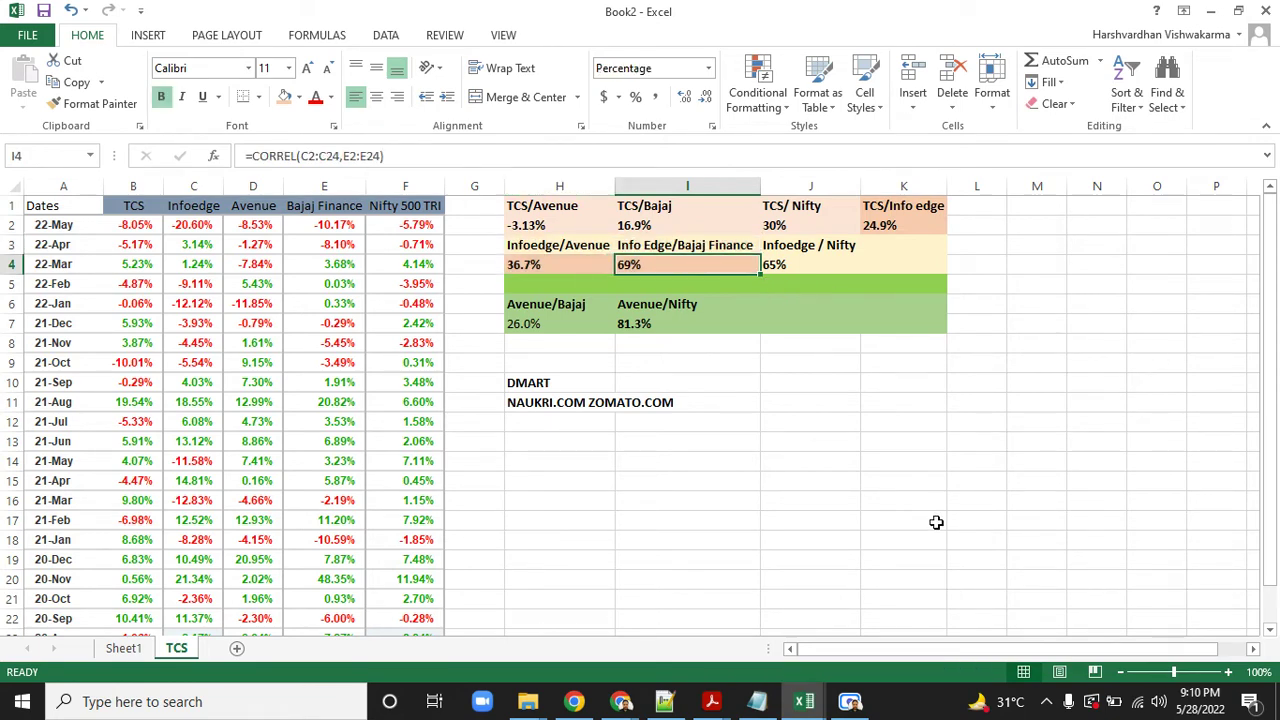
Examine the Infoedge/Nifty correlation formula in J4 and the return columns it references.
key("Right")
key("F2")
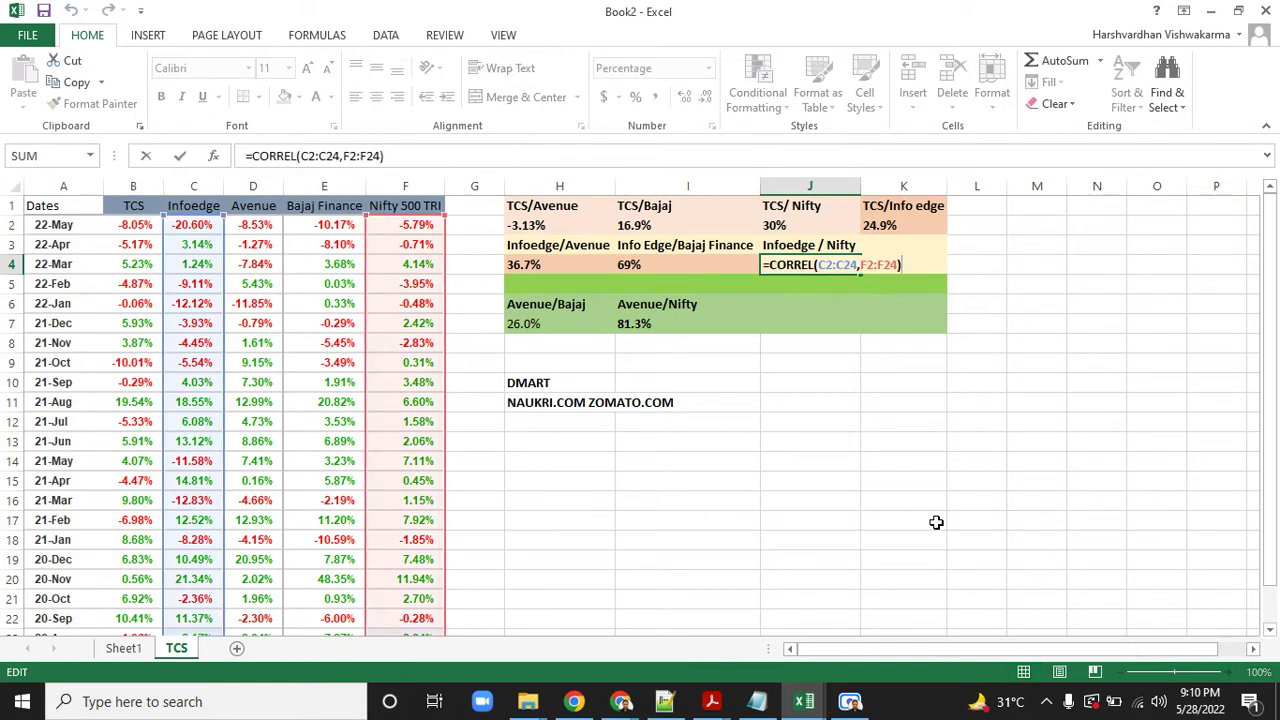
key("ctrl+Return")
key("F2")
key("ctrl+Return")
key("F2")
key("ctrl+Return")
key("F2")
key("ctrl+Return")
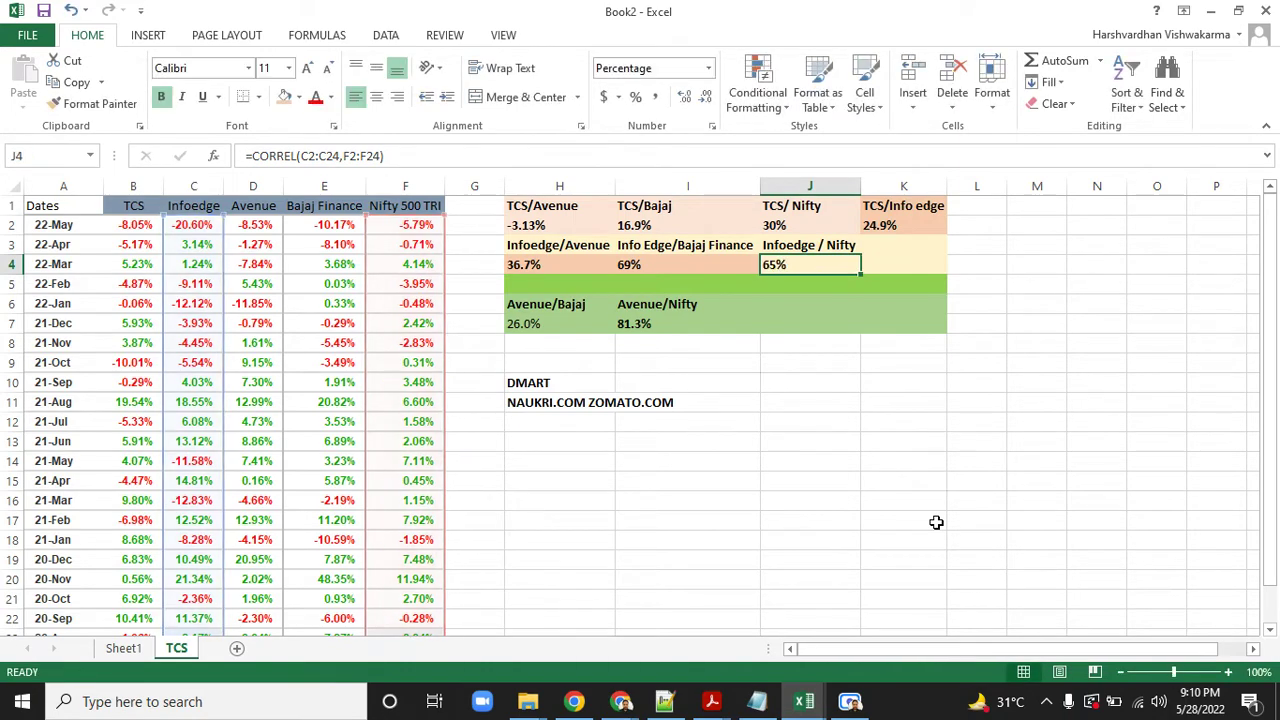
key("F2")
key("ctrl+Return")
key("F2")
key("ctrl+Return")
key("F2")
key("ctrl+Return")
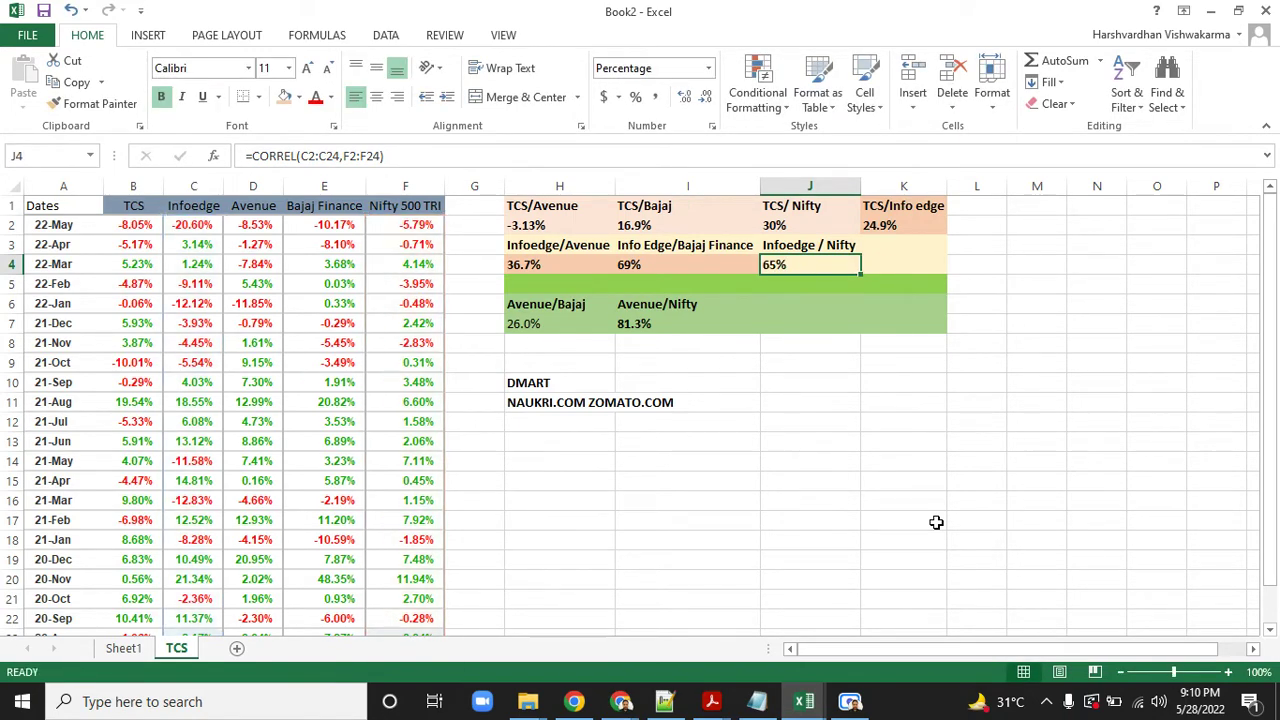
key("F2")
key("ctrl+Return")
key("F2")
key("ctrl+Return")
key("F2")
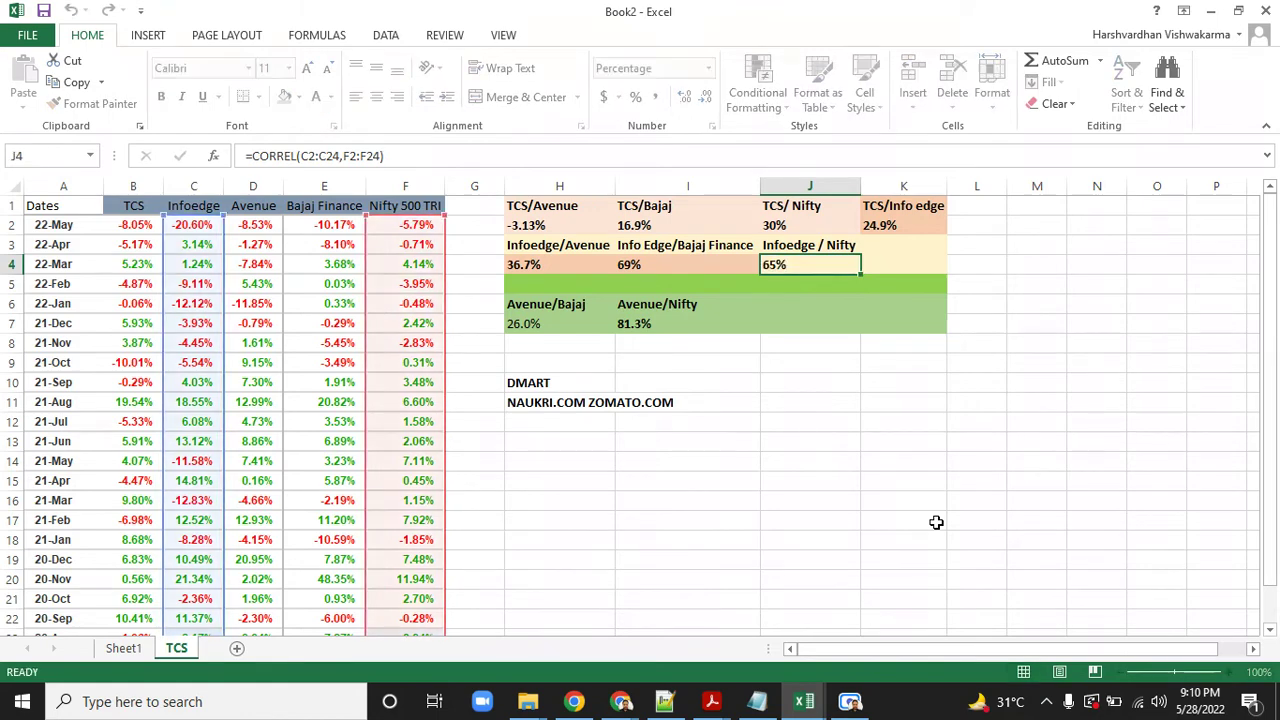
key("ctrl+Return")
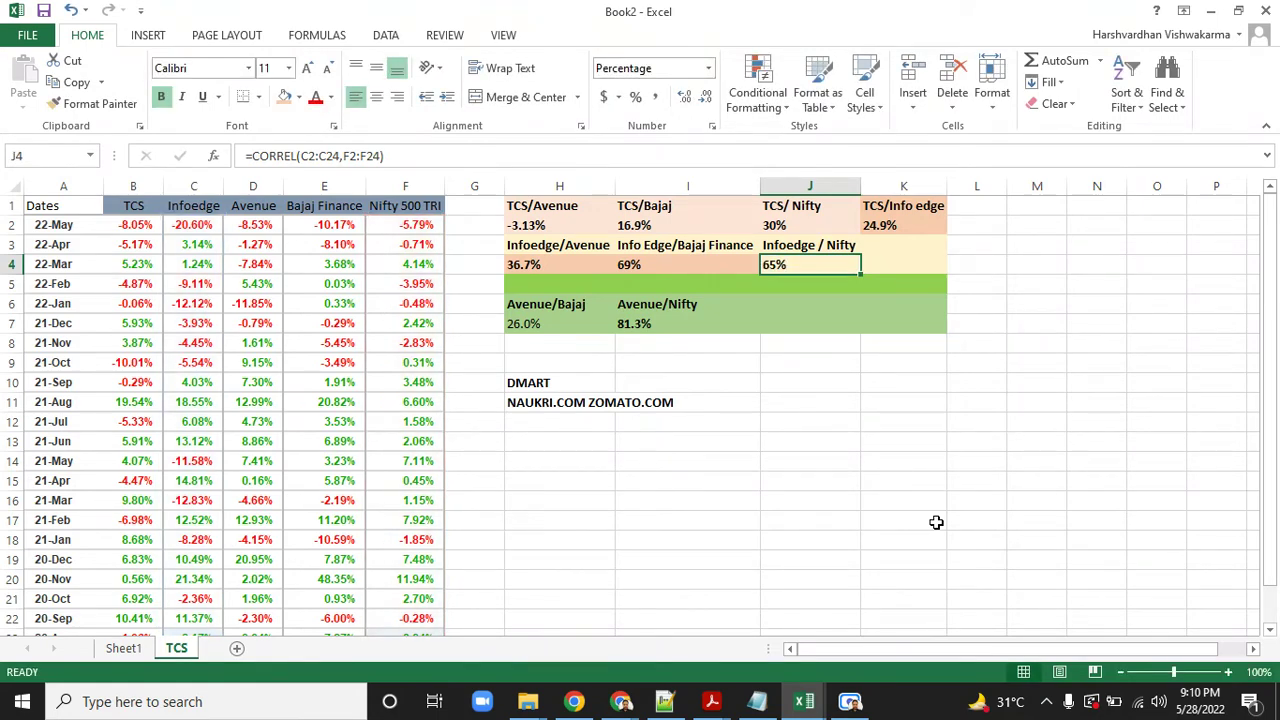
Check the Avenue/Bajaj correlation formula in H7 and make the cell bold.
key("Left")
key("Down")
key("Left")
key("Down")
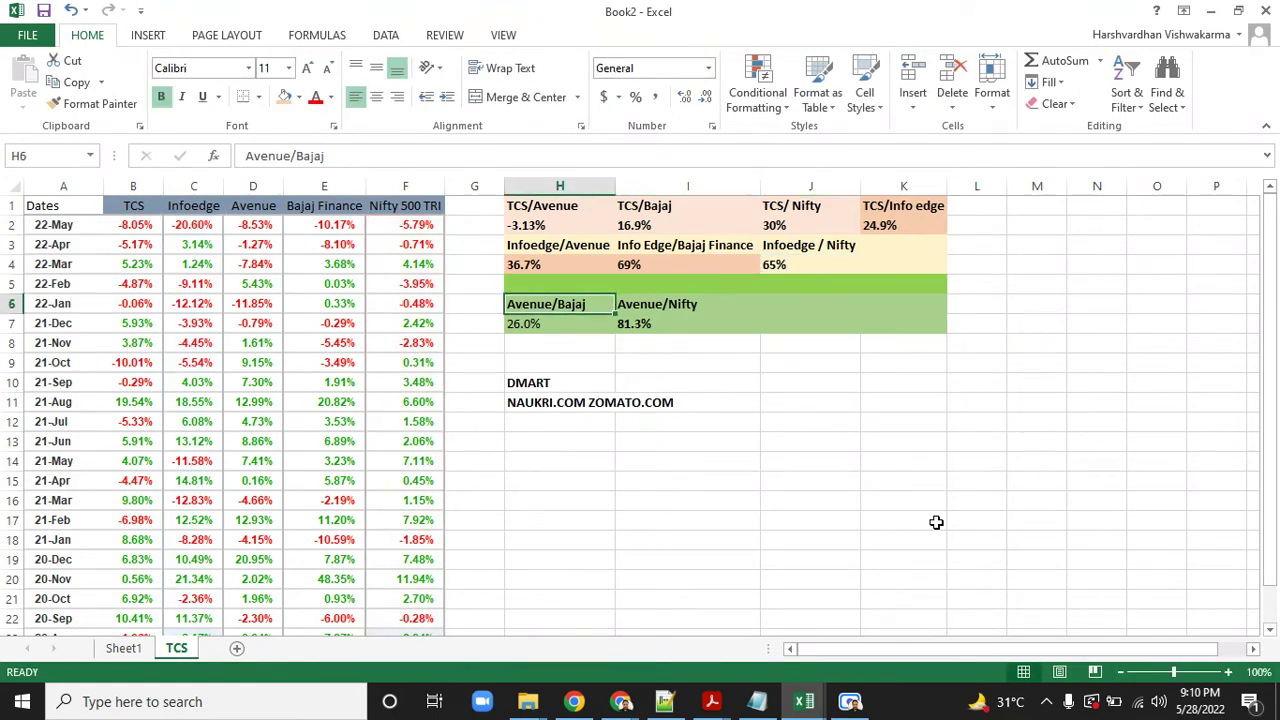
key("Down")
key("F2")
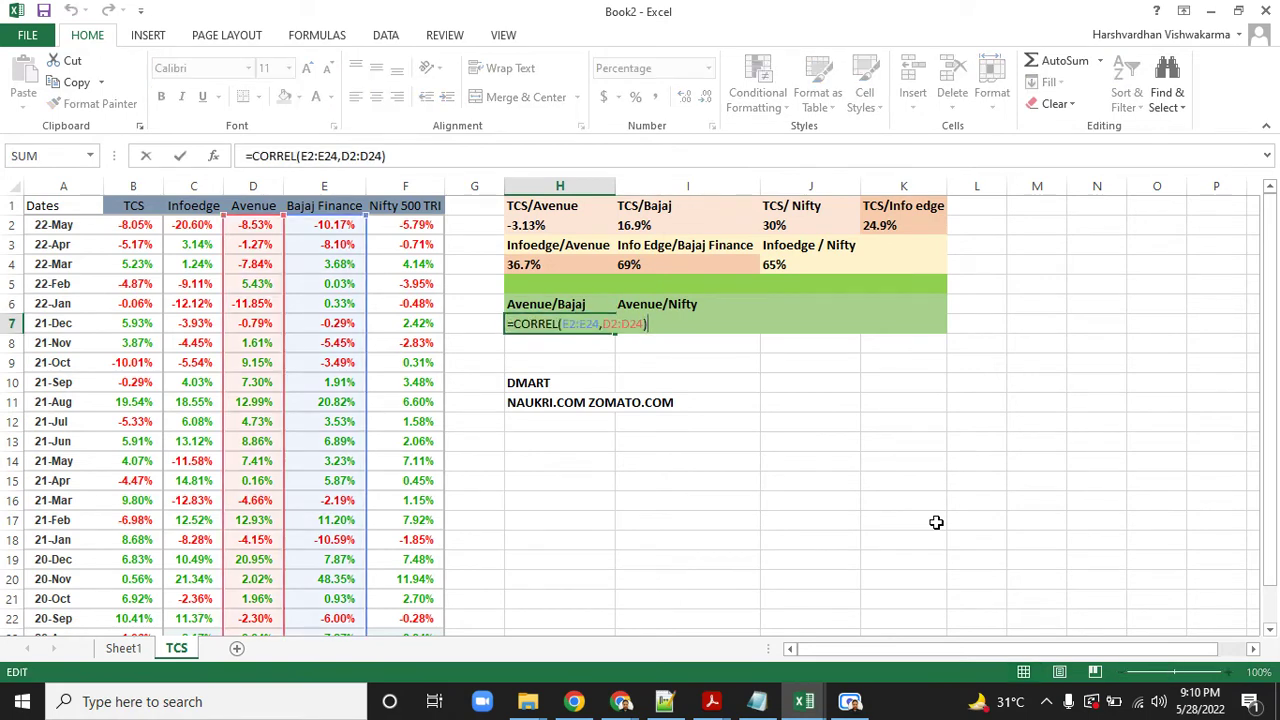
key("ctrl+Return")
key("ctrl+b")
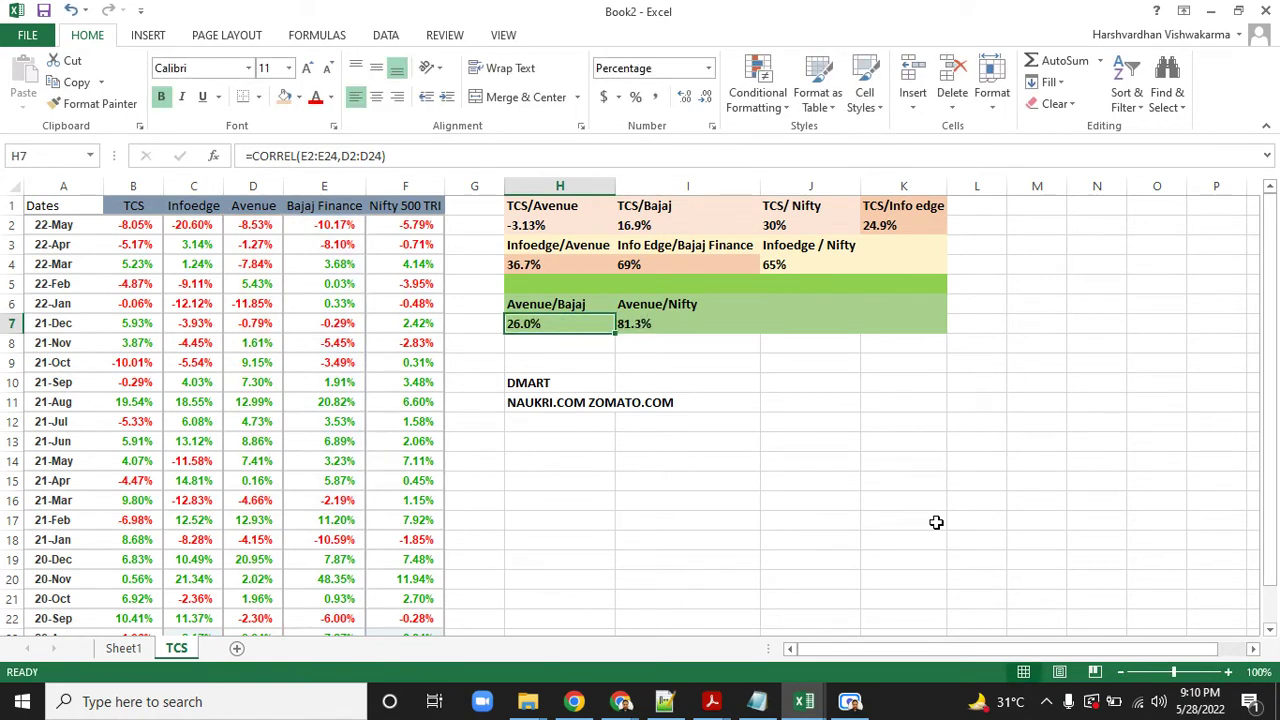
Examine the Avenue/Nifty correlation formula in I7 and the return columns it references.
key("Right")
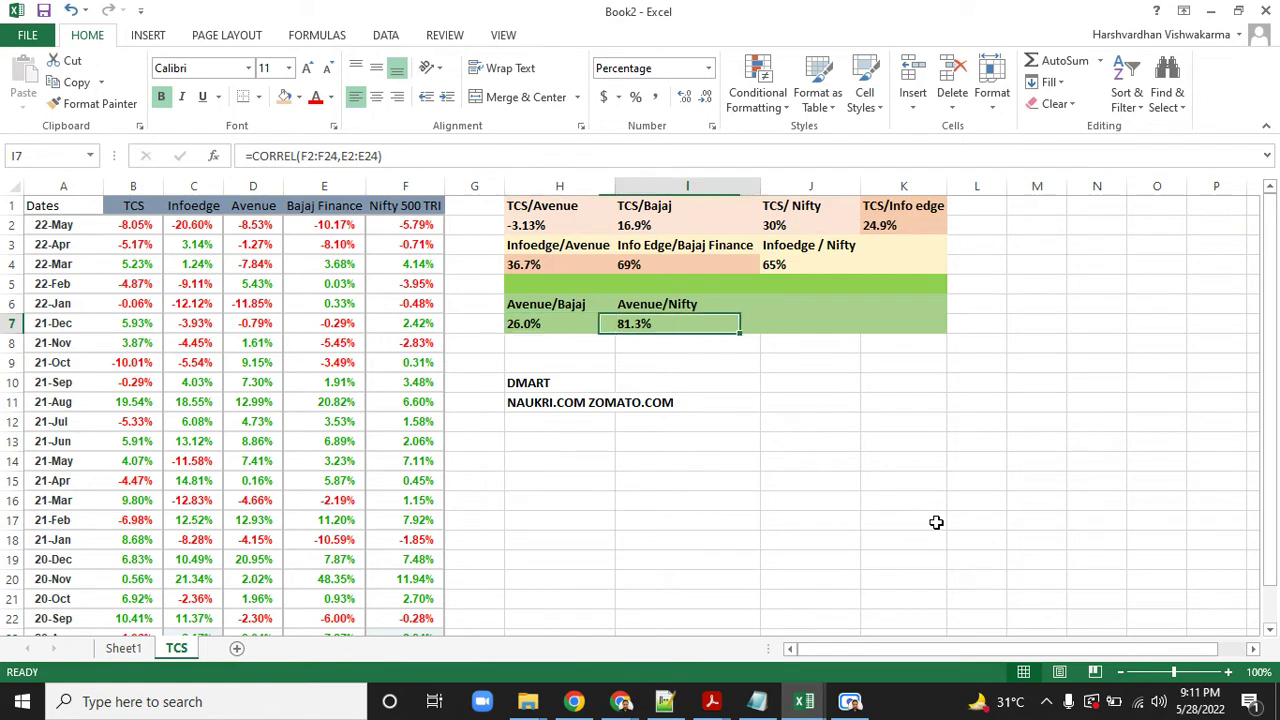
key("F2")
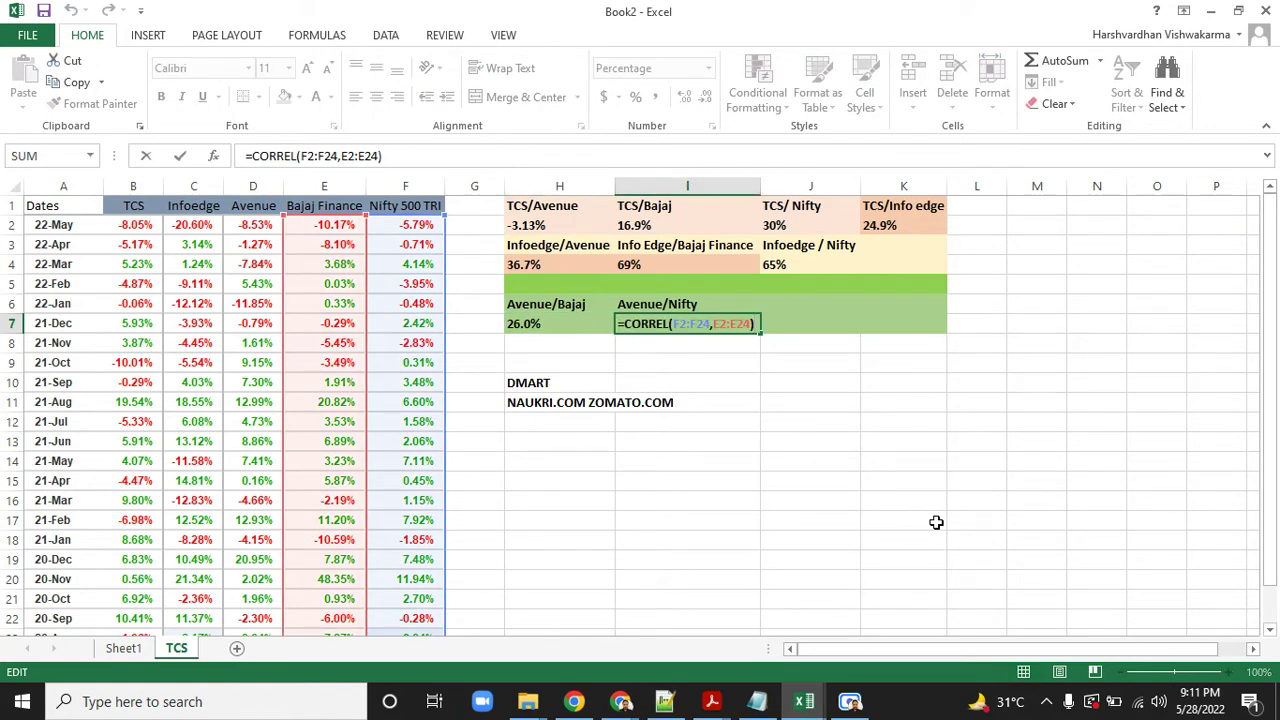
key("ctrl+Return")
key("Down")
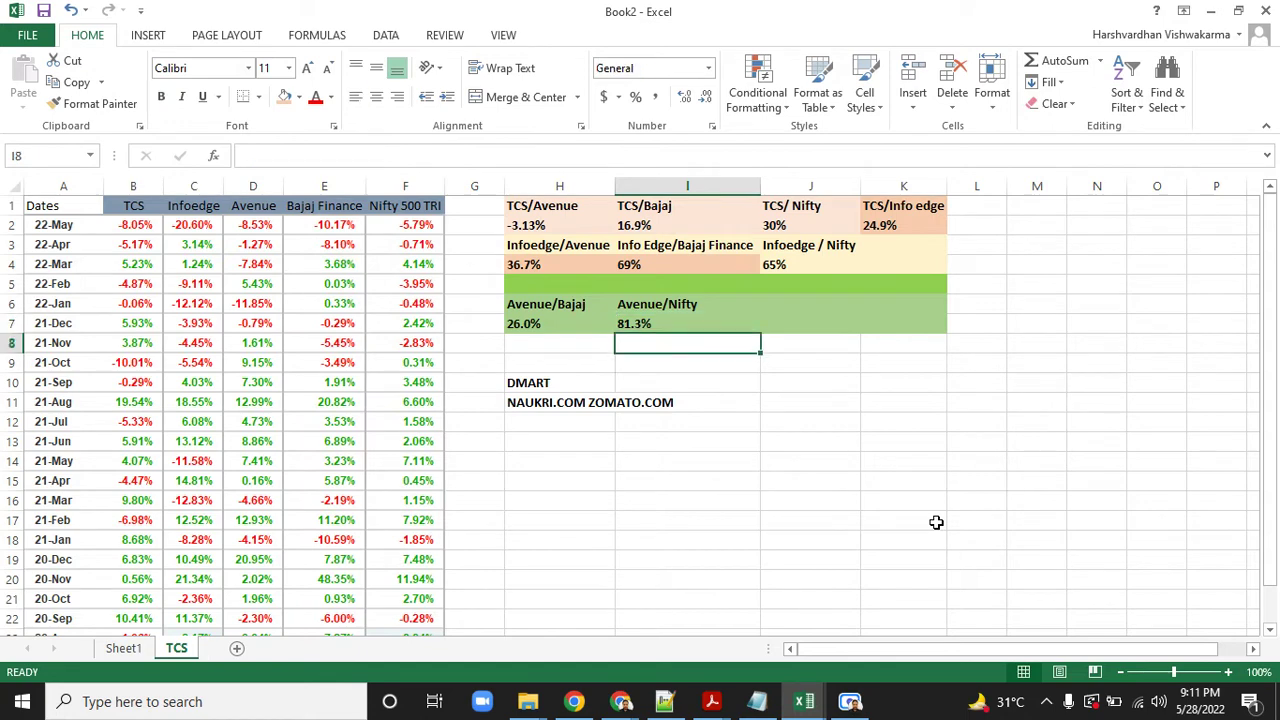
key("Down")
key("Down")
key("Down")
key("Left")
key("Up")
key("Right")
key("Up")
key("Up")
key("Up")
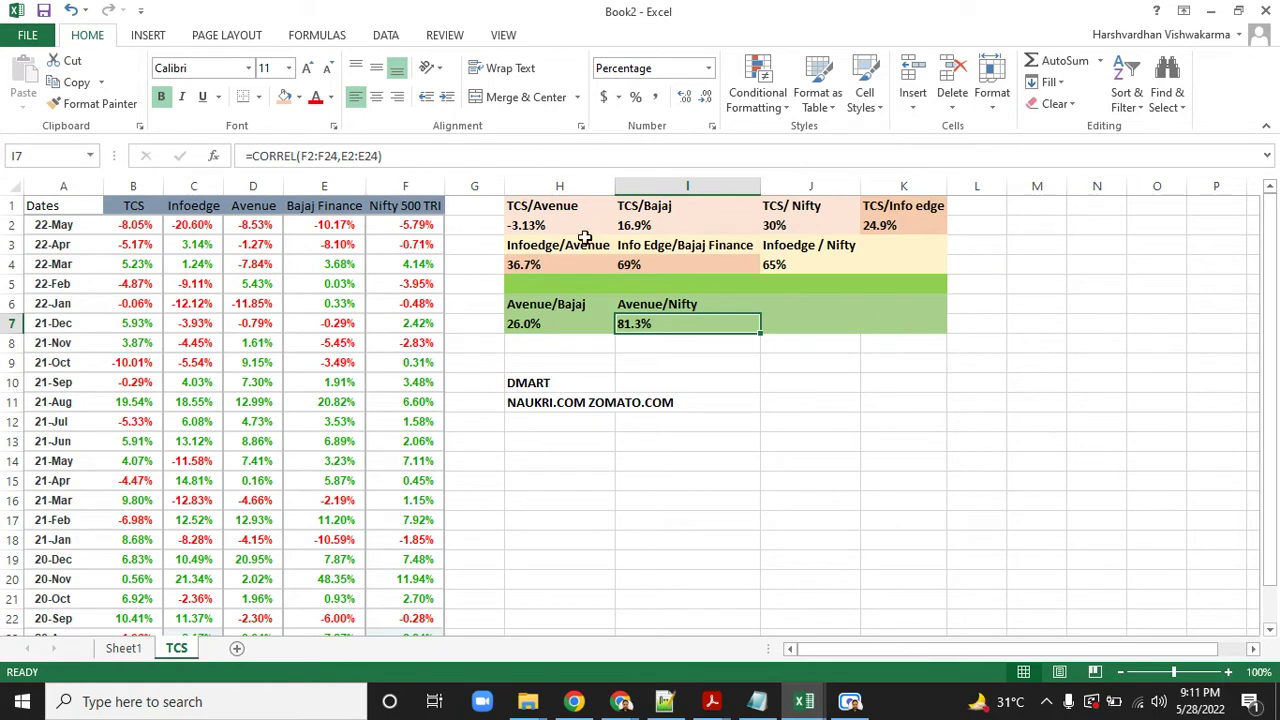
Set the font colour of the Avenue/Nifty correlation in I7 and the Info Edge/Bajaj Finance correlation in I4 to red.
left_click(331, 97)
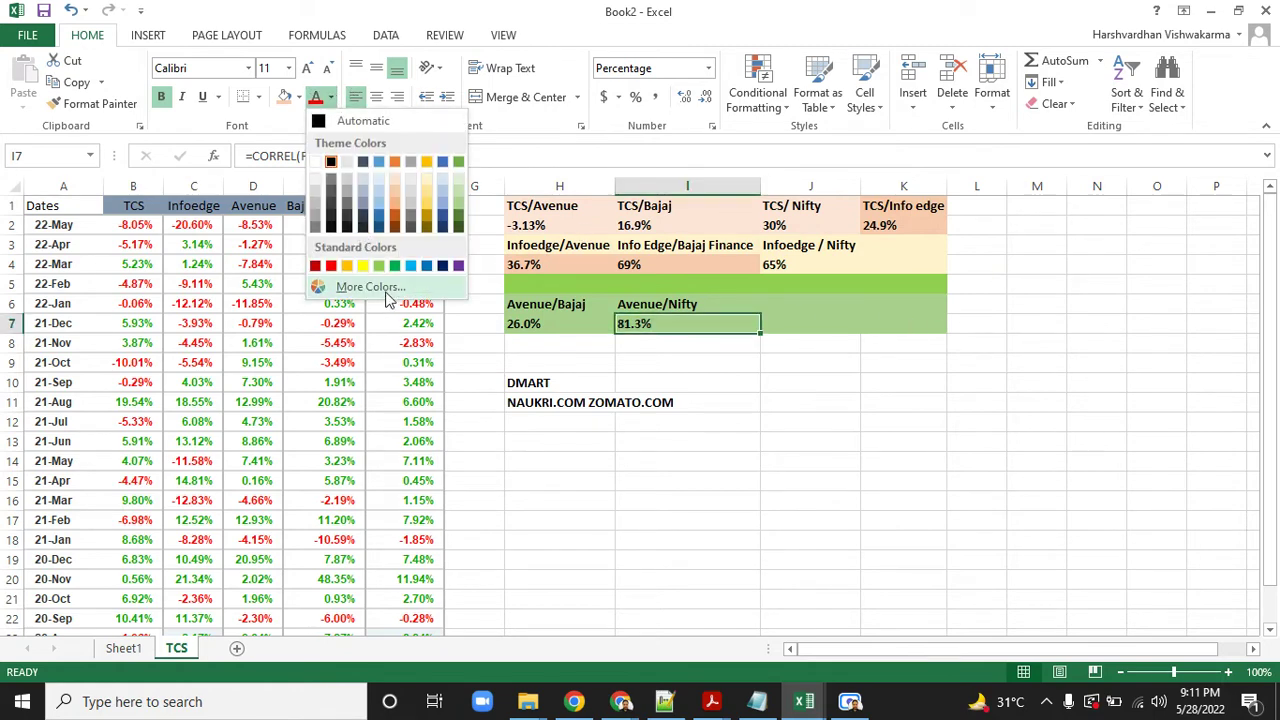
left_click(332, 266)
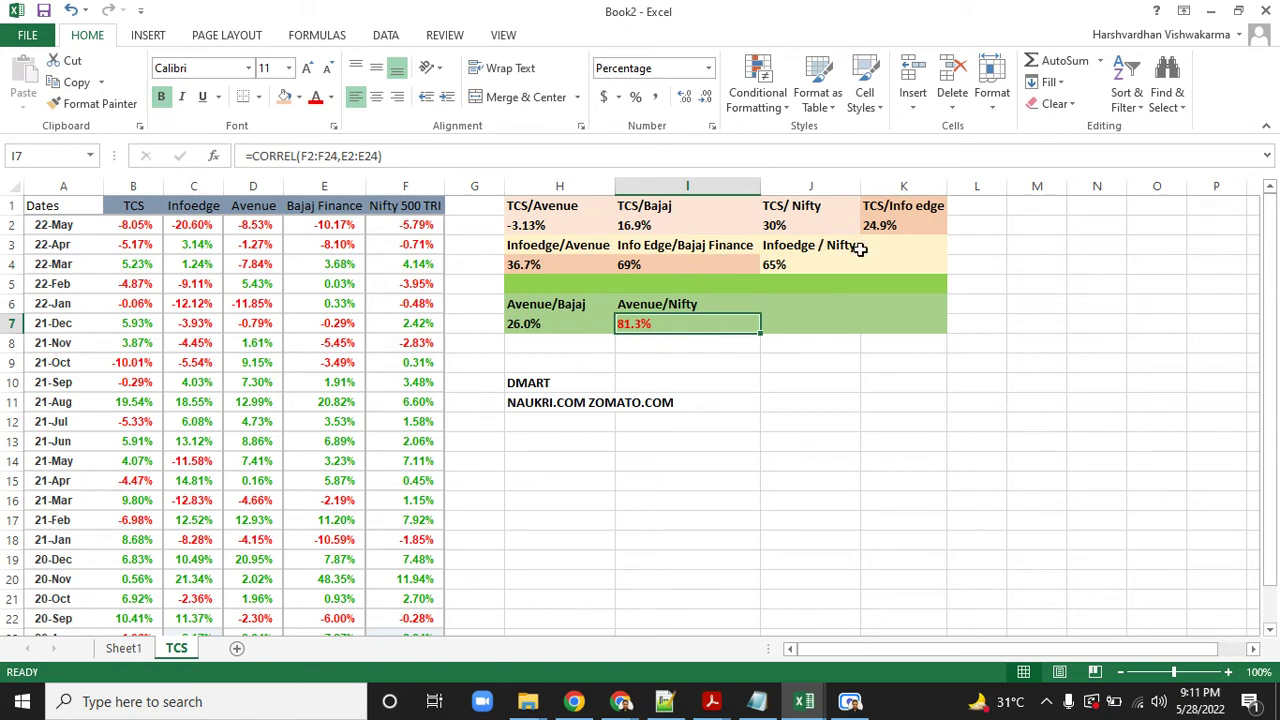
left_click(719, 267)
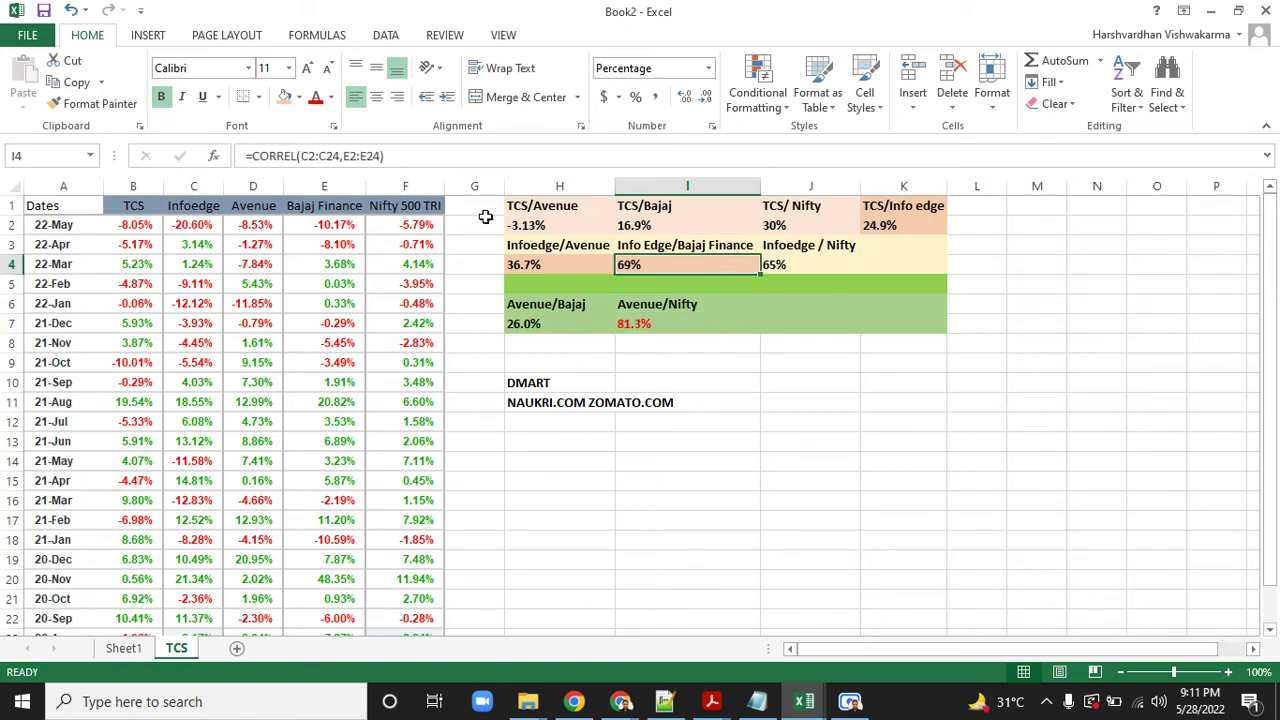
left_click(317, 100)
Fill the Info Edge/Bajaj Finance correlation in I4 and the Avenue/Nifty correlation in I7 with light gray.
left_click(298, 97)
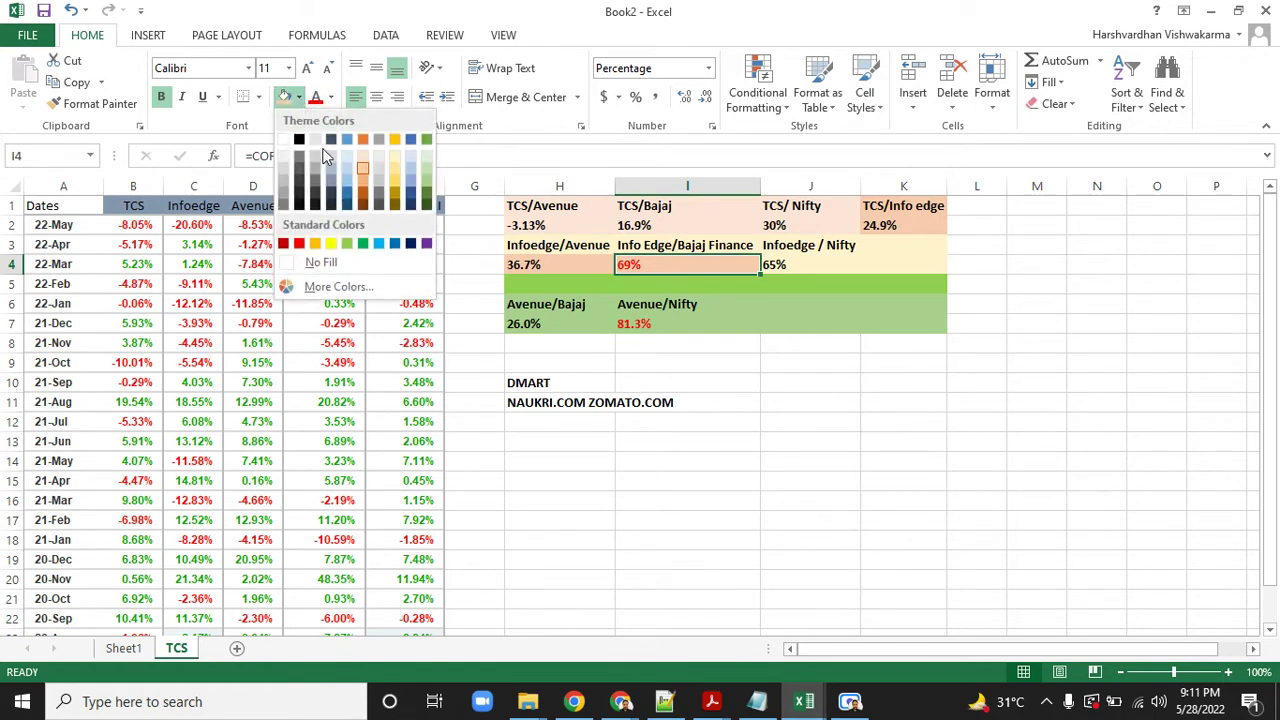
left_click(317, 146)
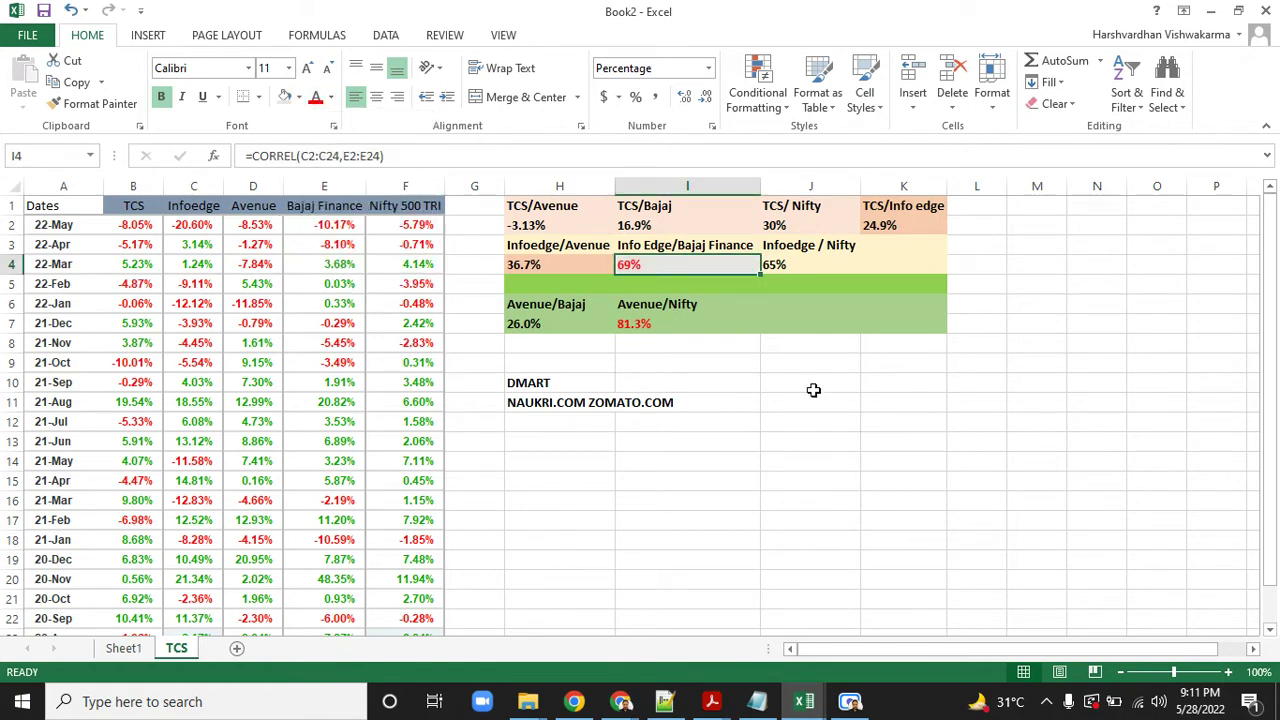
left_click(700, 323)
left_click(286, 97)
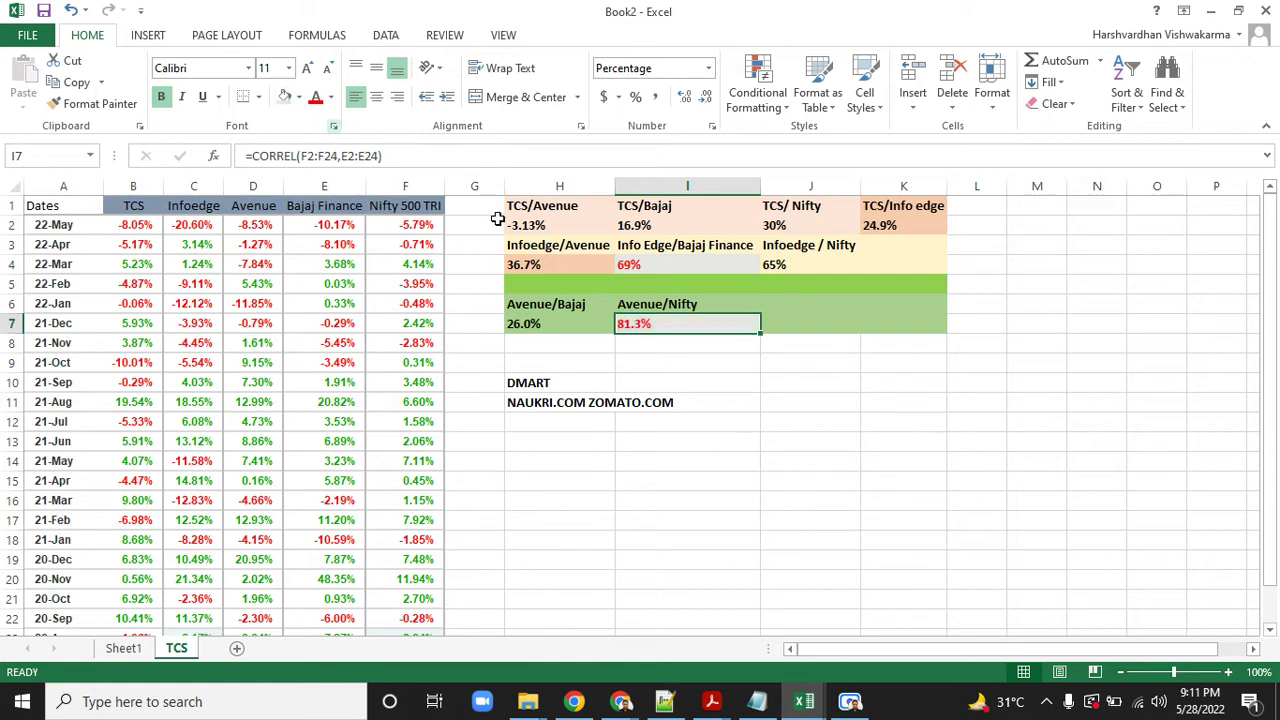
Reduce the font size of the correlation block H1:K11 to 10.
left_click(735, 405)
left_click_drag(542, 206, 893, 404)
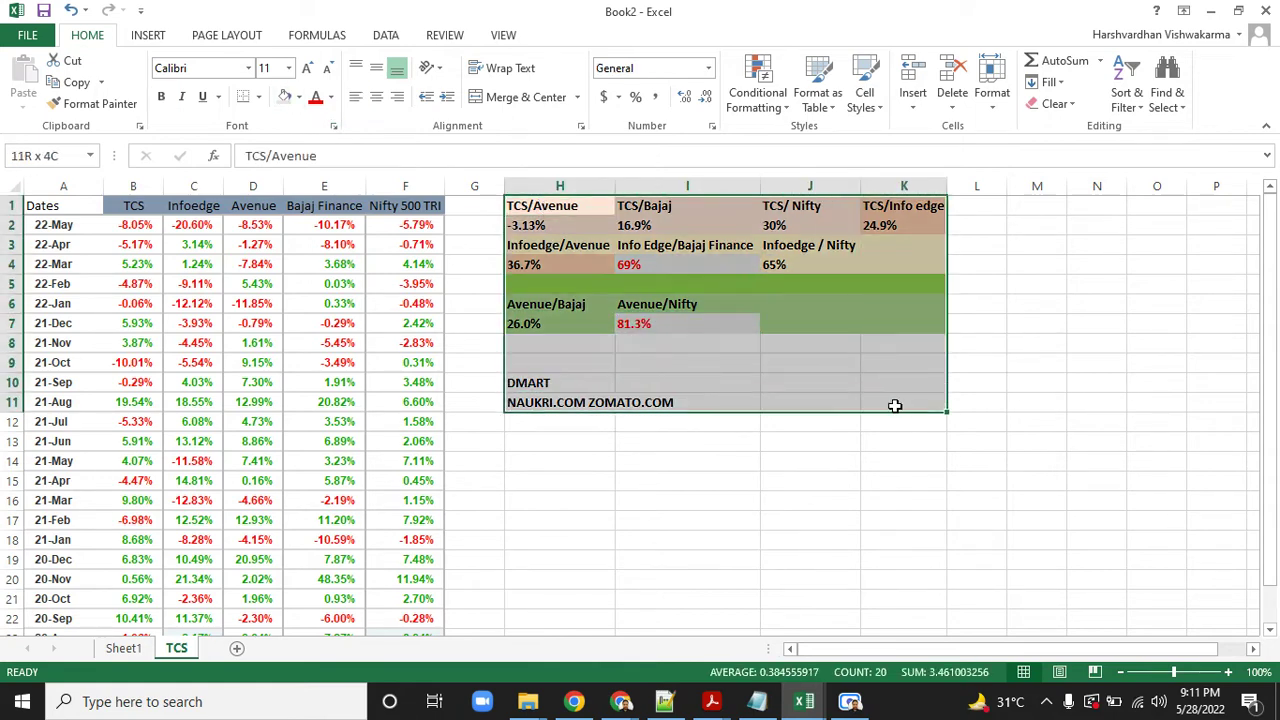
left_click(327, 67)
left_click(573, 445)
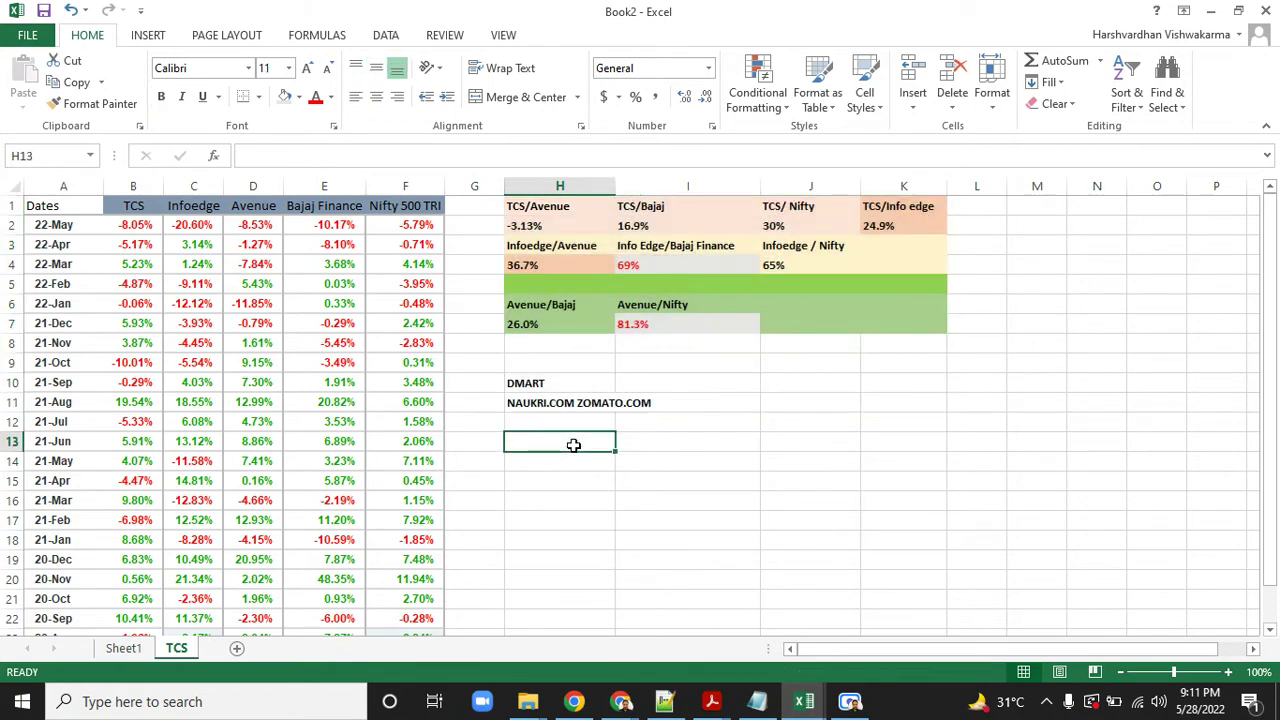
Review the whole correlation block in H1:K11, including the notes in rows 10 and 11.
key("Up")
key("Right")
key("Right")
key("Up")
key("Right")
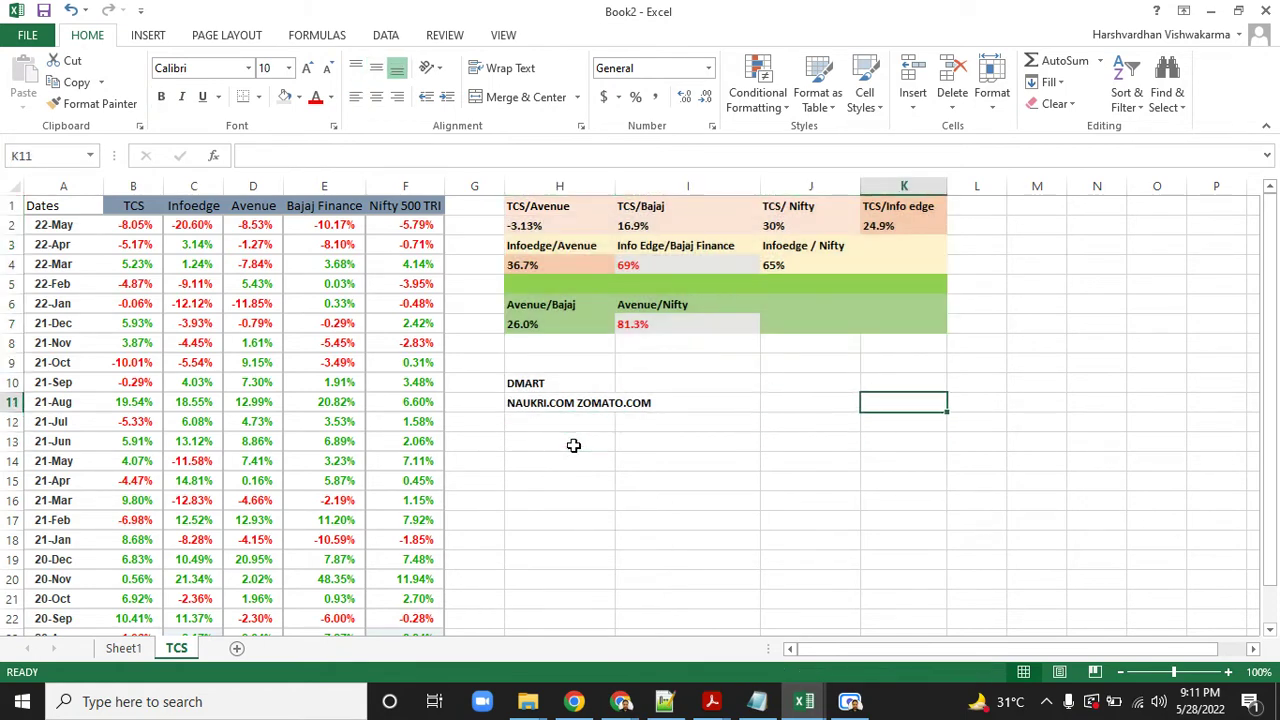
key("shift+Left")
key("shift+Left")
key("shift+Left")
key("shift+Left")
key("shift+Right")
key("shift+Up")
key("shift+Up")
key("shift+Up")
key("shift+Up")
key("shift+Up")
key("shift+Up")
key("shift+Up")
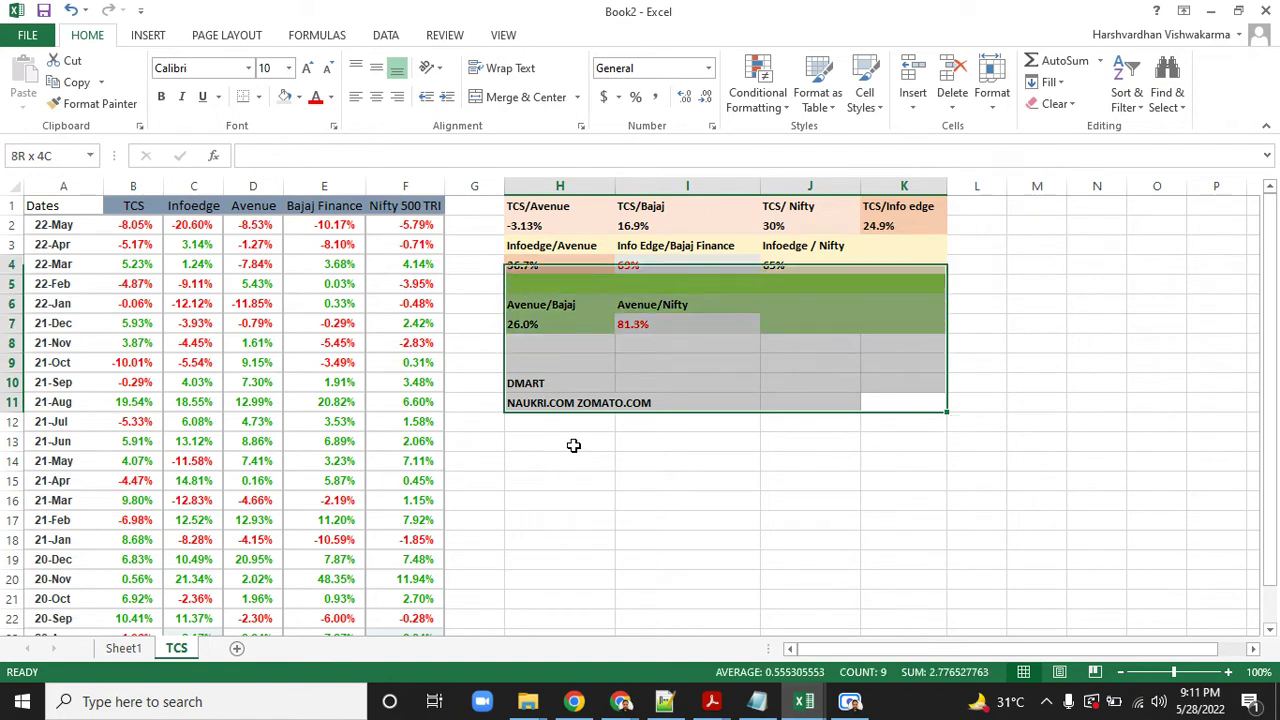
key("shift+Up")
key("shift+Up")
key("shift+Up")
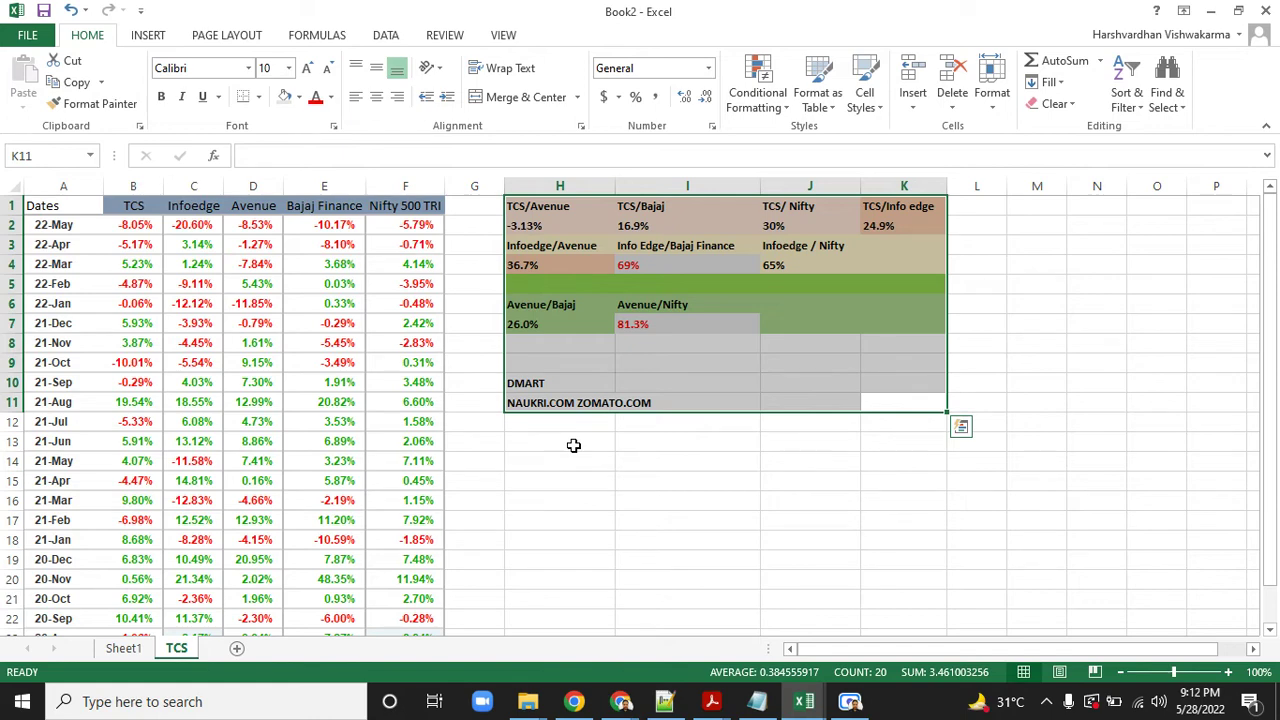
left_click(905, 405)
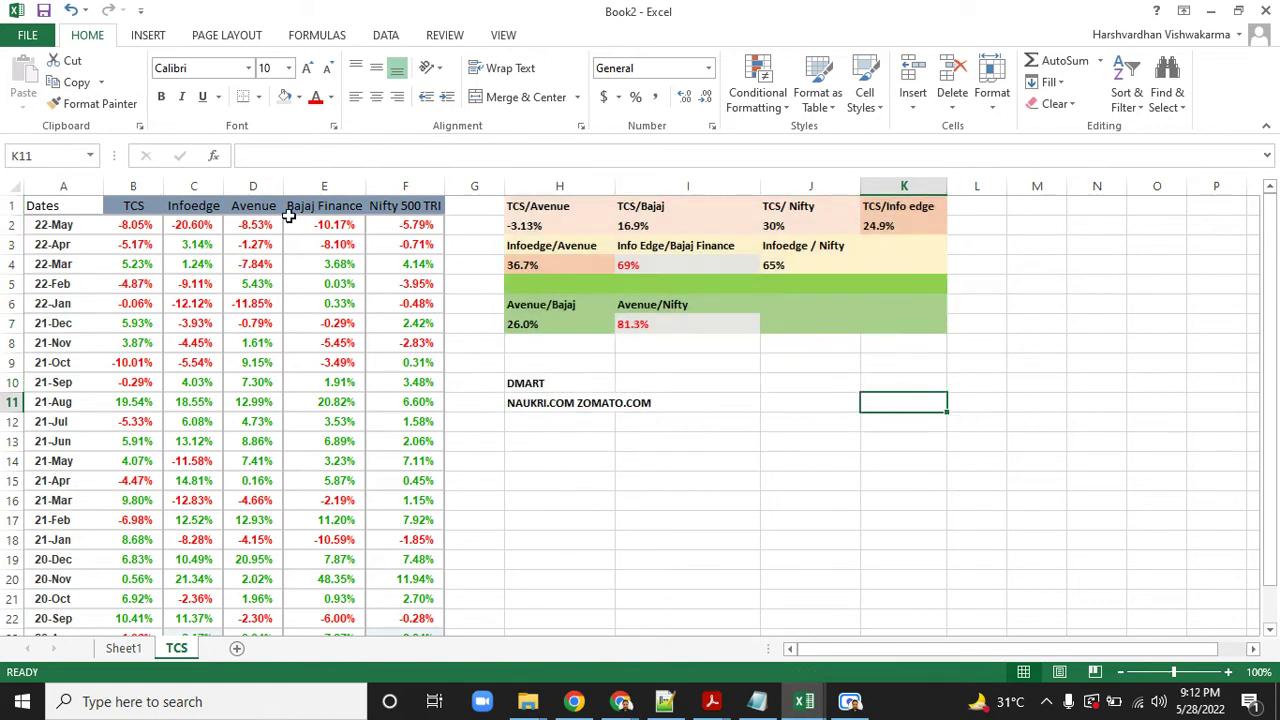
Fill the July 2020 to January 2021 return rows, A18:F24, with light orange.
left_click(57, 220)
key("ctrl+shift+Down")
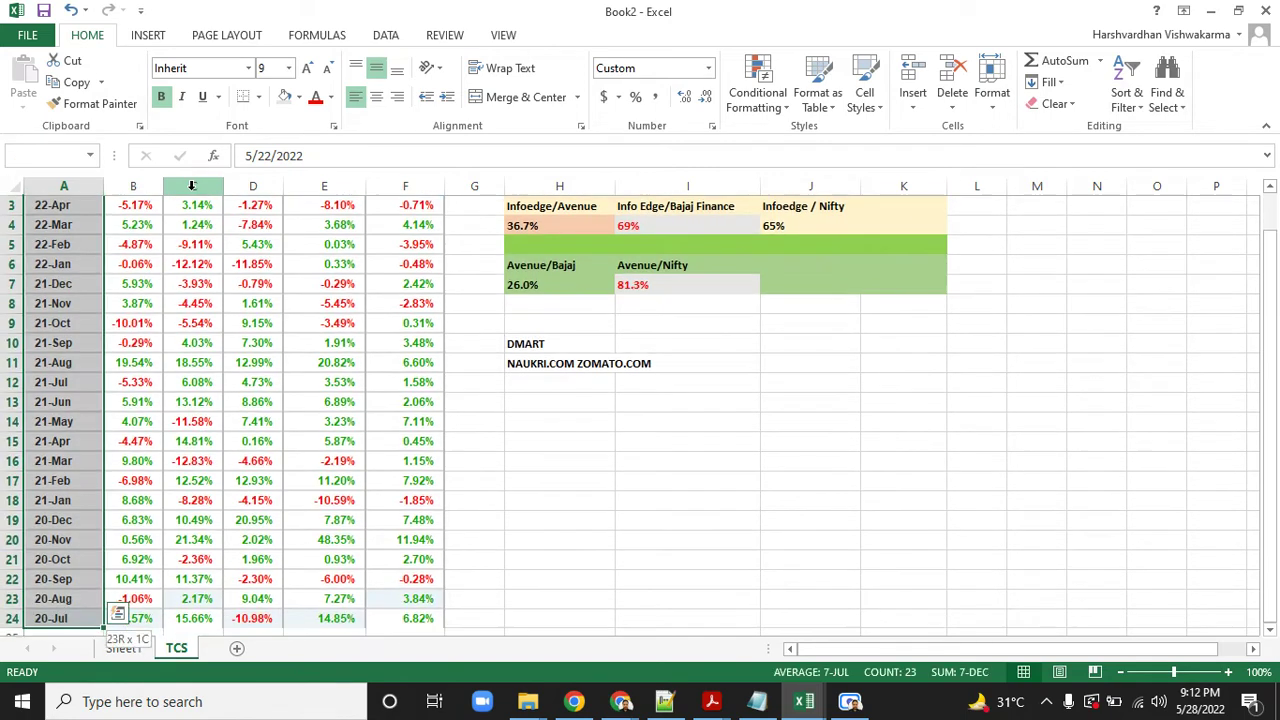
key("ctrl+Down")
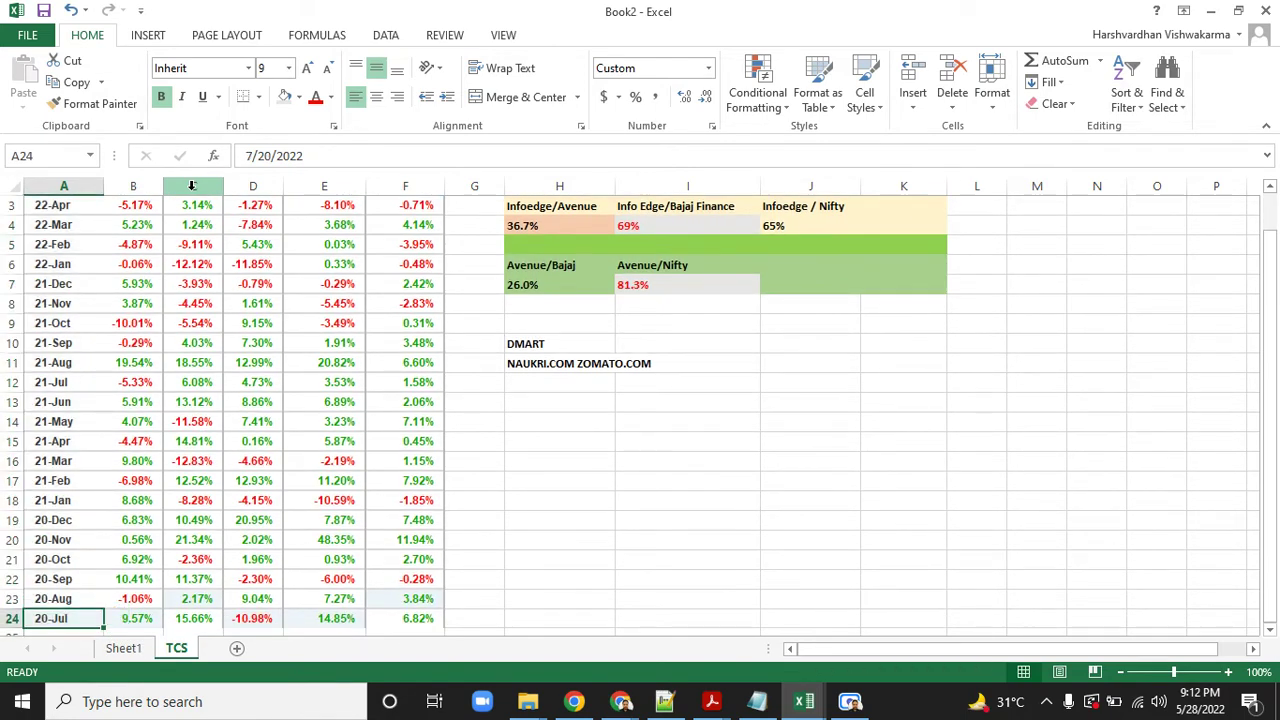
key("shift+Up")
key("shift+Up")
key("shift+Up")
key("shift+Up")
key("shift+Up")
key("shift+Up")
key("shift+Right")
key("shift+Right")
key("shift+Right")
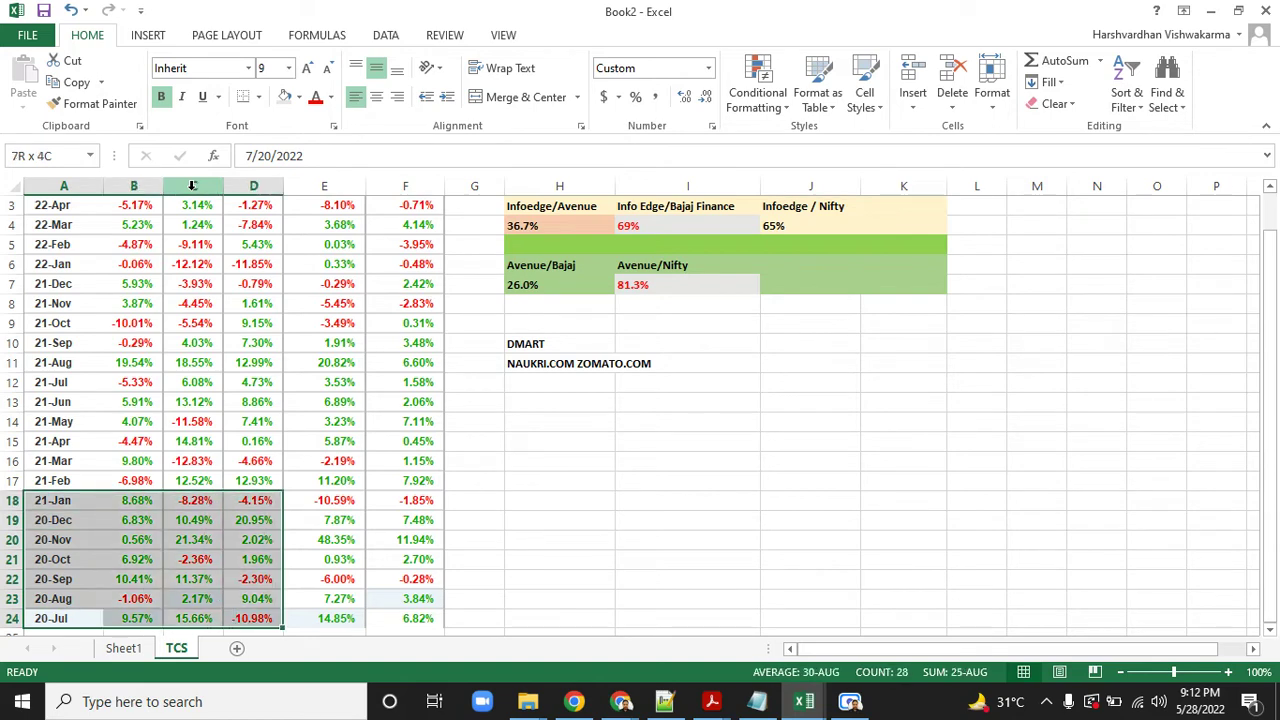
key("shift+Right")
key("shift+Right")
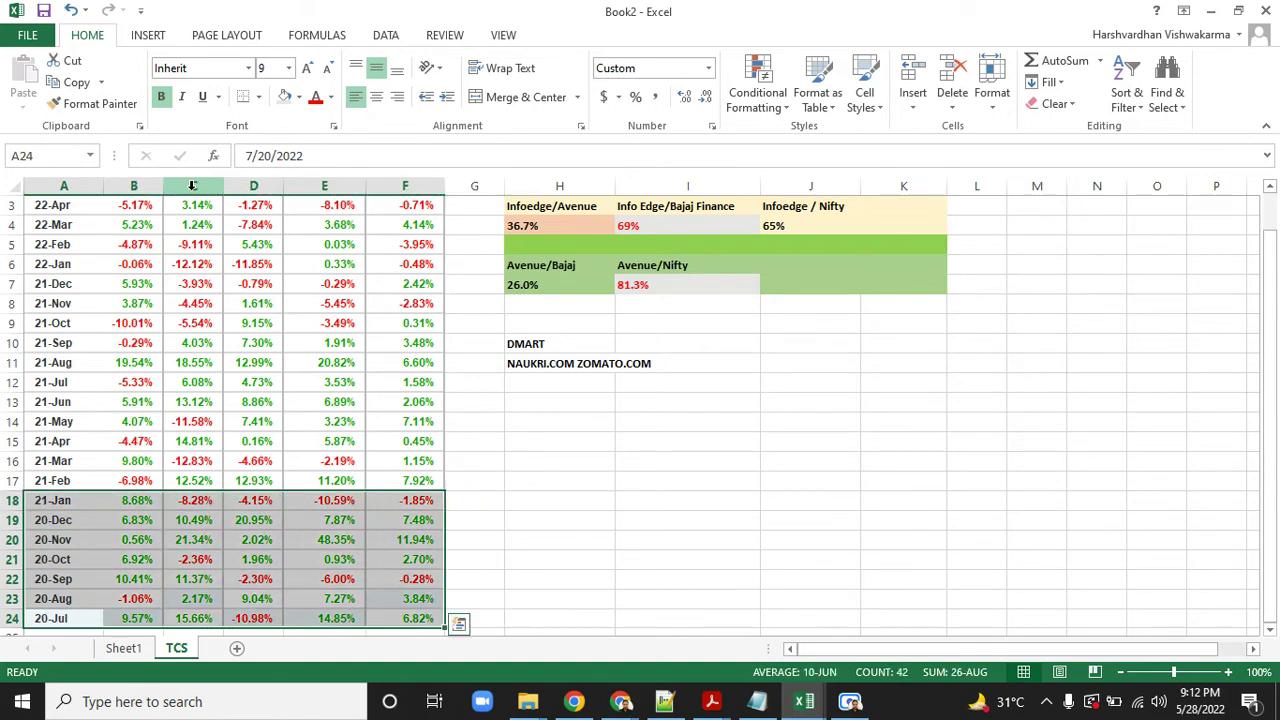
left_click(298, 96)
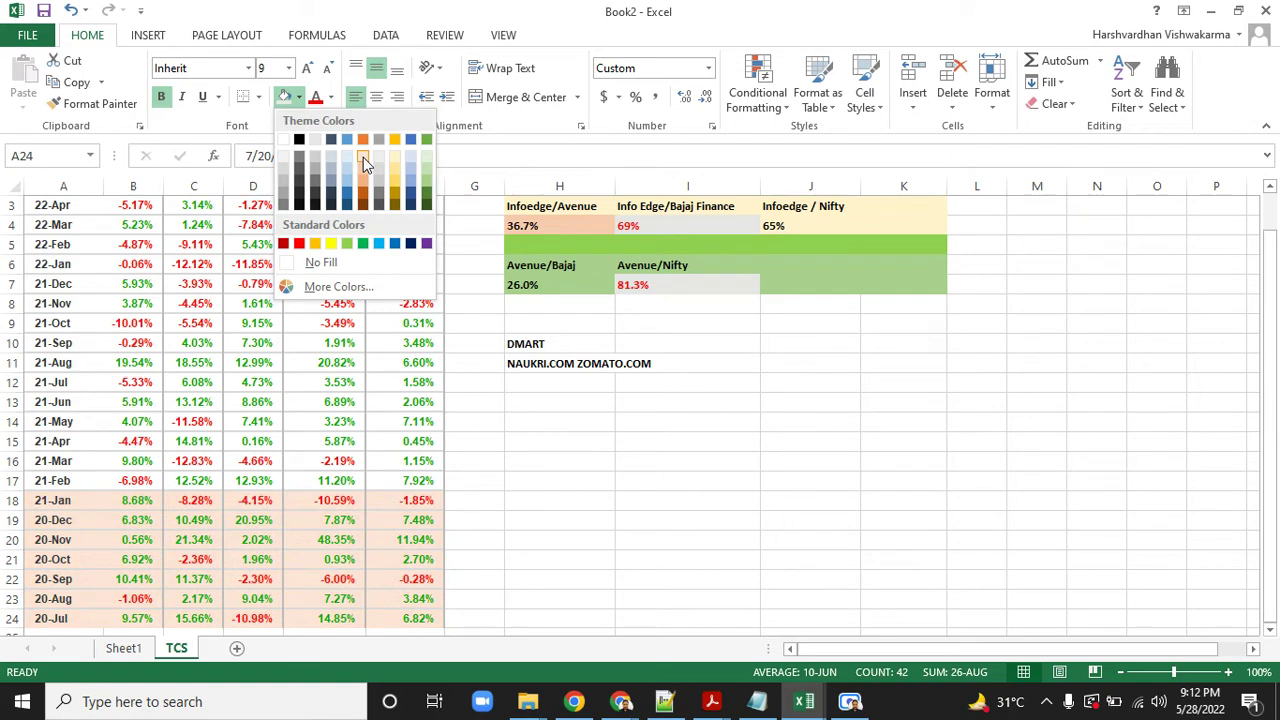
left_click(363, 157)
Review the full correlation block in H1:K11, from the TCS pairs down to the DMART and NAUKRI.COM ZOMATO.COM notes.
left_click(802, 273)
key("Up")
key("Up")
key("Up")
key("Up")
key("Up")
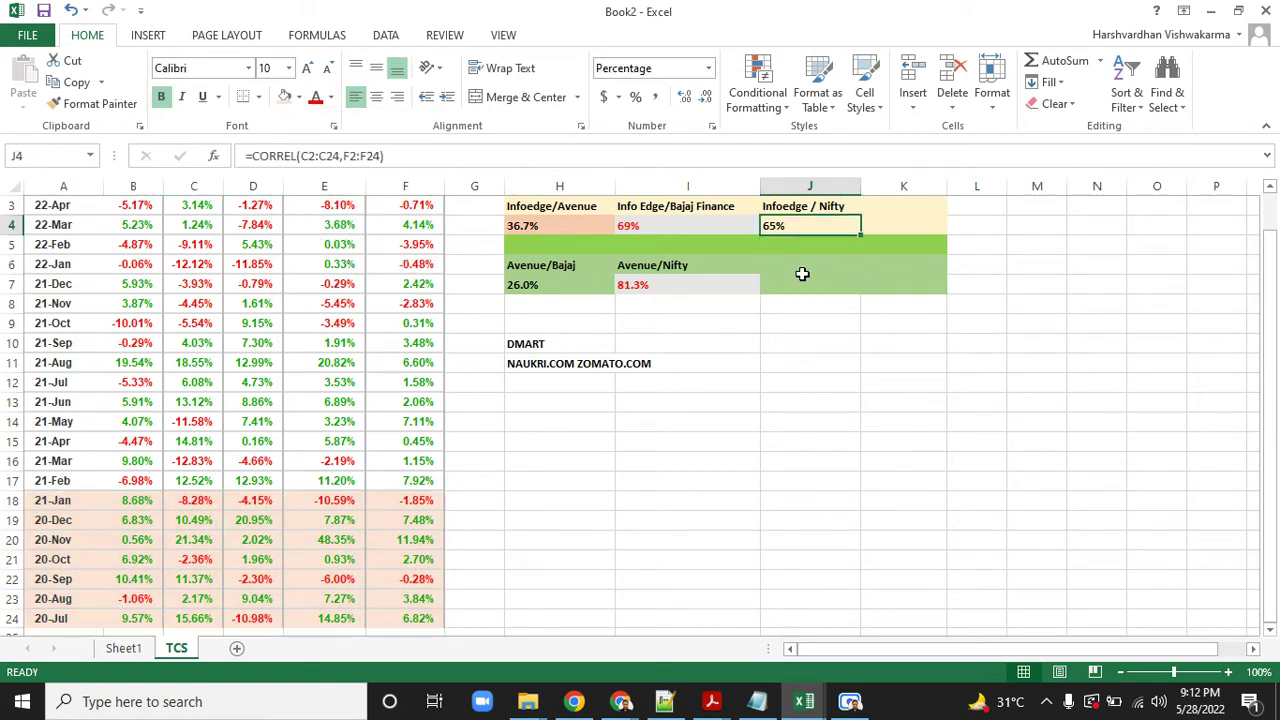
key("Left")
key("Left")
key("shift+Right")
key("shift+Right")
key("shift+Right")
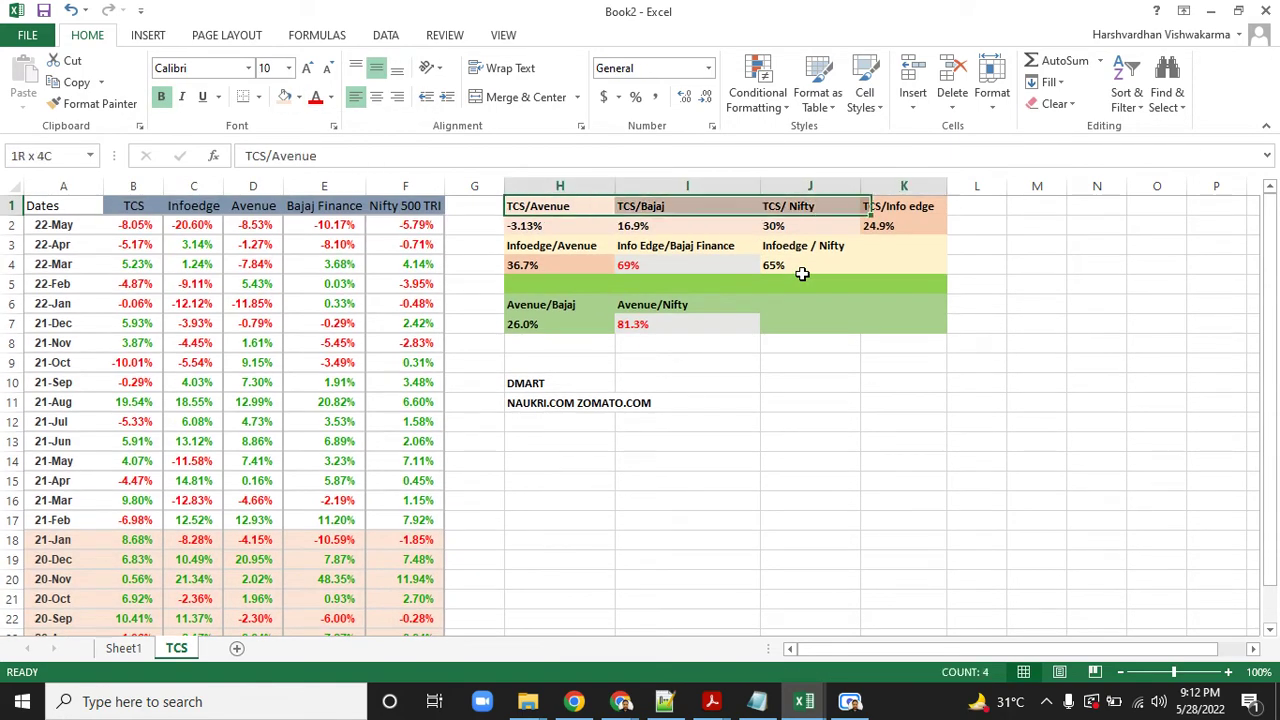
key("shift+Down")
key("shift+Down")
key("shift+Down")
key("shift+Down")
key("shift+Down")
key("shift+Down")
key("shift+Down")
key("shift+Down")
key("shift+Down")
key("shift+Down")
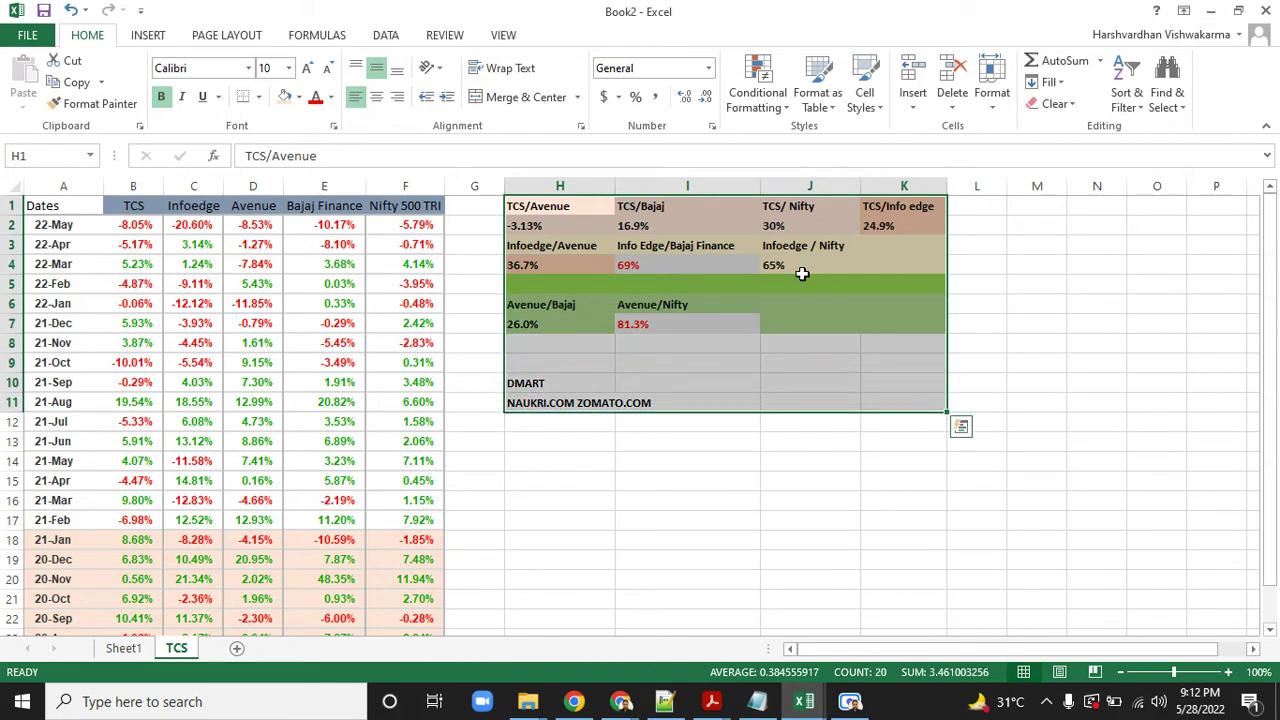
Examine the individual correlation pairs, especially Avenue/Nifty in I7 and Info Edge/Bajaj Finance in I3:I4.
key("Up")
key("Left")
key("Left")
key("Down")
key("Right")
key("Right")
key("Down")
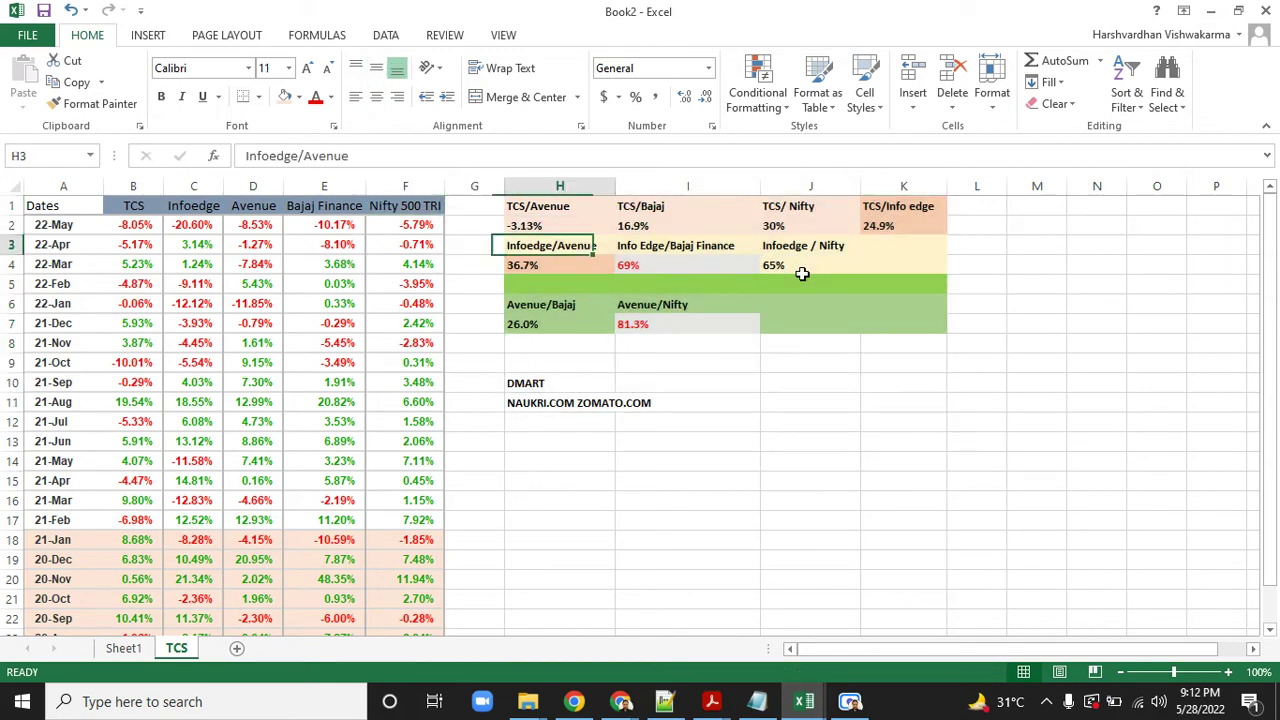
key("Right")
key("Right")
key("Down")
key("Left")
key("Down")
key("Down")
key("Down")
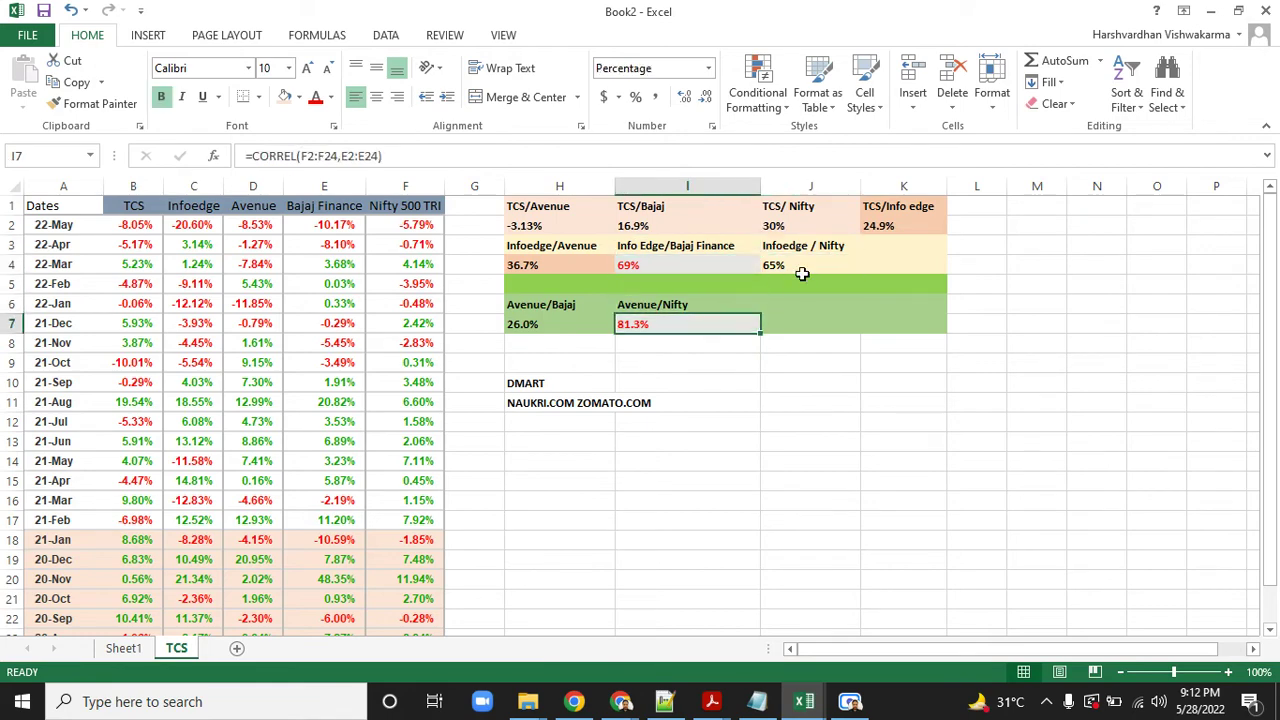
key("Down")
key("Up")
left_click(706, 261)
mouse_move(706, 261)
left_mouse_down()
mouse_move(752, 251)
mouse_move(832, 262)
mouse_move(830, 250)
mouse_move(711, 263)
mouse_move(720, 248)
left_mouse_up()
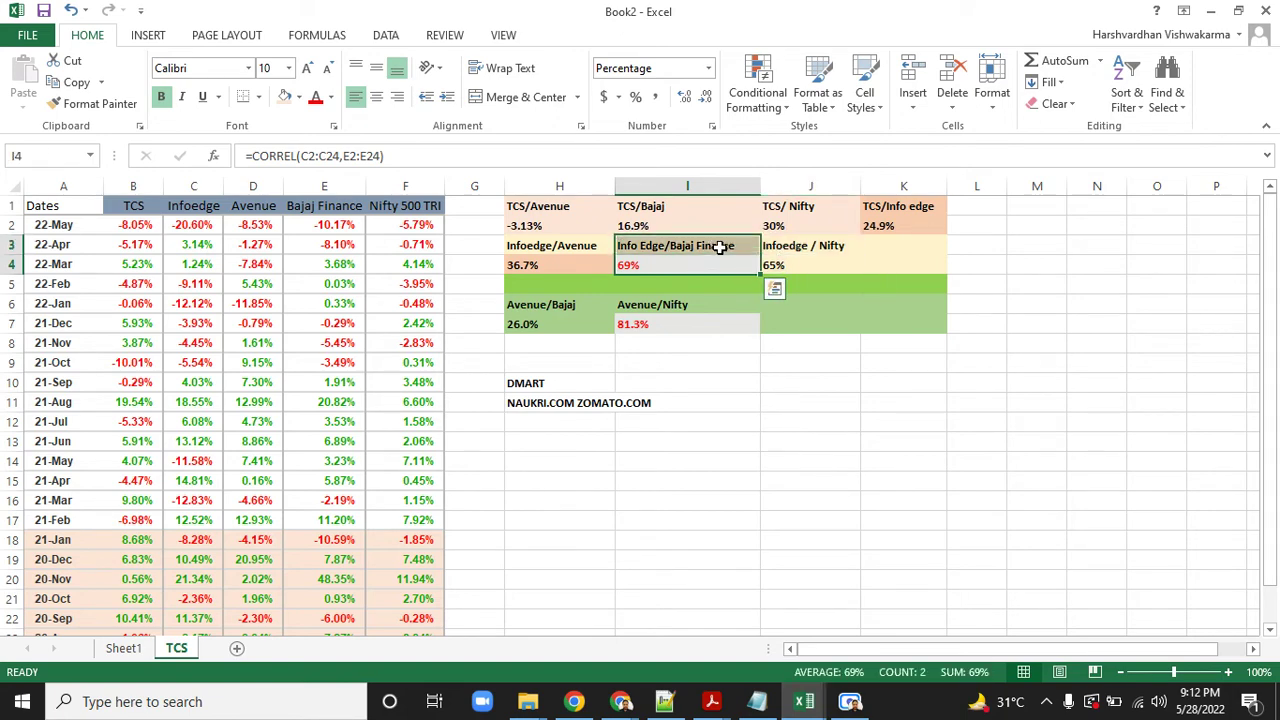
Review the stock names and sectors of the top four holdings in F2:G5 on Sheet1.
left_click(124, 649)
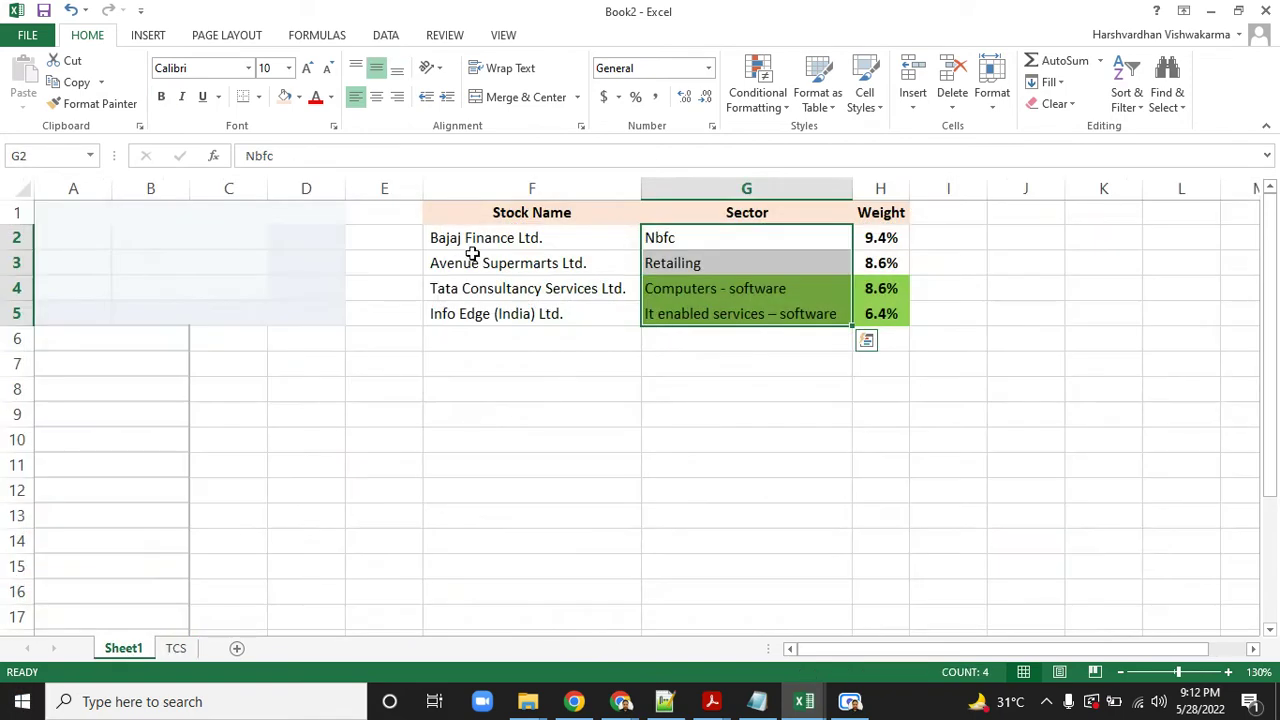
left_click(693, 248)
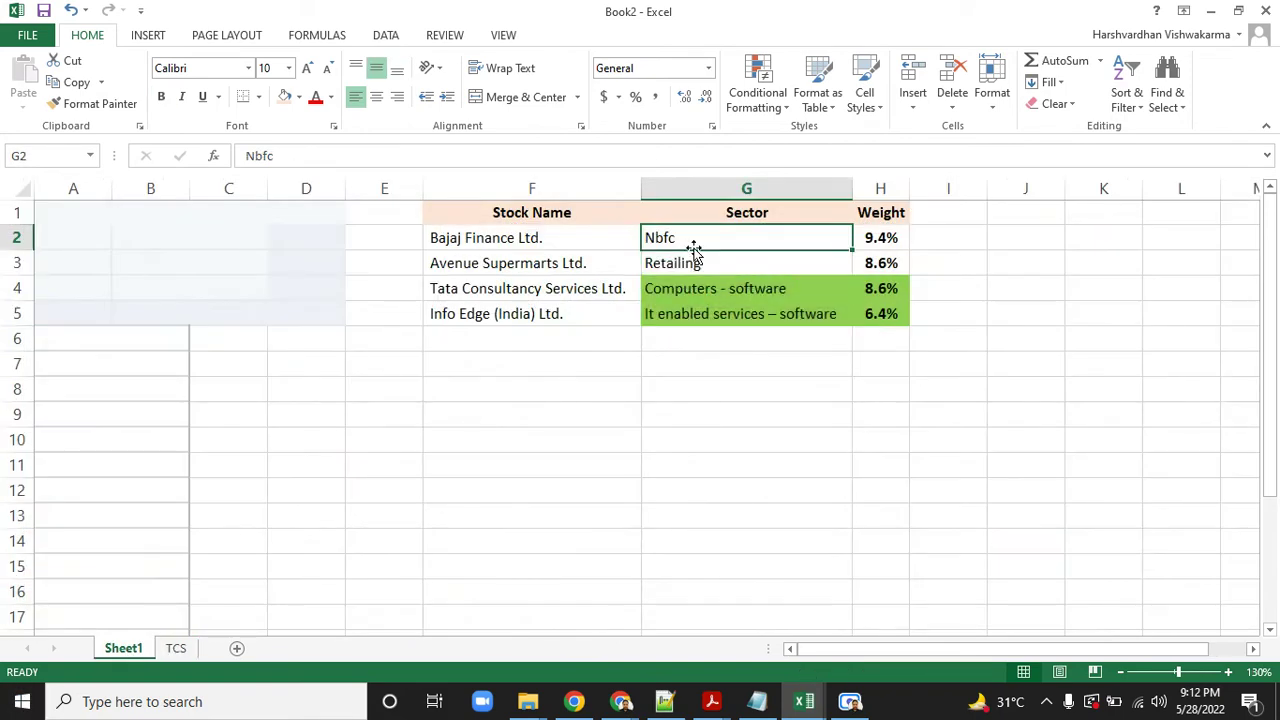
left_click(706, 313)
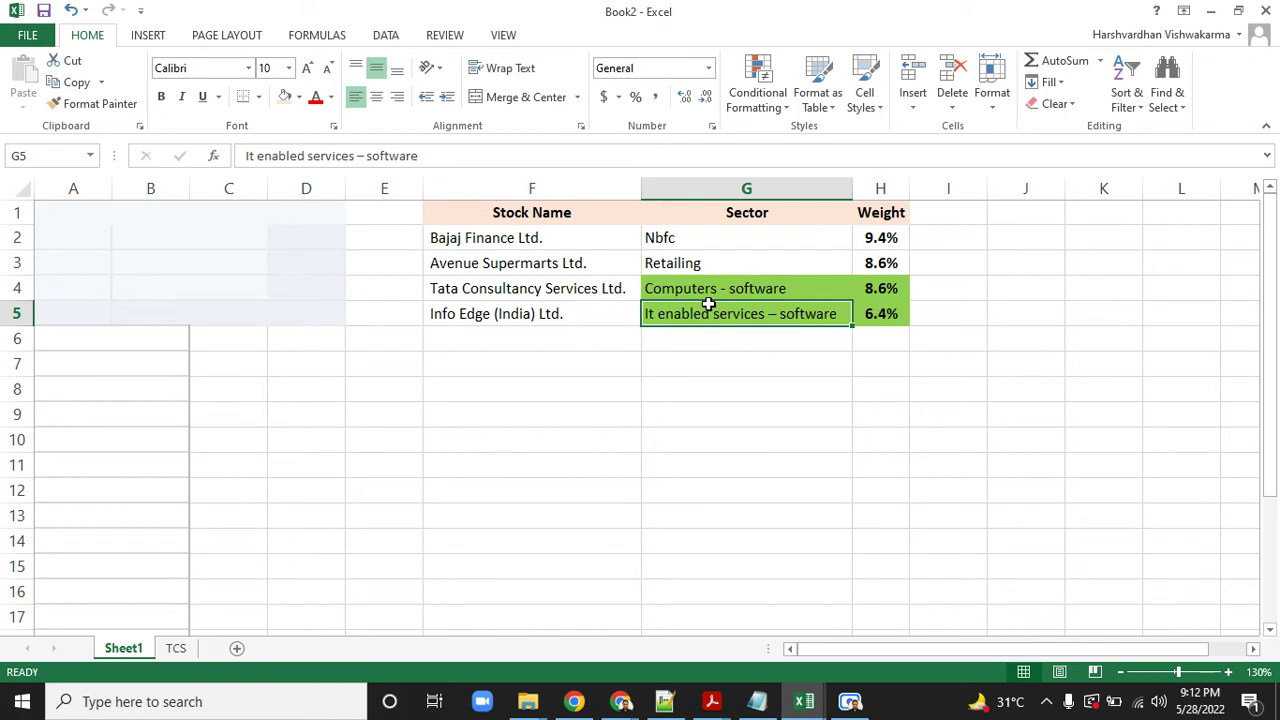
key("Up")
key("Up")
key("Up")
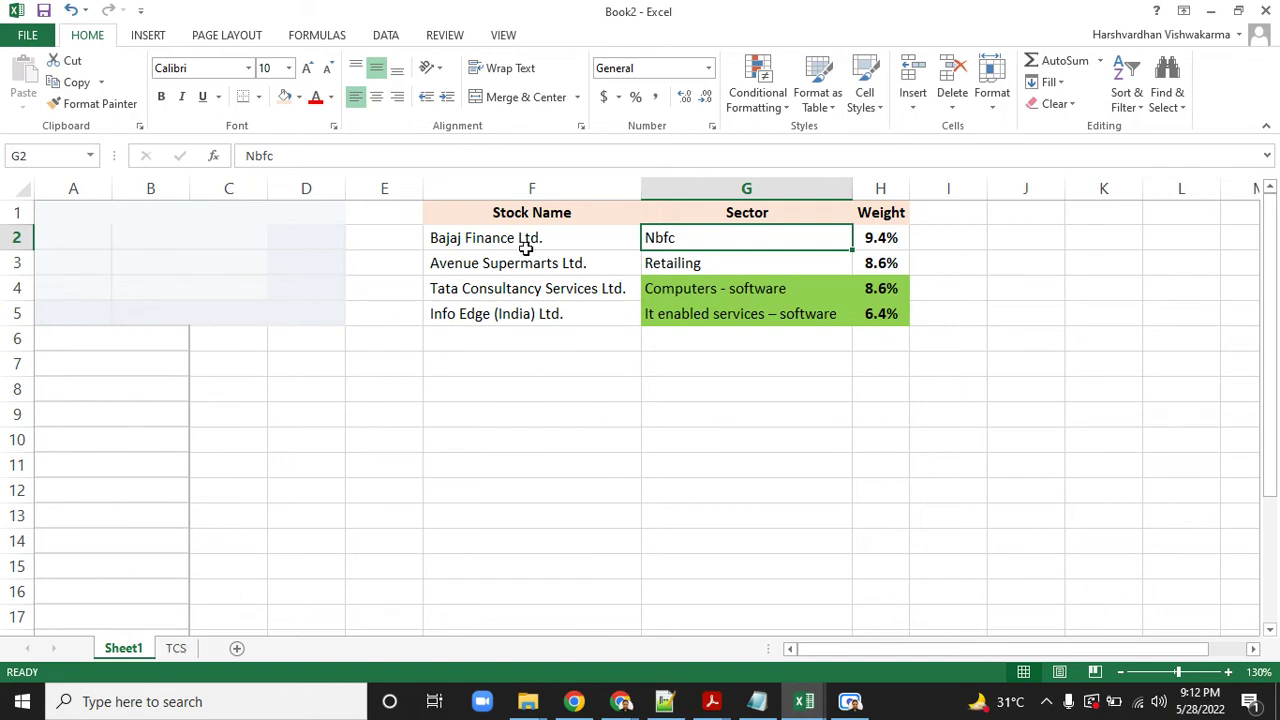
left_click_drag(523, 243, 786, 313)
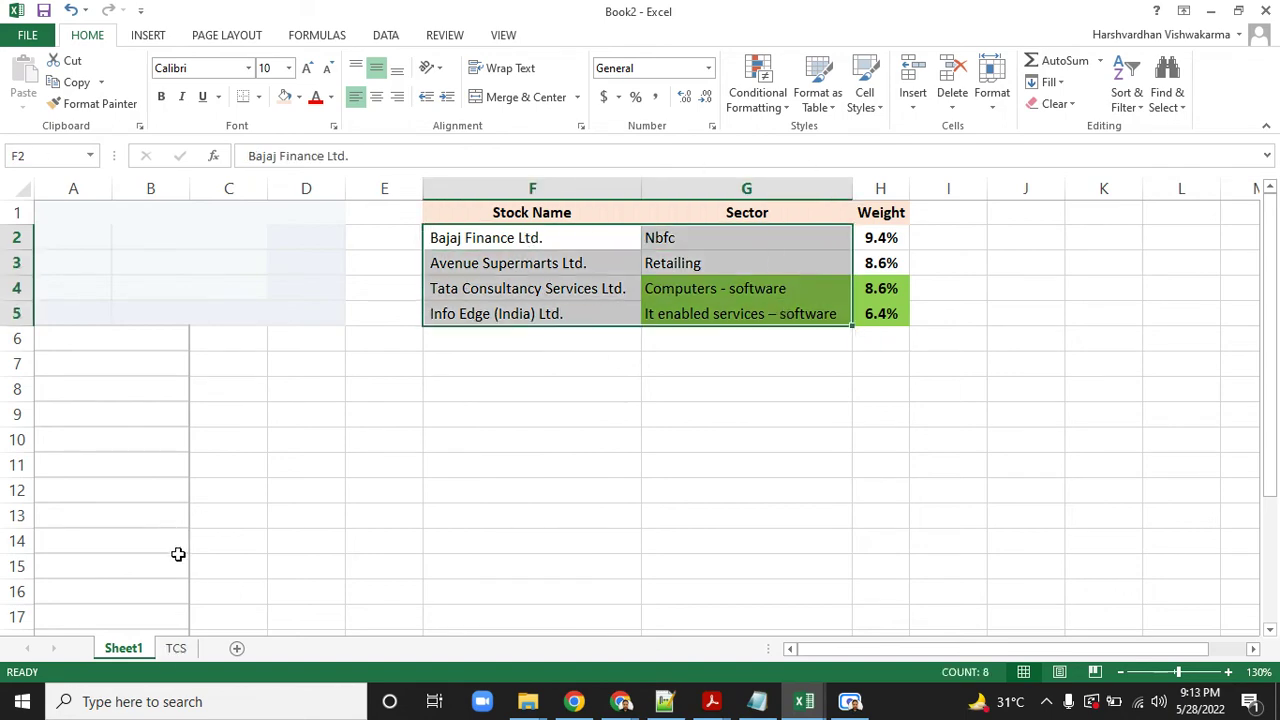
Return to the TCS sheet and review the correlation block and the NAUKRI.COM ZOMATO.COM note in H11.
left_click(177, 648)
left_click(811, 340)
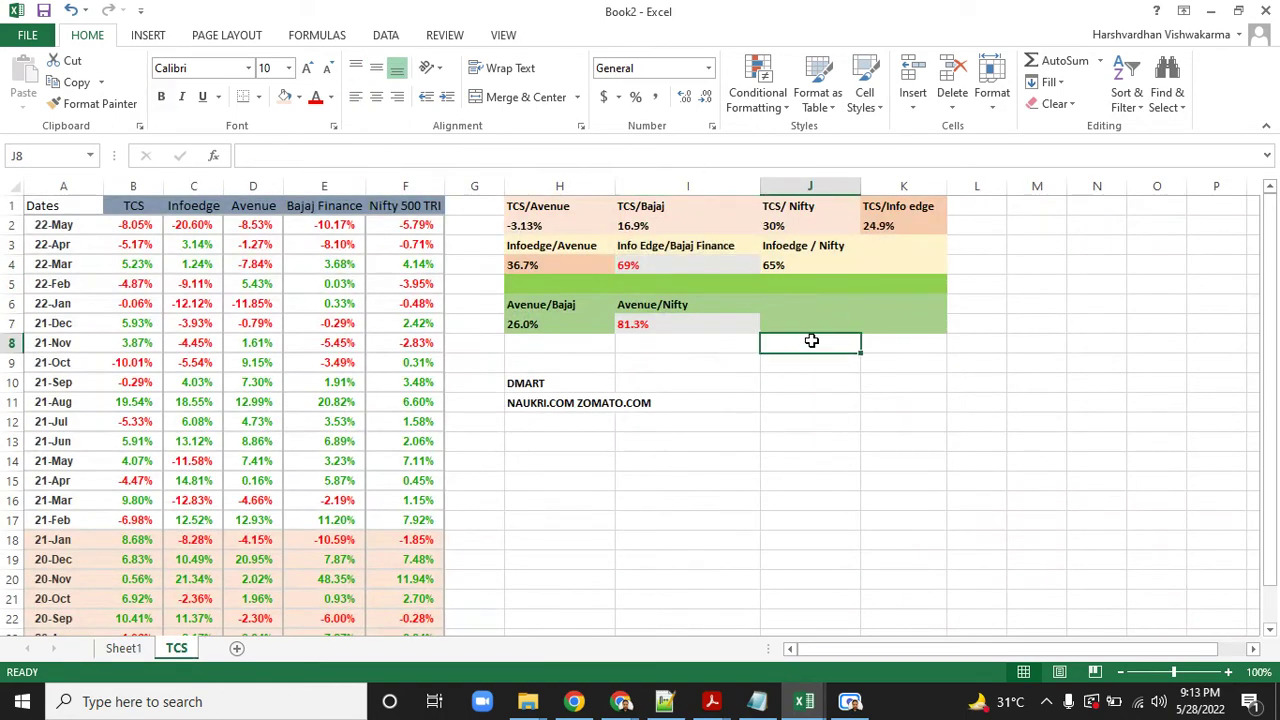
left_click_drag(563, 209, 951, 397)
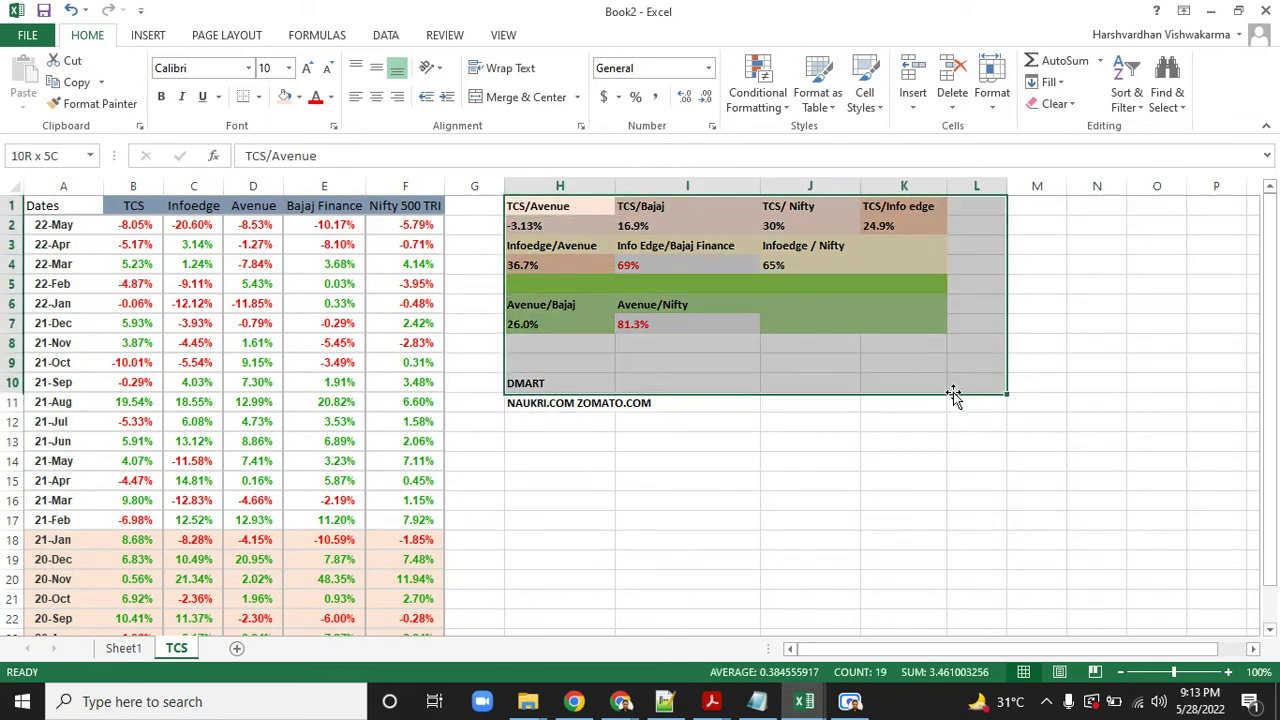
left_click(610, 402)
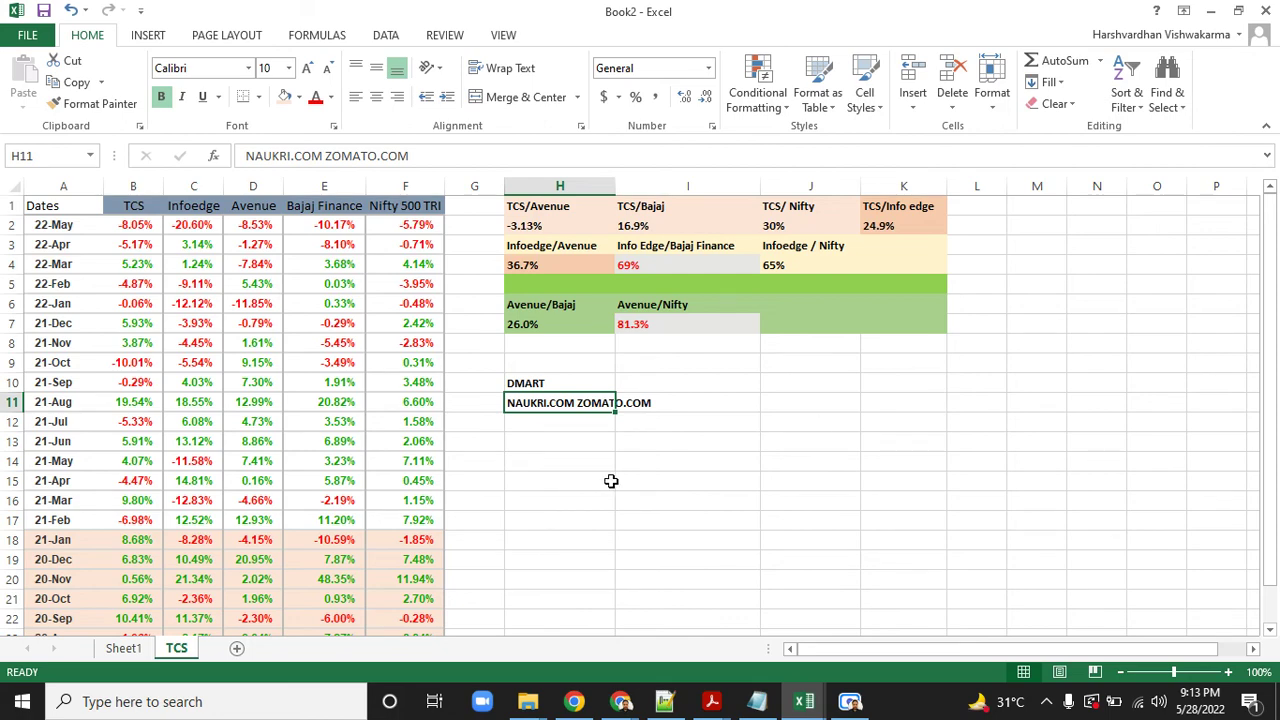
Switch to Chrome and review the monthly Nifty 500 TRI historical data on Investing.com.
key("alt+Tab")
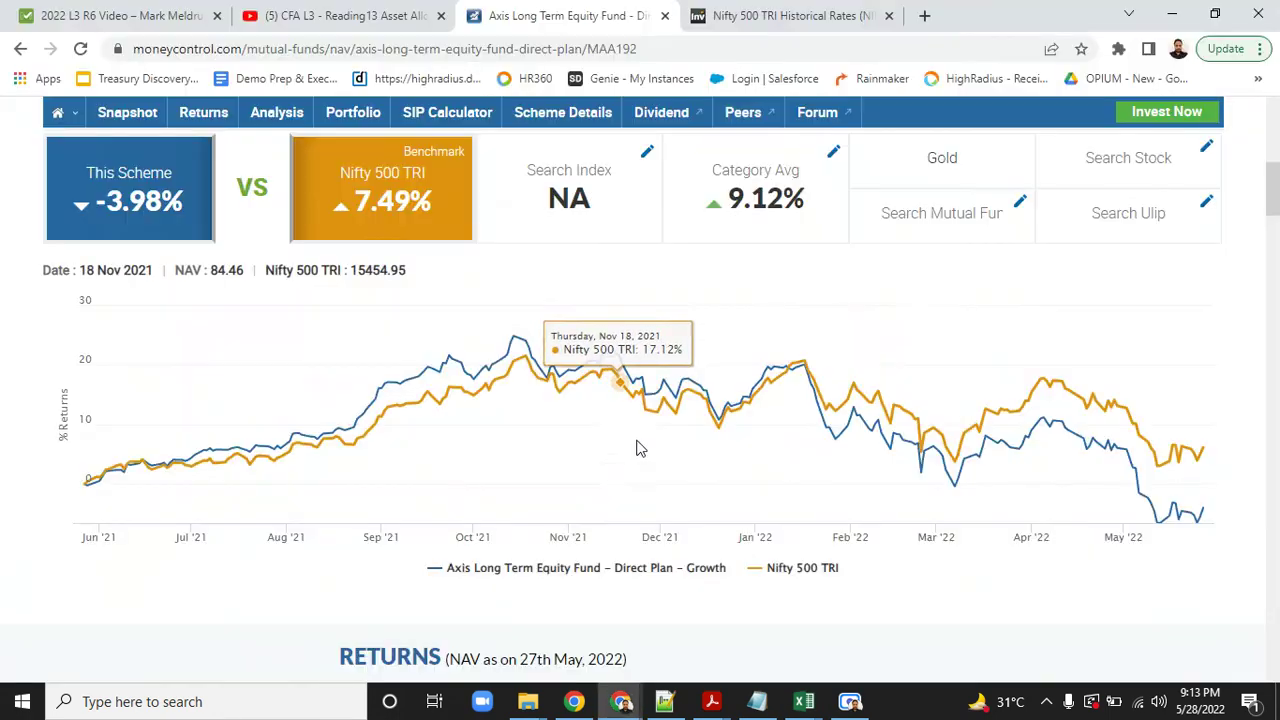
left_click(796, 12)
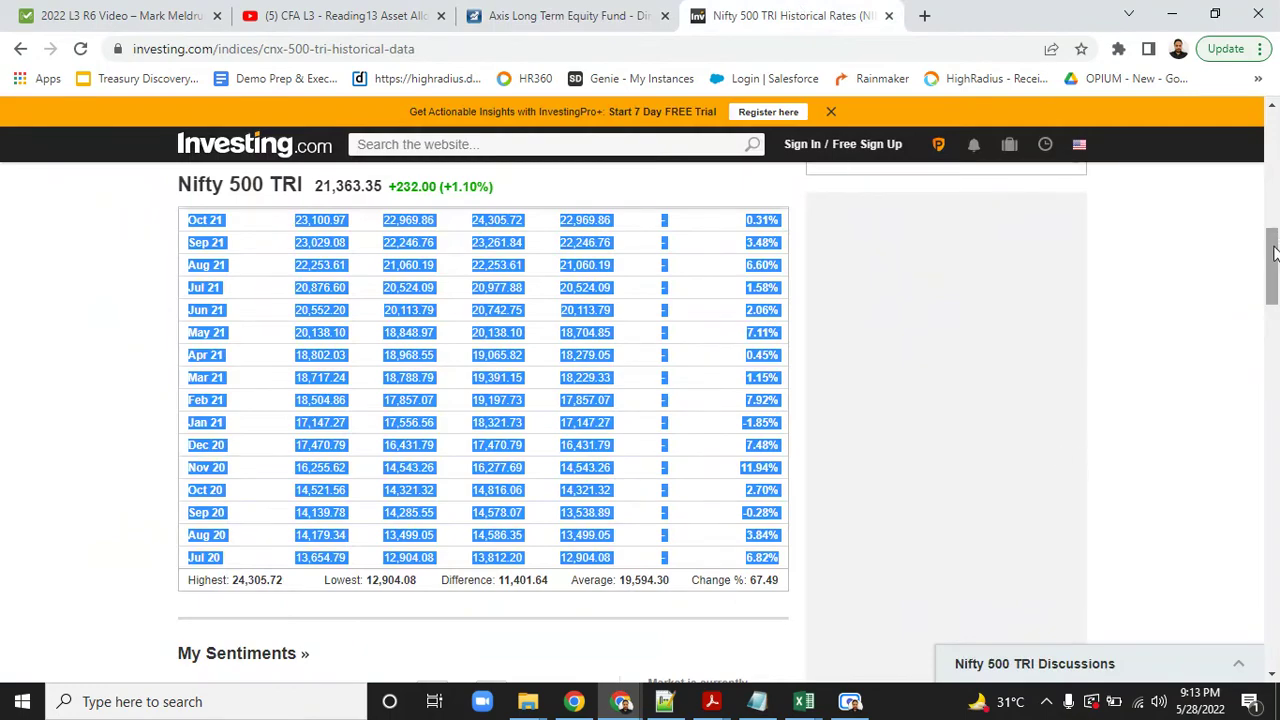
left_click_drag(1273, 265, 1273, 175)
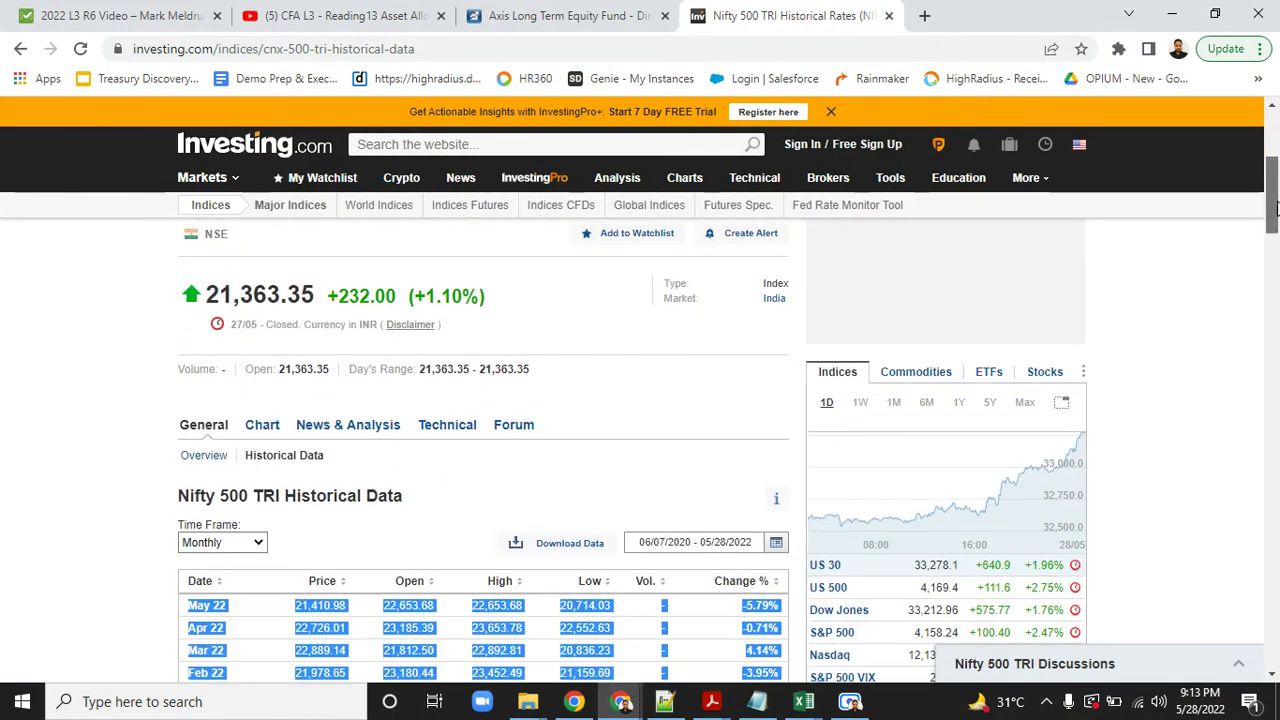
mouse_move(263, 428)
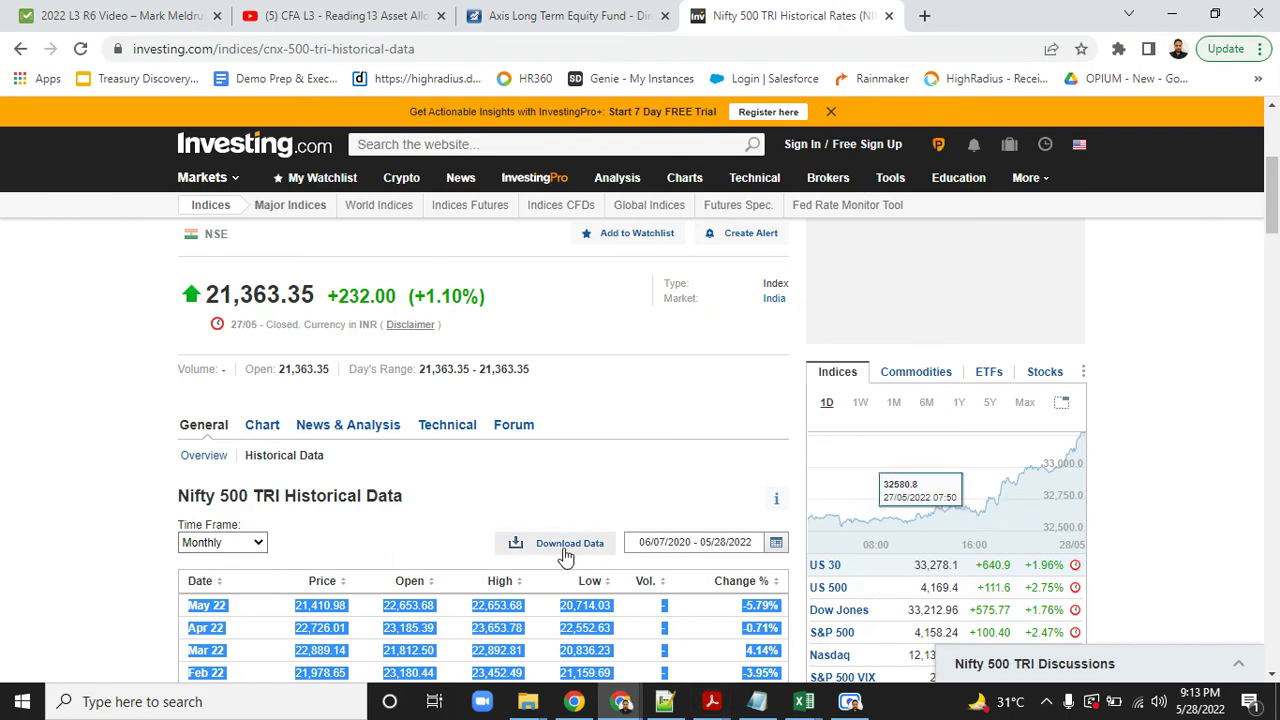
left_click_drag(1273, 200, 1276, 258)
Switch back to the Book2 workbook in Excel.
key("alt+Tab")
key("alt+Tab")
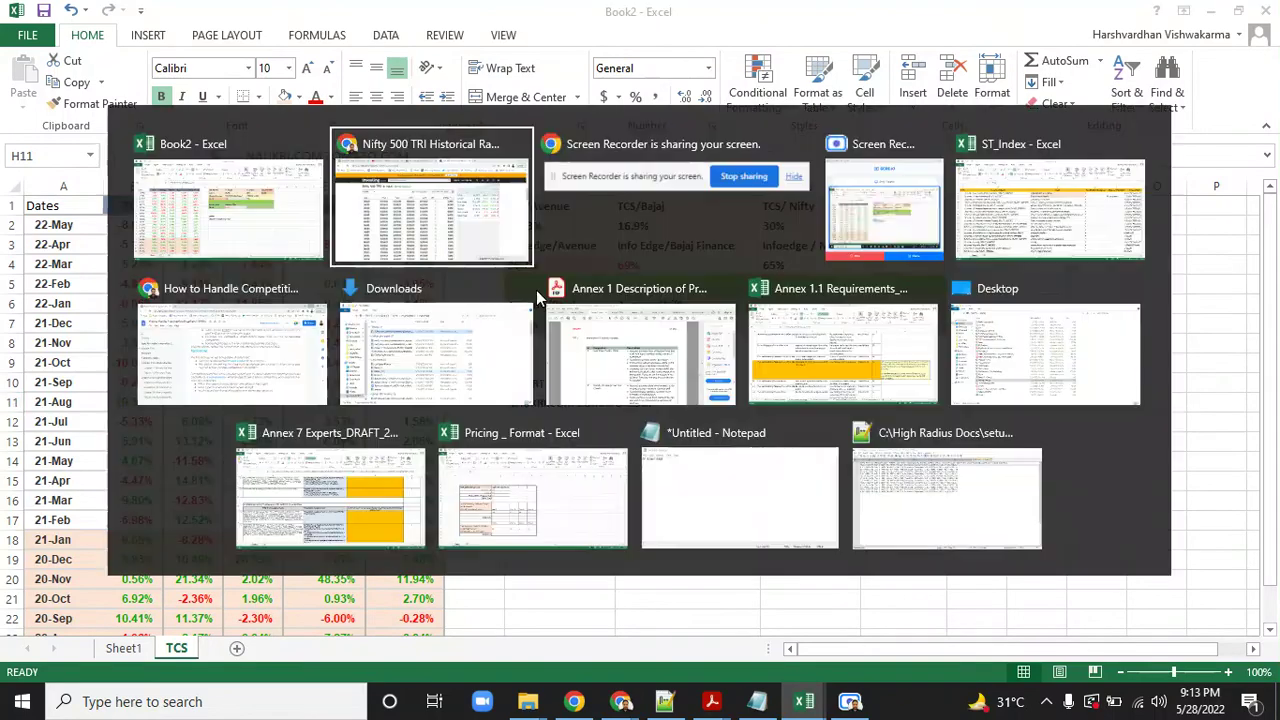
key("Tab")
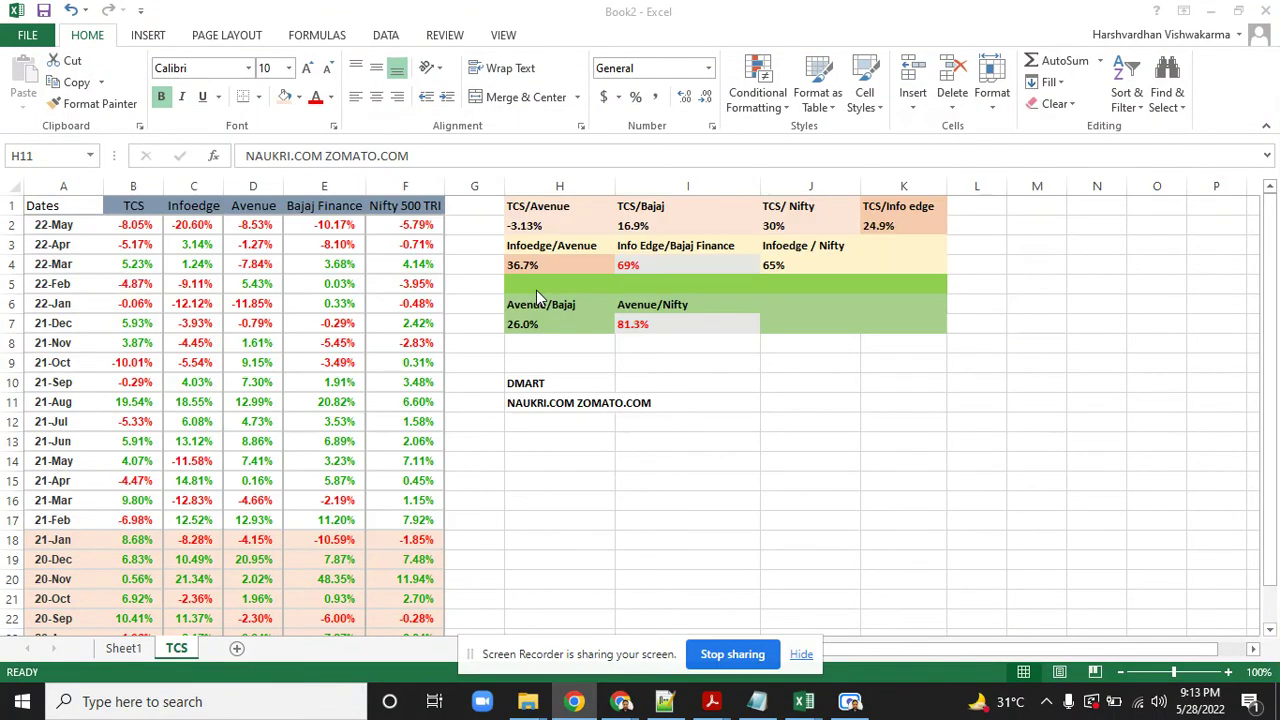